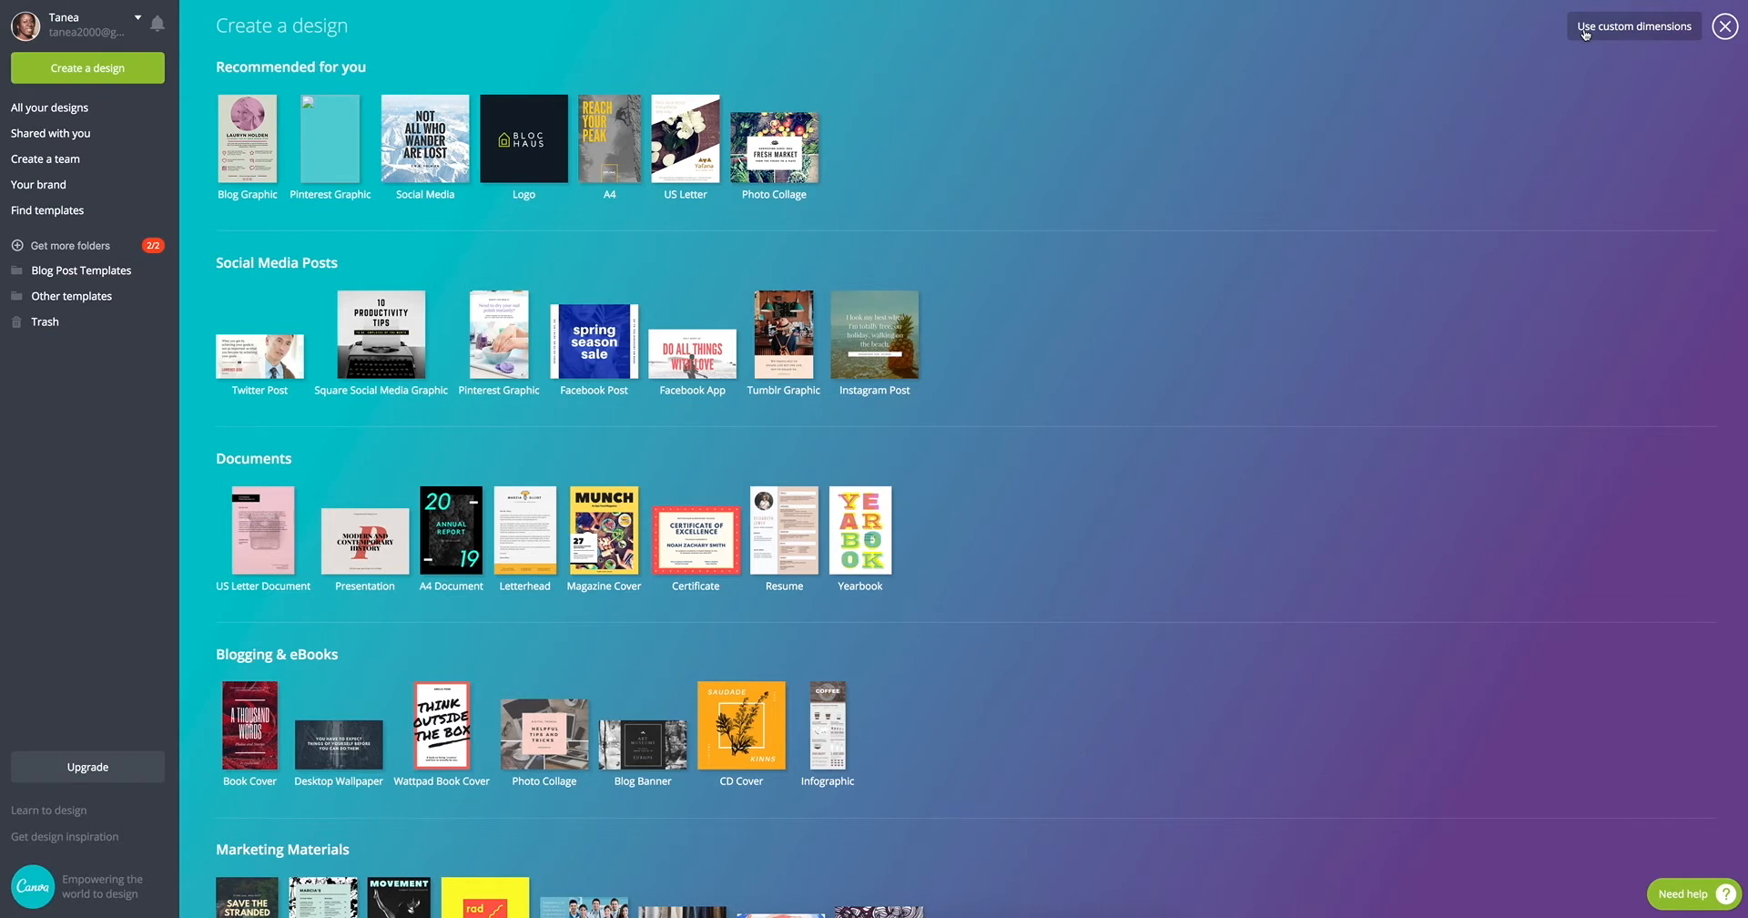
Step: Create a new design with custom dimensions of 950 × 1450 px
{"action": "left_click", "coordinate": [1584, 31]}
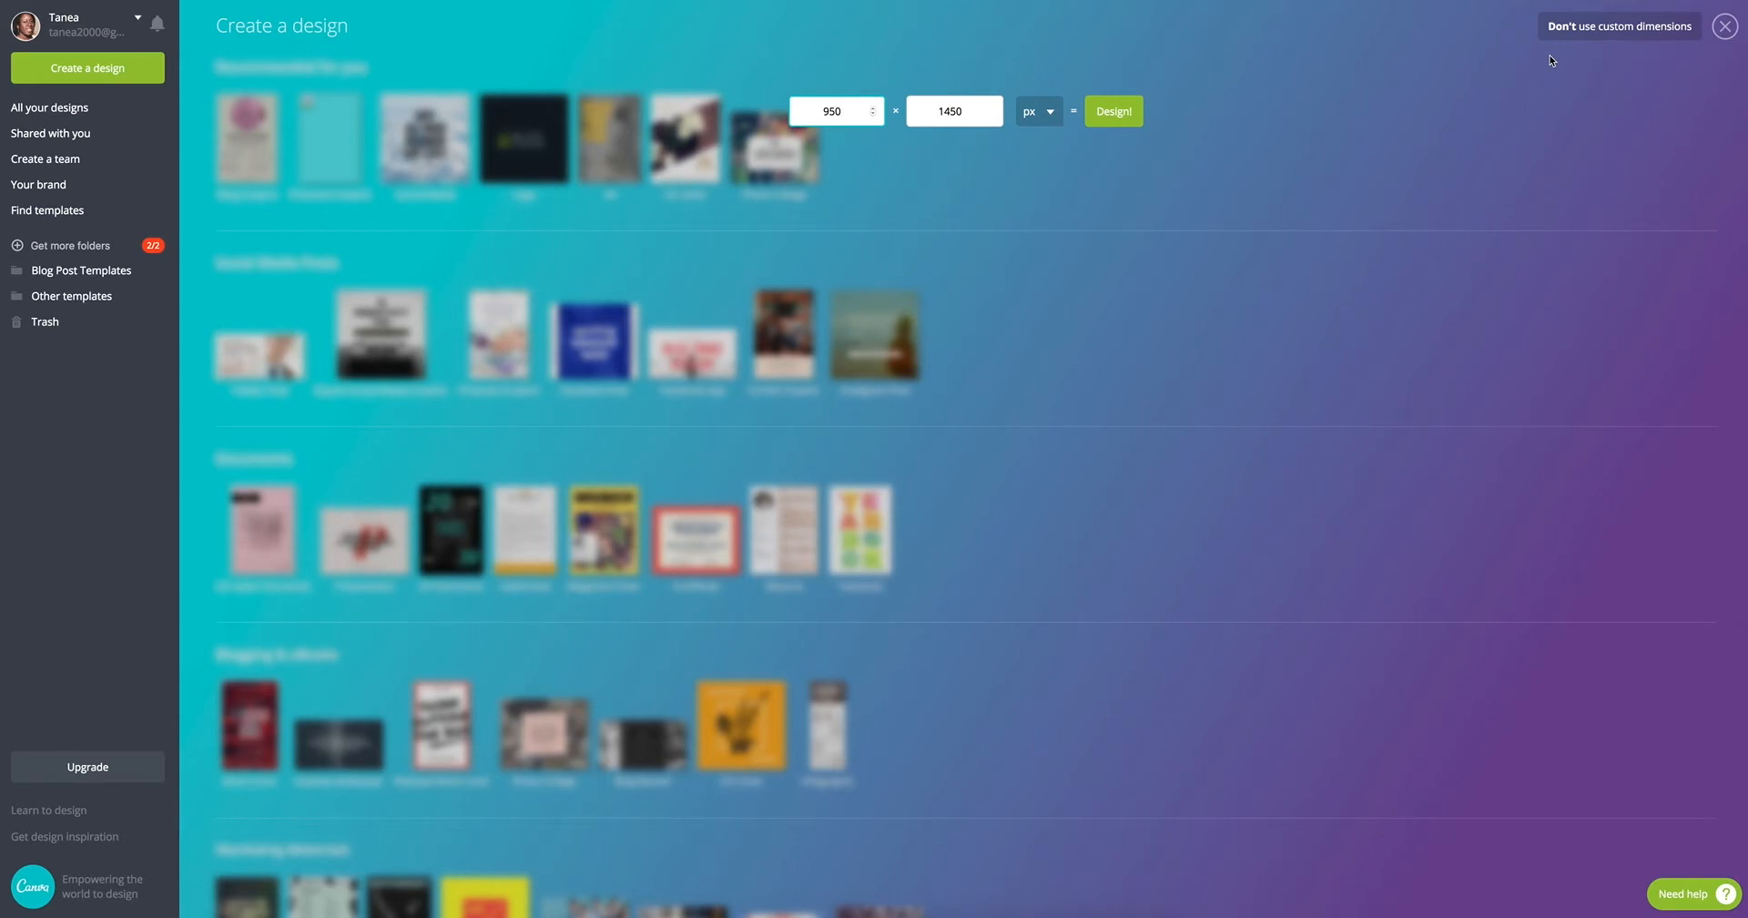
{"action": "left_click", "coordinate": [1108, 114]}
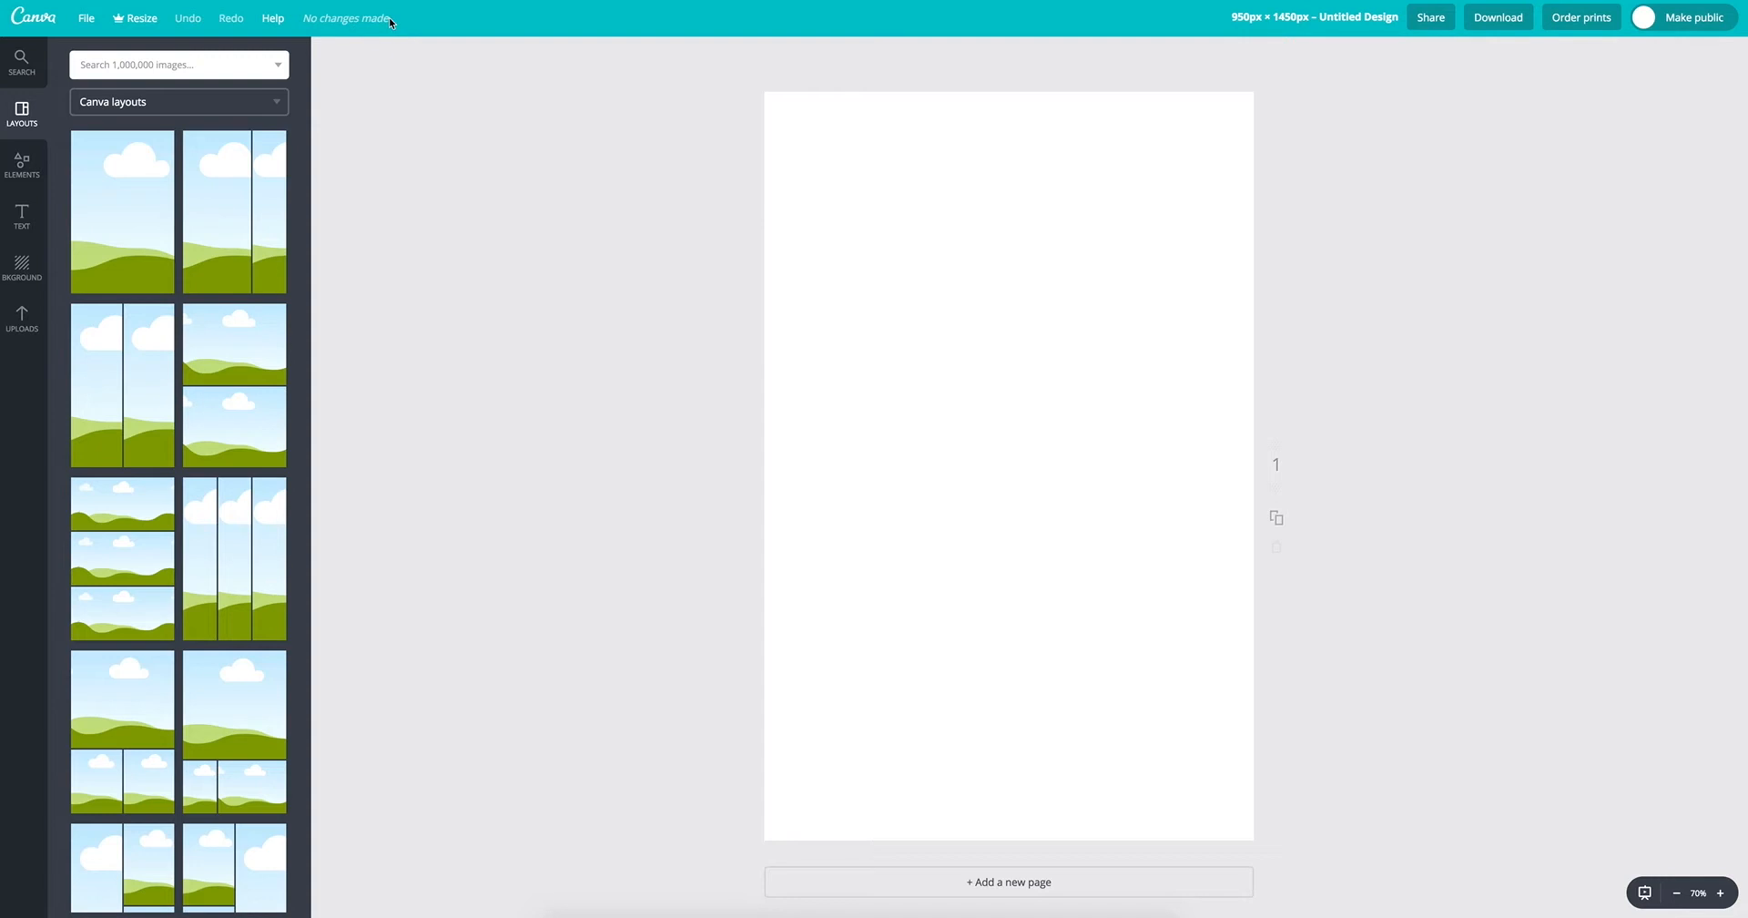
Step: Examine the design title field and the available search, layout, element, text, background and uploaded image resources
{"action": "left_click", "coordinate": [1312, 25]}
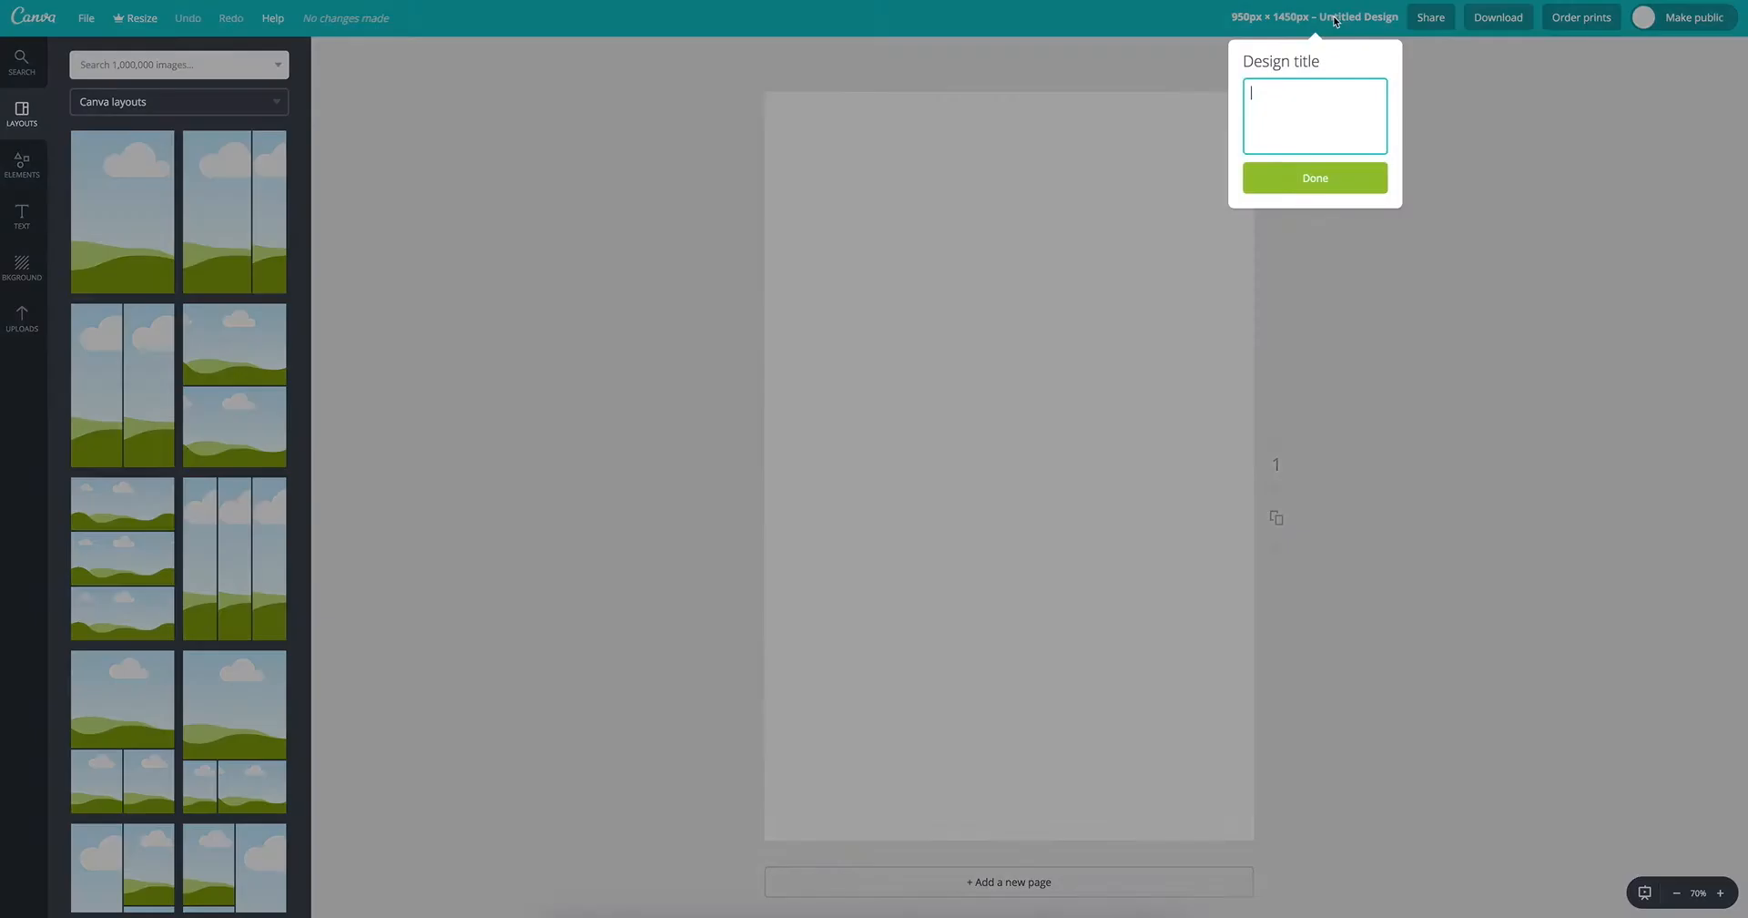
{"action": "left_click", "coordinate": [1335, 21]}
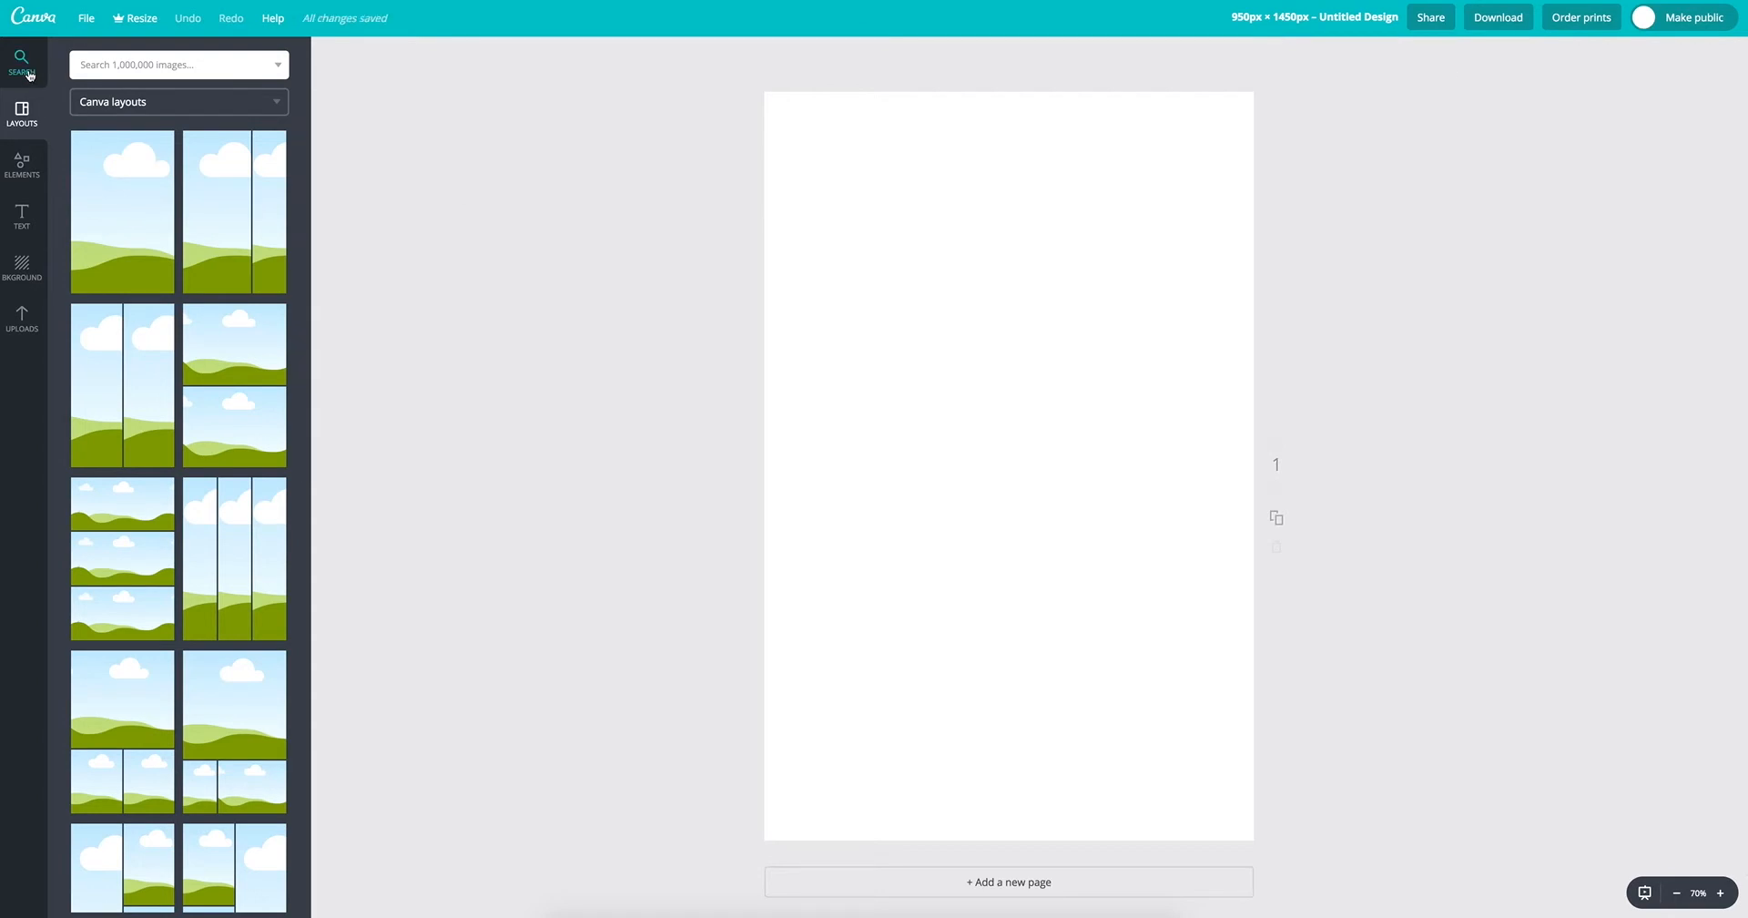
{"action": "left_click", "coordinate": [24, 68]}
{"action": "left_click", "coordinate": [20, 117]}
{"action": "left_click", "coordinate": [22, 161]}
{"action": "left_click", "coordinate": [22, 215]}
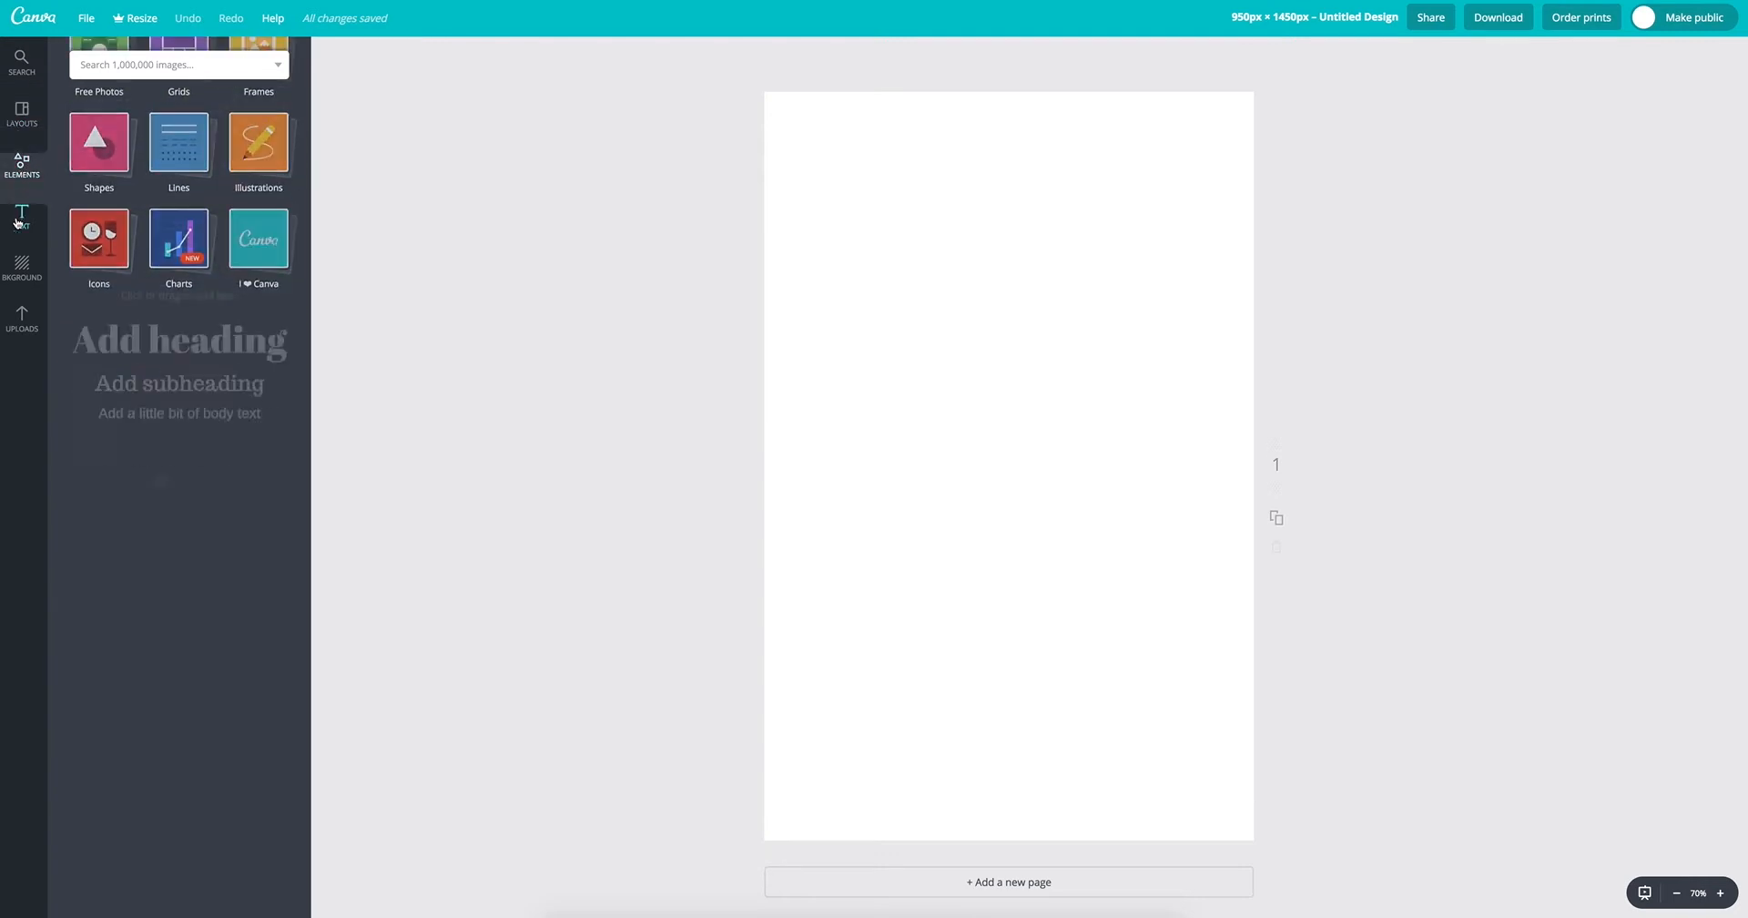
{"action": "left_click", "coordinate": [25, 269]}
{"action": "left_click", "coordinate": [22, 319]}
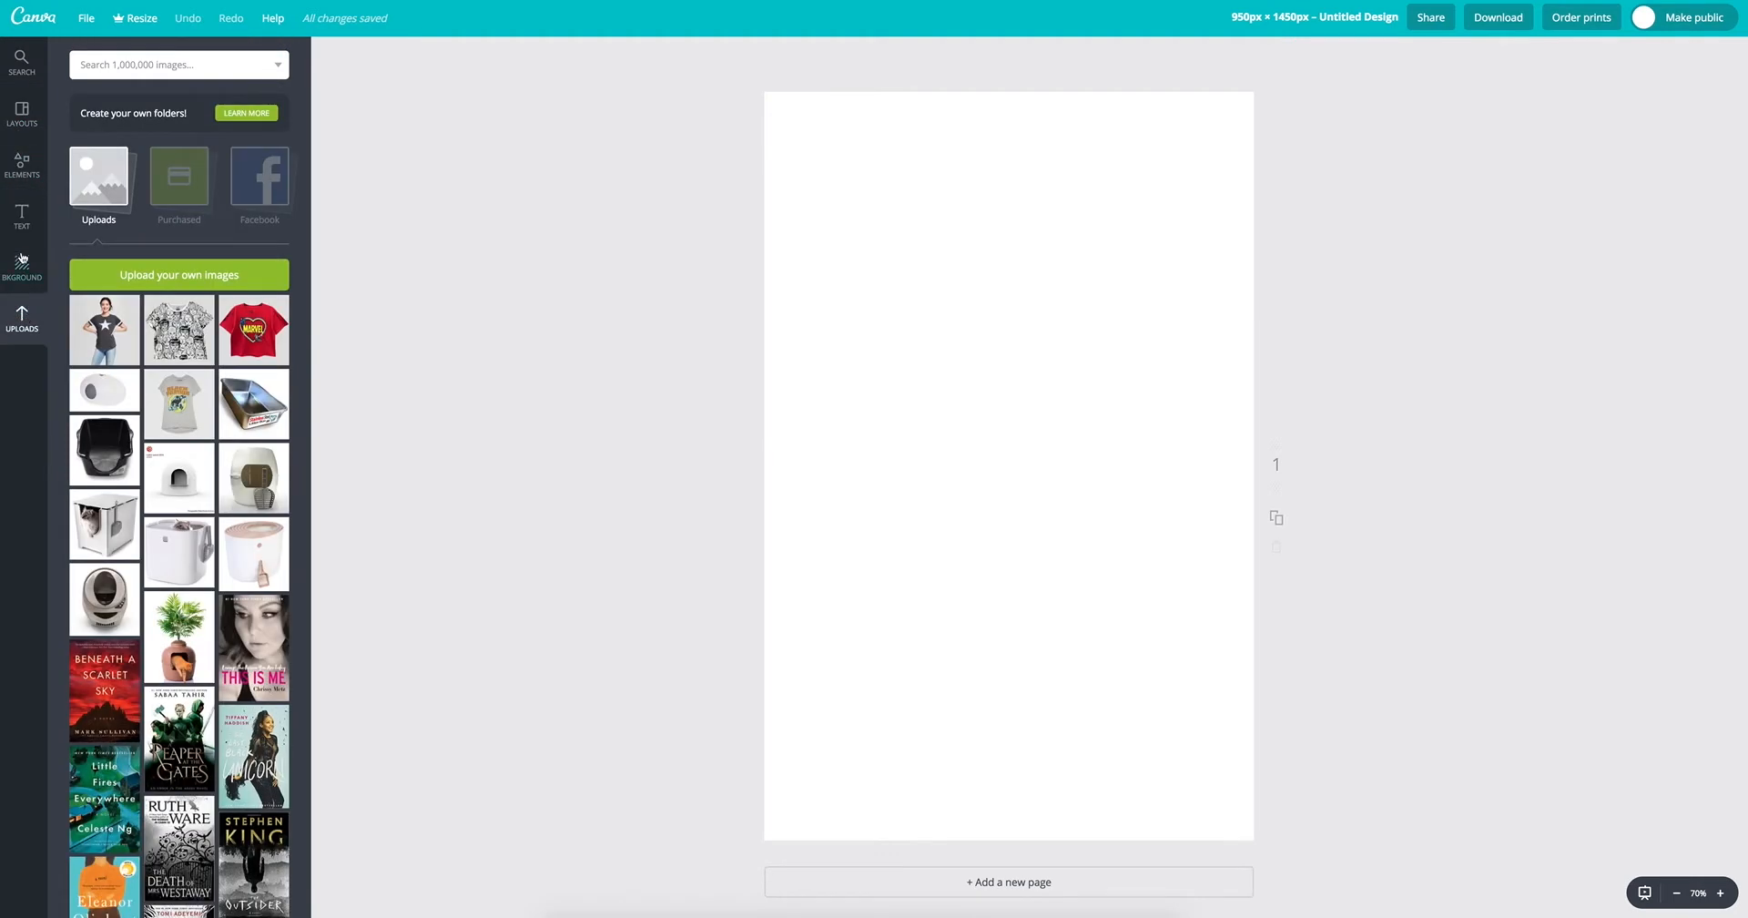
Step: Apply the Canva layout with nine equal images in three rows and three columns to the blank page
{"action": "left_click", "coordinate": [16, 128]}
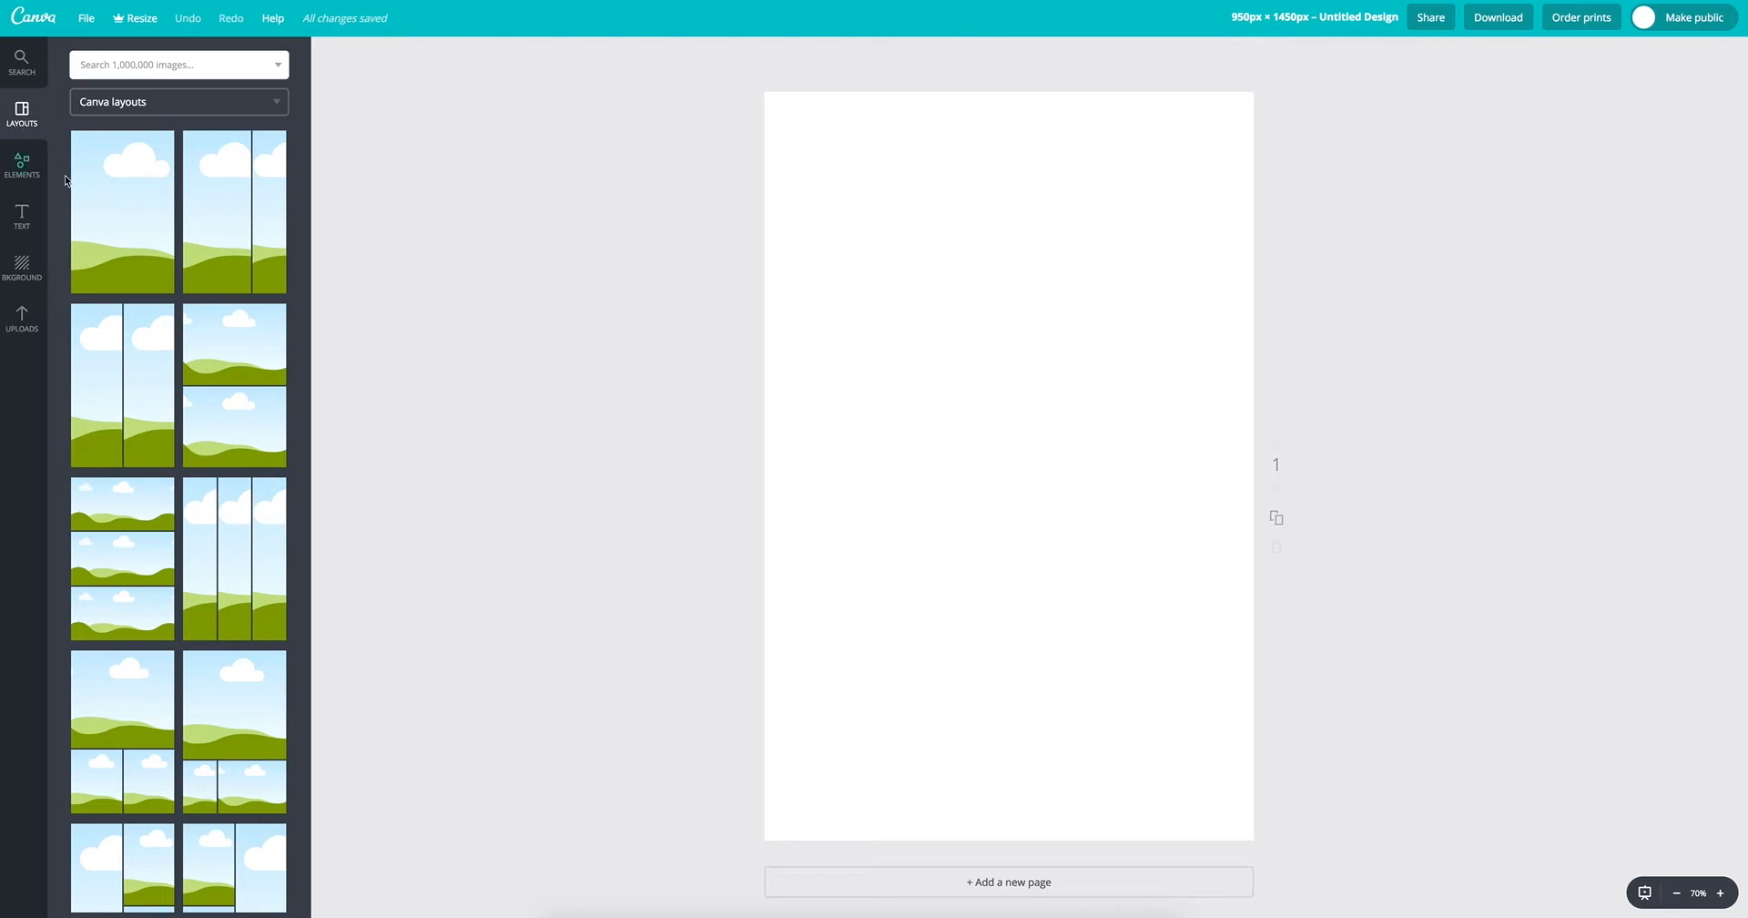
{"action": "scroll", "coordinate": [213, 328], "scroll_direction": "down", "scroll_amount": 1}
{"action": "scroll", "coordinate": [213, 328], "scroll_direction": "down", "scroll_amount": 6}
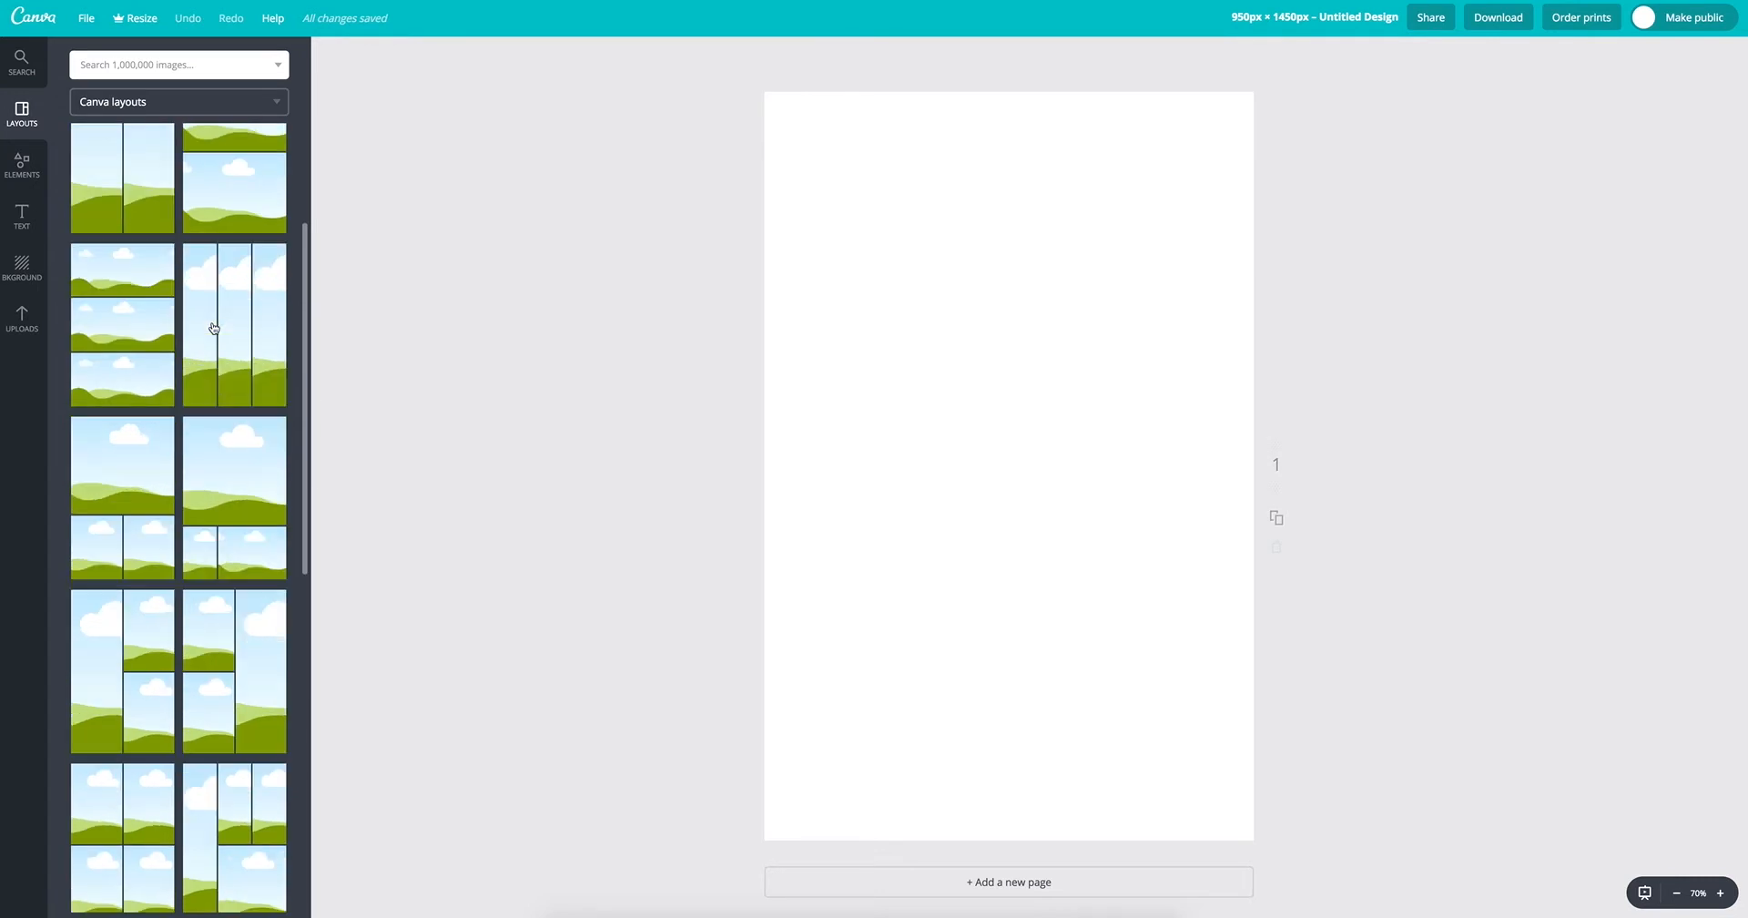
{"action": "scroll", "coordinate": [213, 328], "scroll_direction": "down", "scroll_amount": 8}
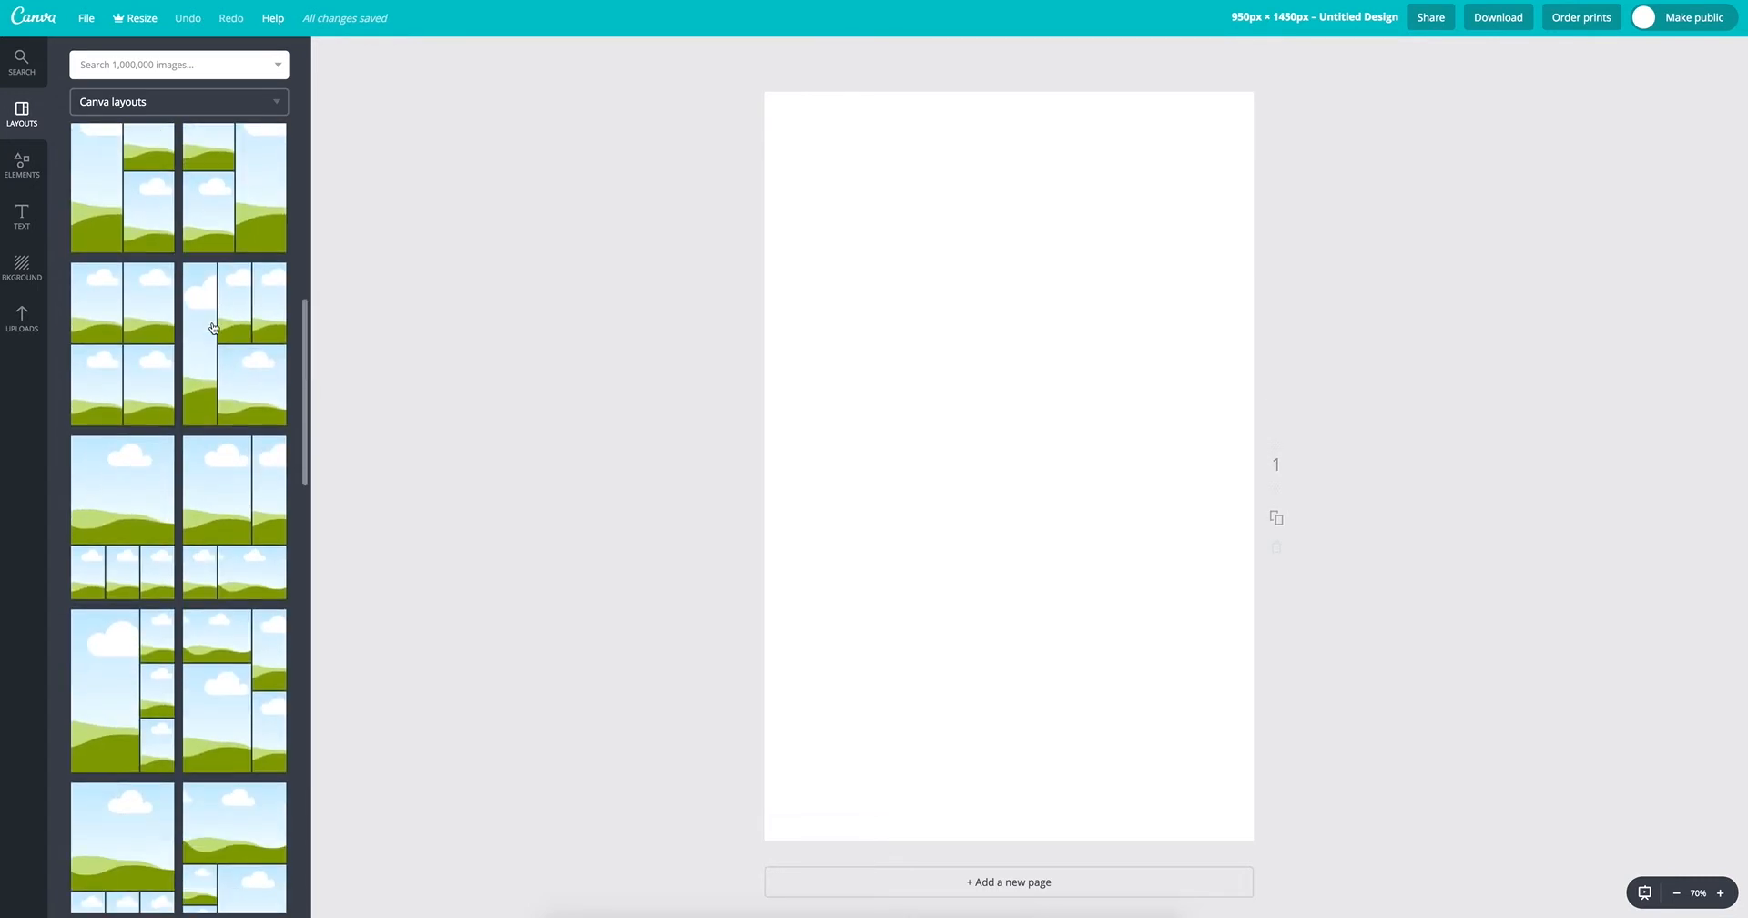
{"action": "scroll", "coordinate": [213, 327], "scroll_direction": "down", "scroll_amount": 8}
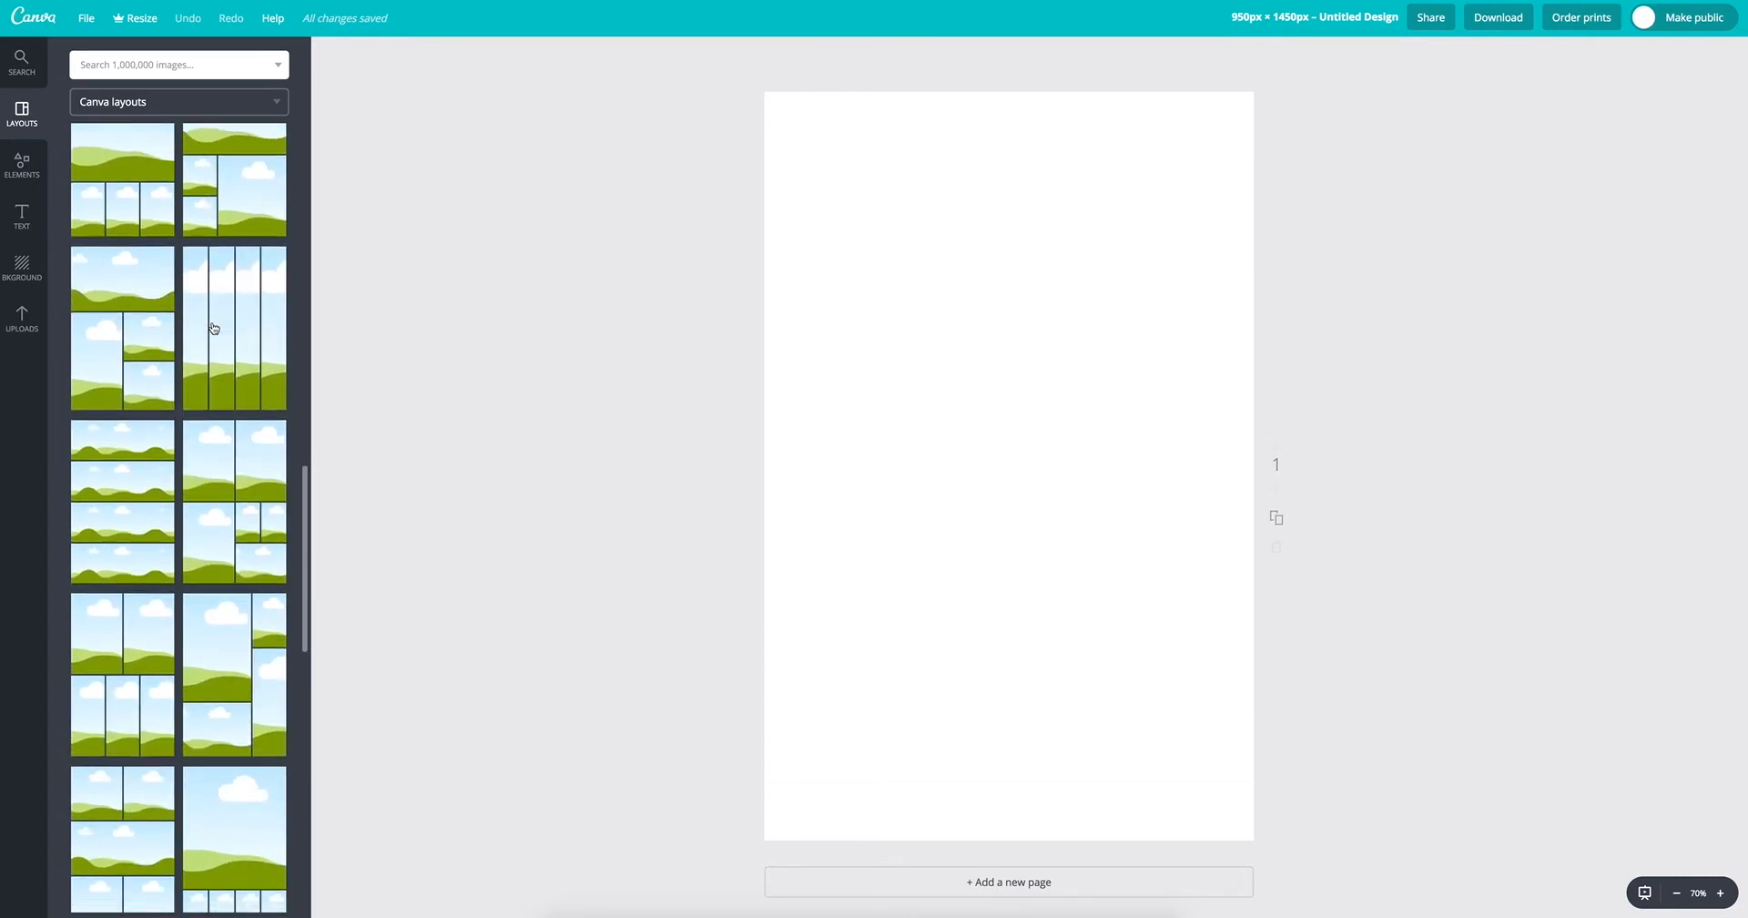
{"action": "scroll", "coordinate": [214, 328], "scroll_direction": "down", "scroll_amount": 1}
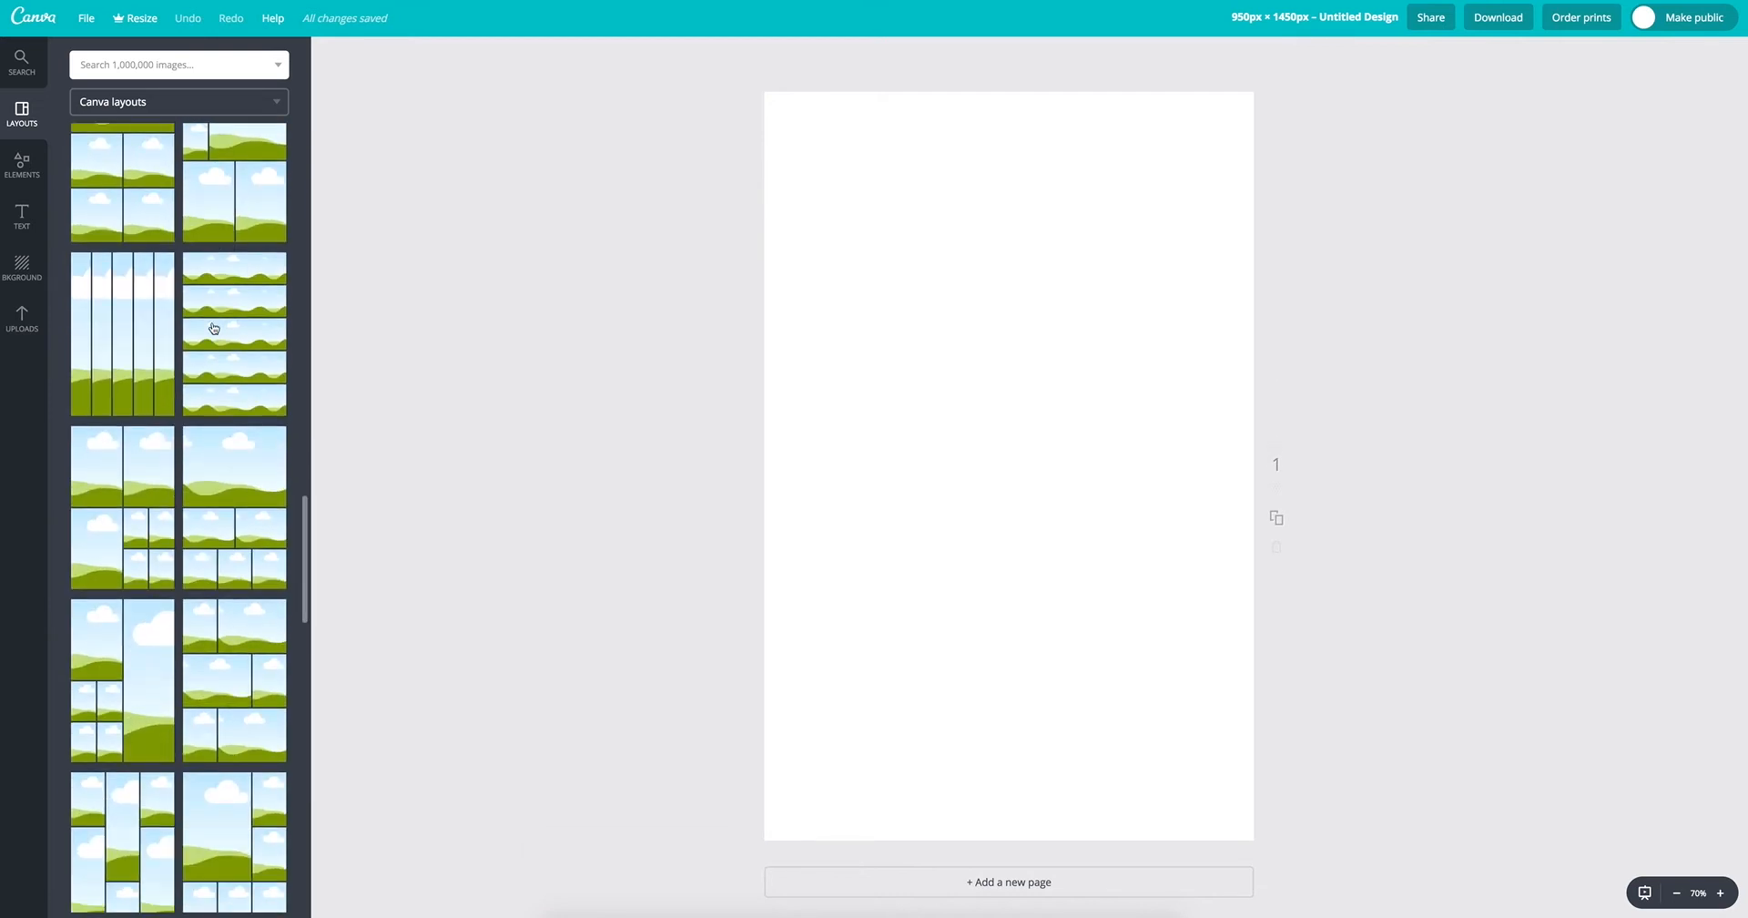
{"action": "scroll", "coordinate": [213, 327], "scroll_direction": "down", "scroll_amount": 8}
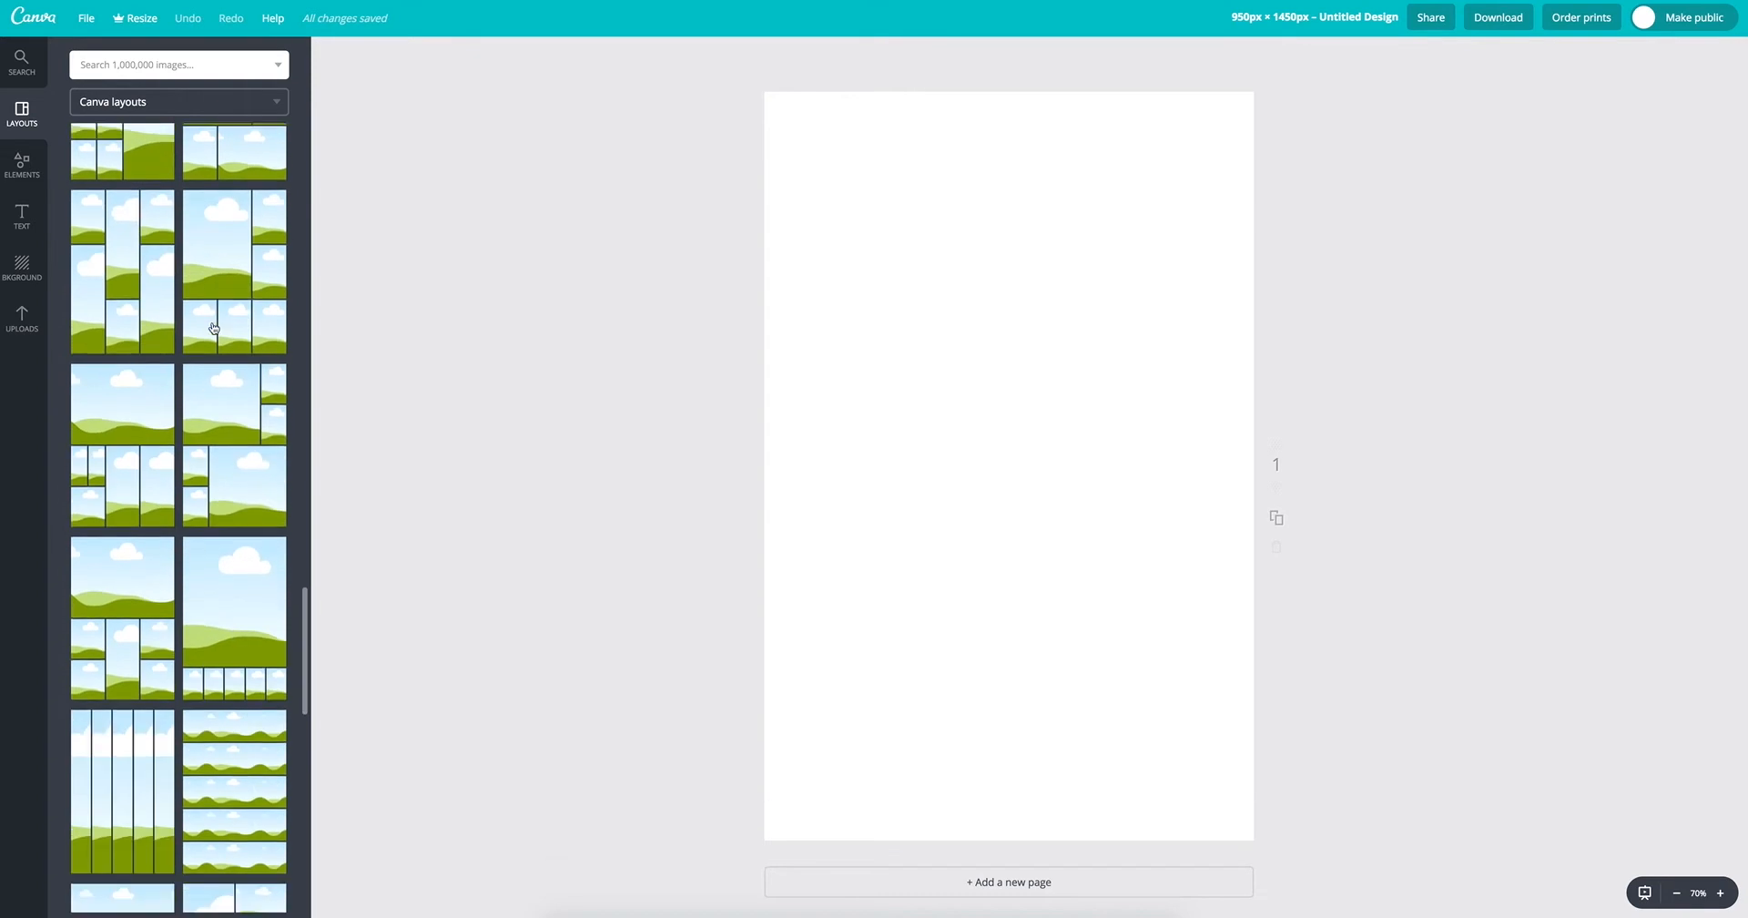
{"action": "scroll", "coordinate": [213, 327], "scroll_direction": "down", "scroll_amount": 8}
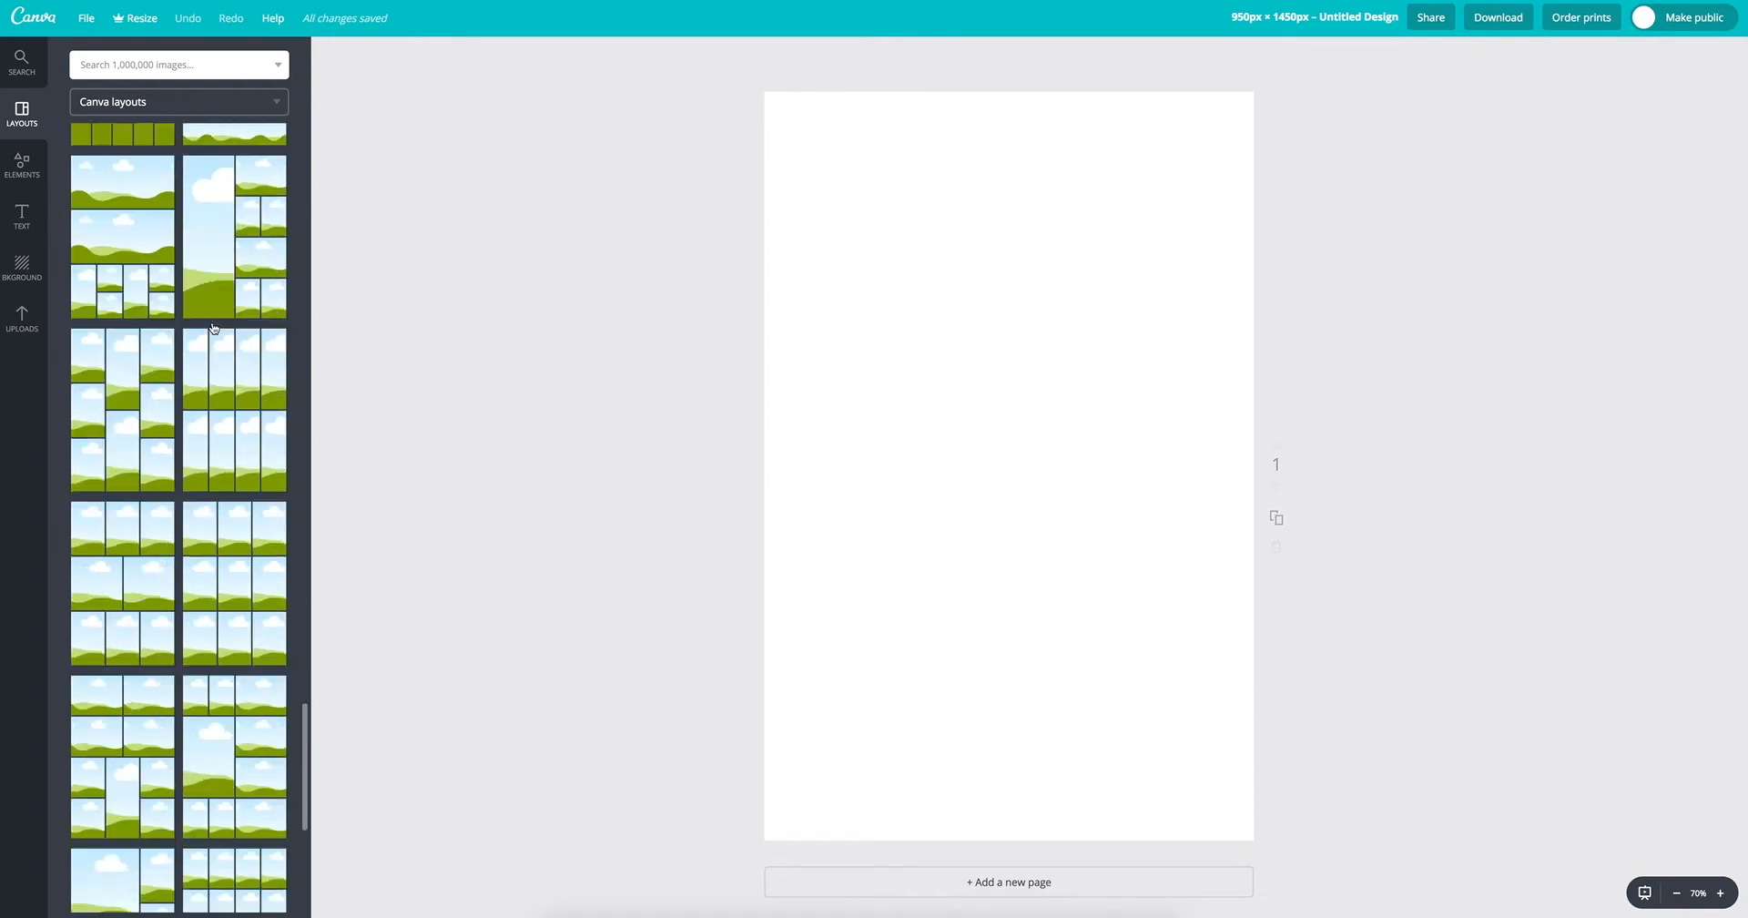
{"action": "left_click", "coordinate": [217, 367]}
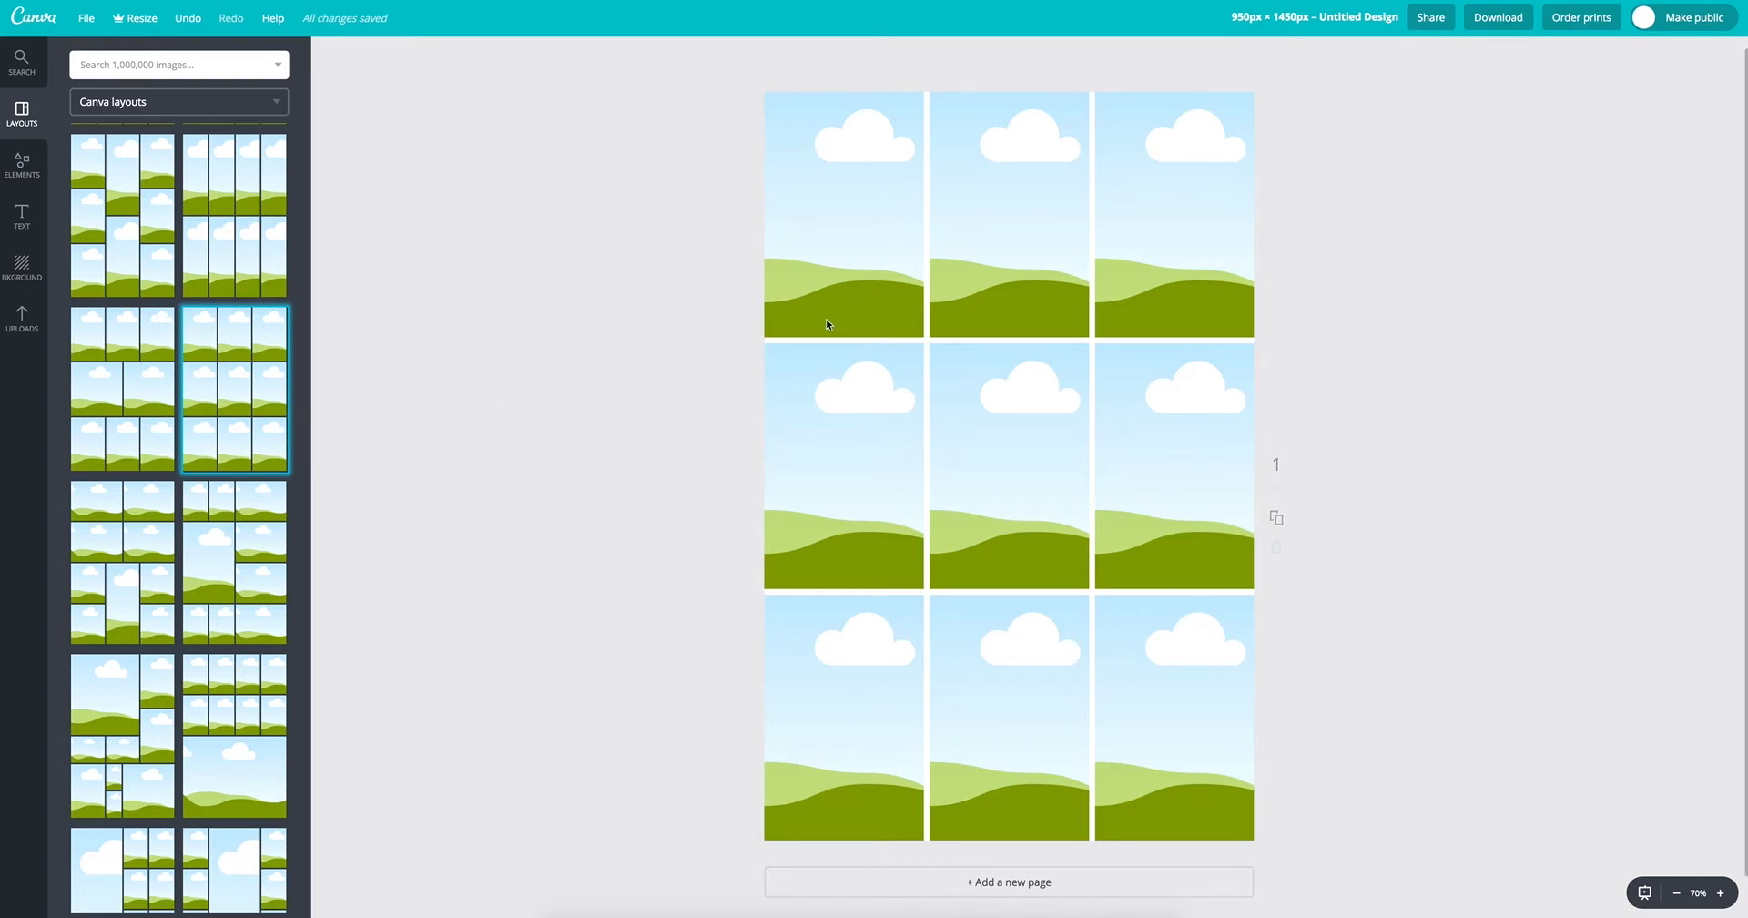
Step: Fill the grid's top row with the uploaded Beneath a Scarlet Sky, Reaper at the Gates and This Is Me covers
{"action": "left_click", "coordinate": [28, 333]}
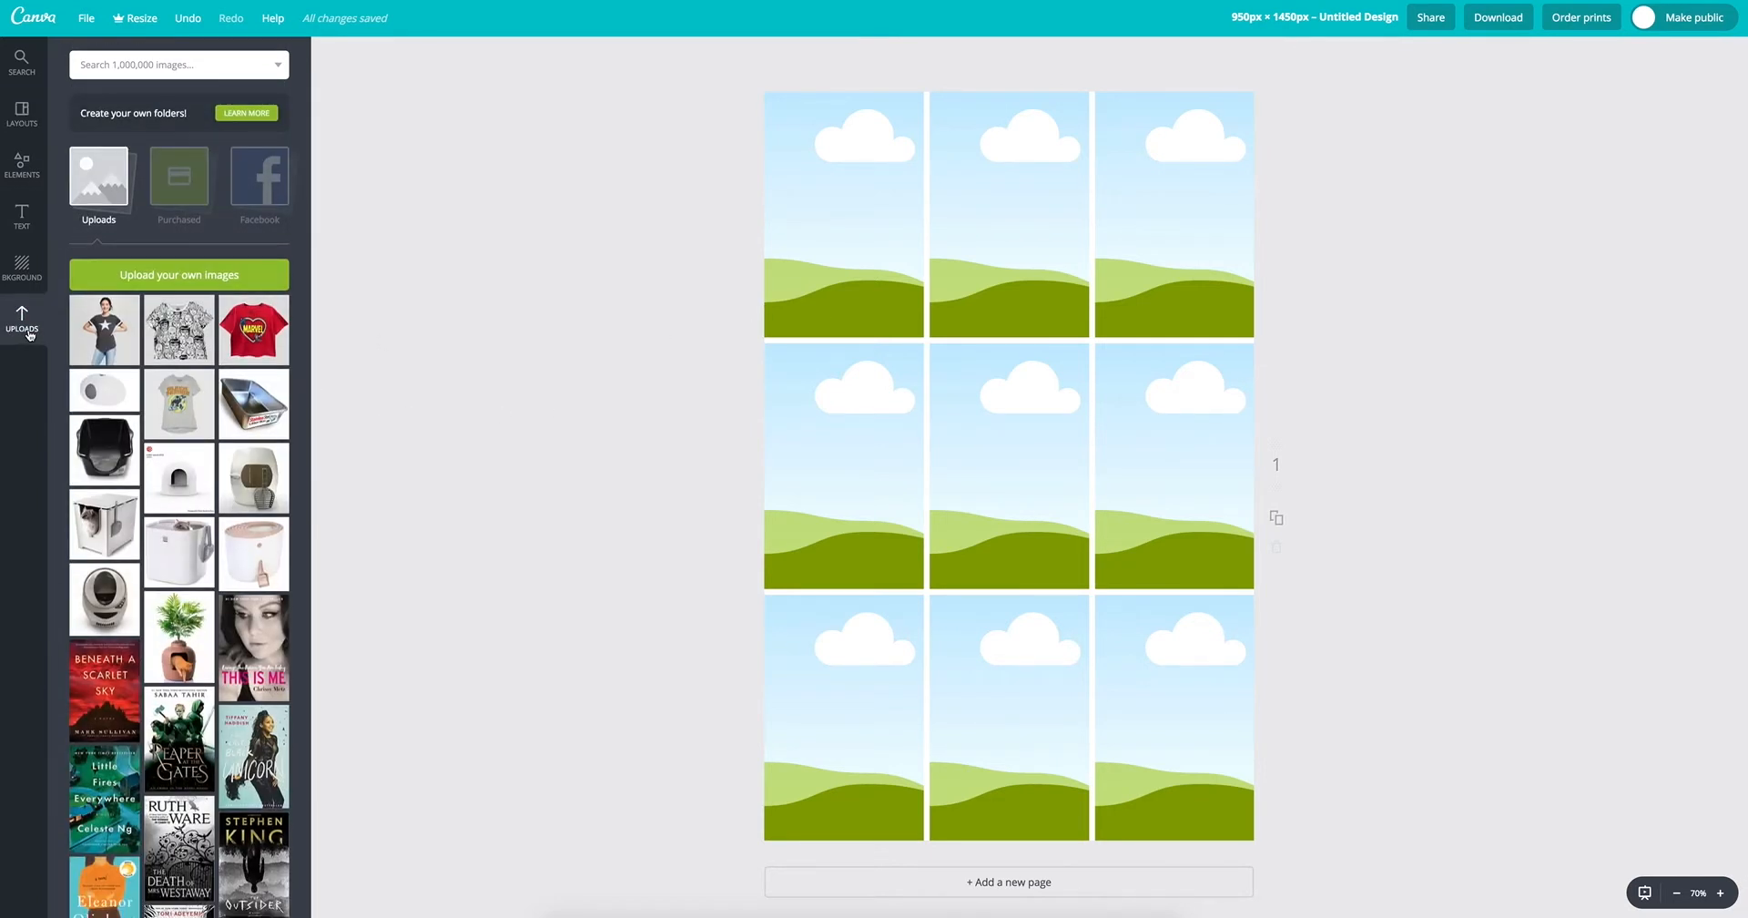
{"action": "scroll", "coordinate": [216, 719], "scroll_direction": "down", "scroll_amount": 3}
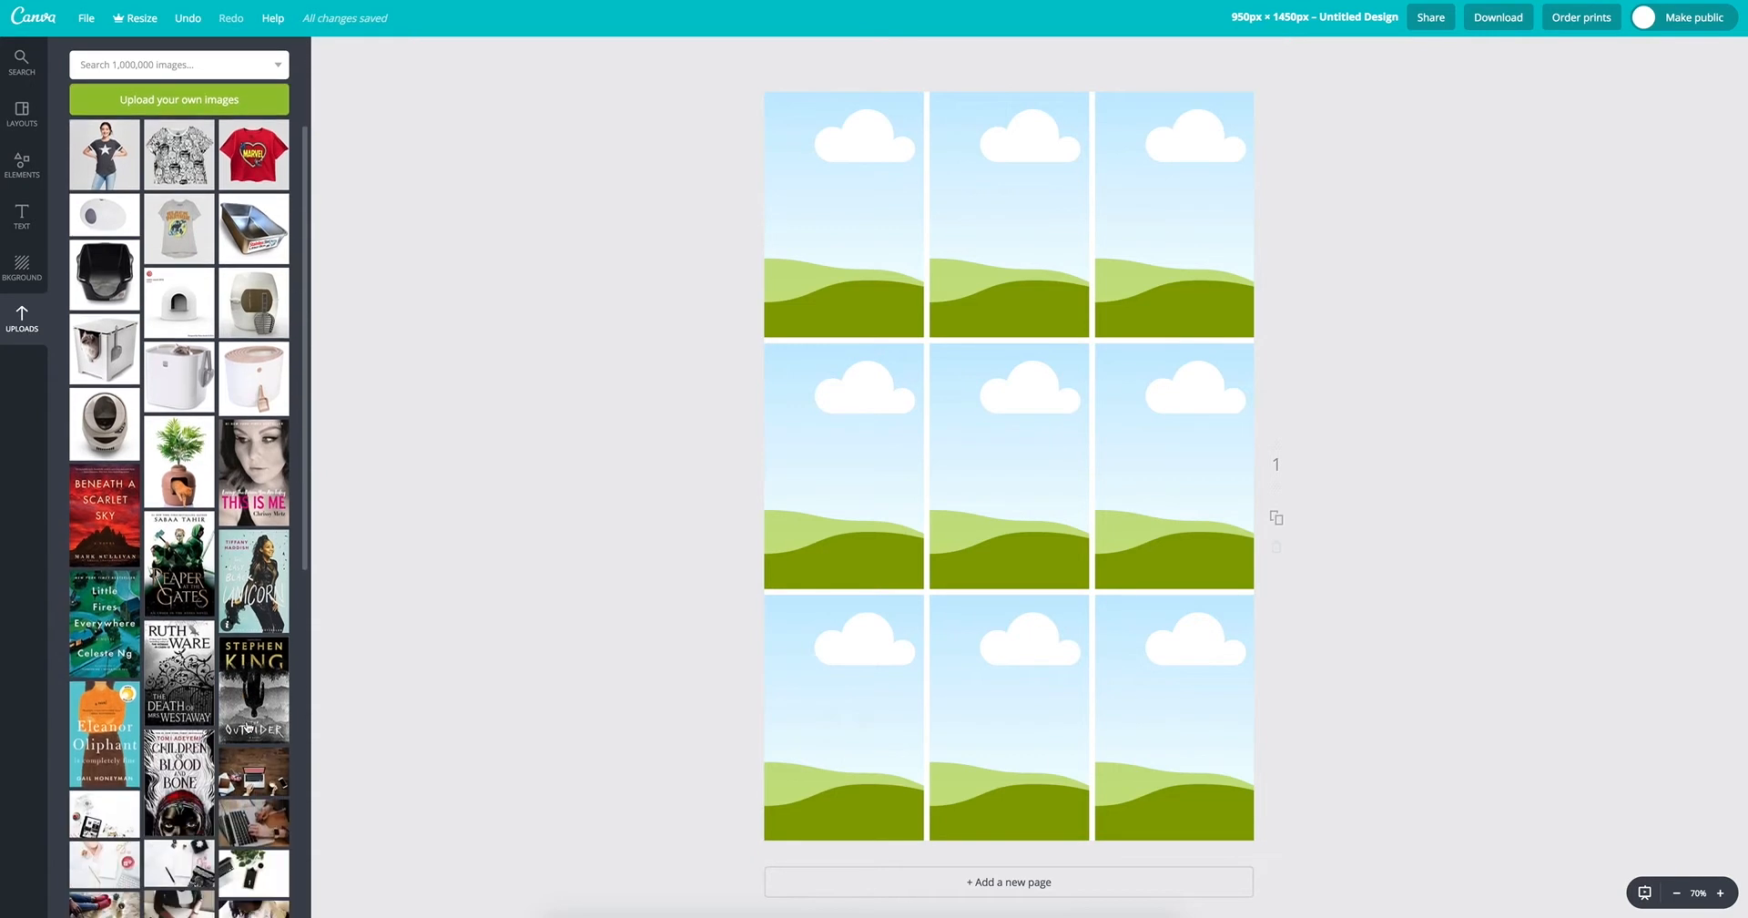
{"action": "left_click_drag", "start_coordinate": [103, 514], "coordinate": [800, 252]}
{"action": "left_click_drag", "start_coordinate": [179, 544], "coordinate": [972, 256]}
{"action": "left_click_drag", "start_coordinate": [253, 450], "coordinate": [1174, 218]}
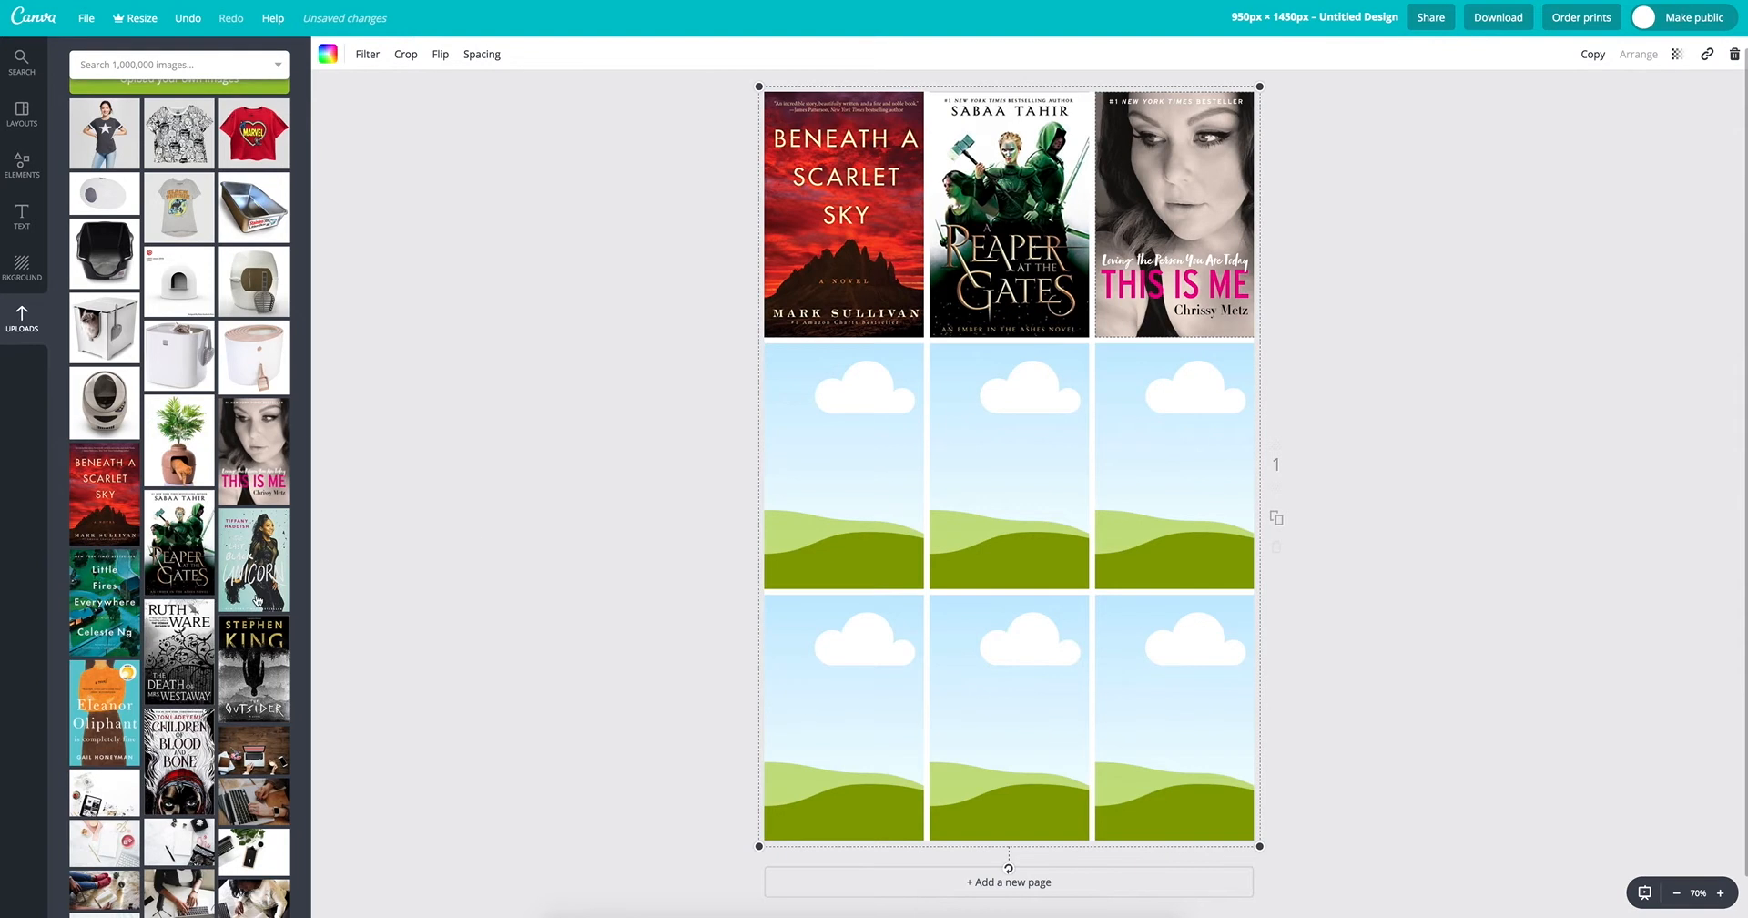
Step: Fill the grid's middle row with the Little Fires Everywhere, Reaper at the Gates and The Last Black Unicorn covers
{"action": "left_click_drag", "start_coordinate": [104, 605], "coordinate": [819, 474]}
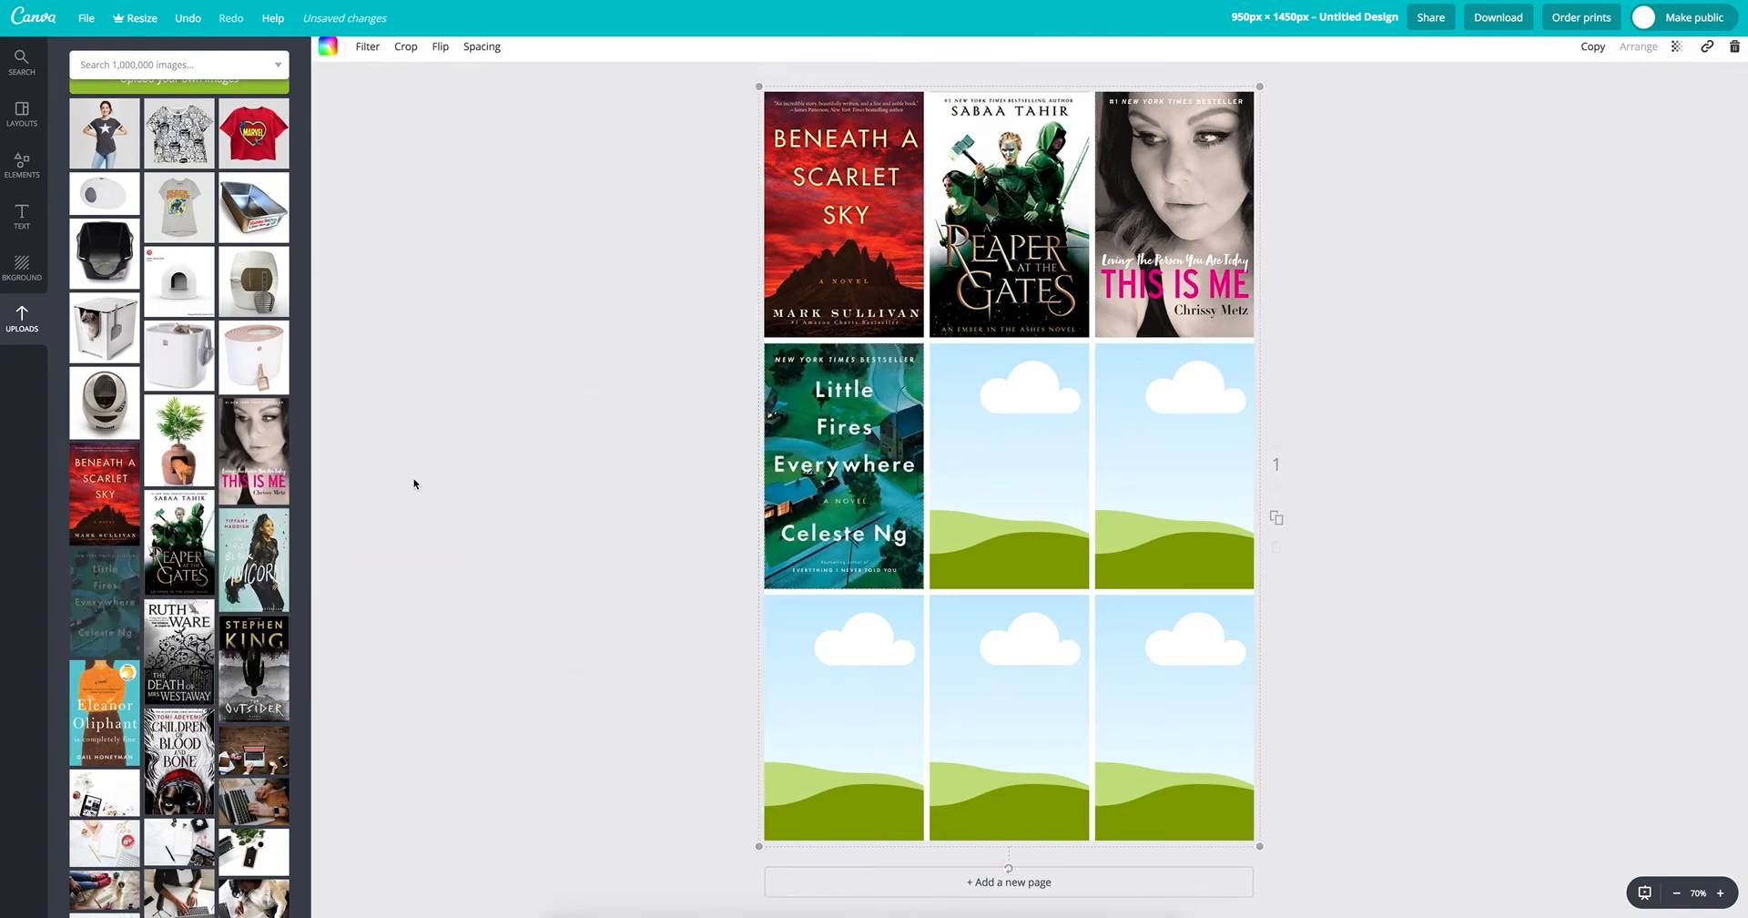
{"action": "left_click_drag", "start_coordinate": [159, 551], "coordinate": [1009, 464]}
{"action": "left_click_drag", "start_coordinate": [238, 574], "coordinate": [1175, 473]}
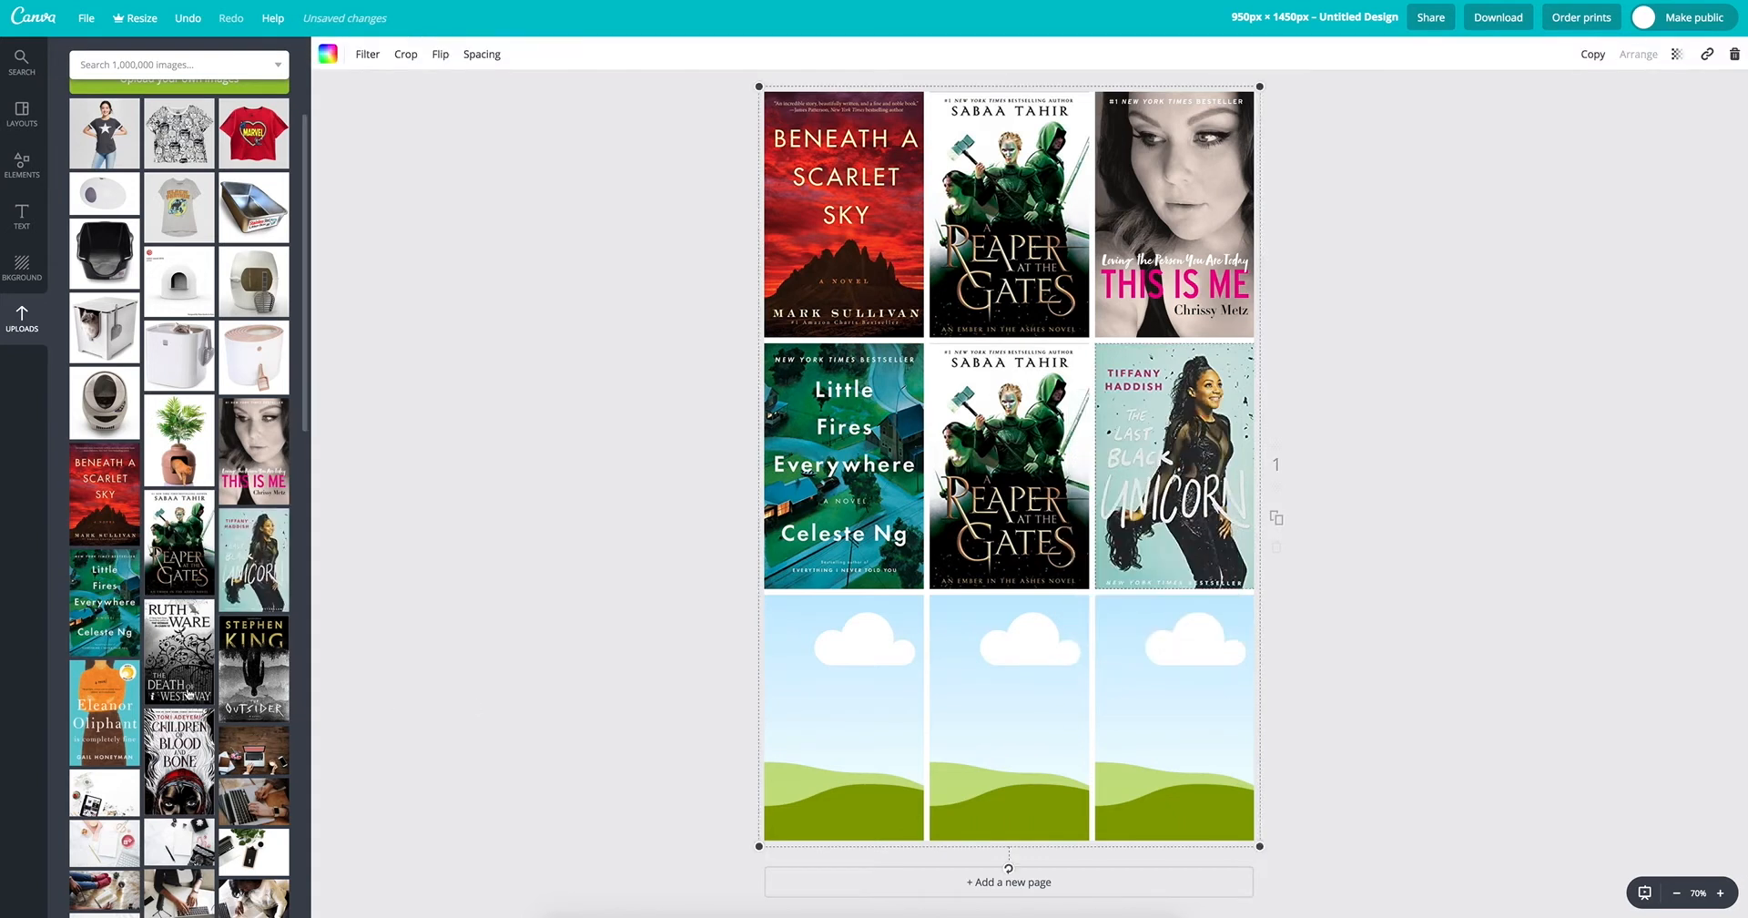
{"action": "left_click_drag", "start_coordinate": [82, 697], "coordinate": [834, 718]}
{"action": "double_click", "coordinate": [834, 719]}
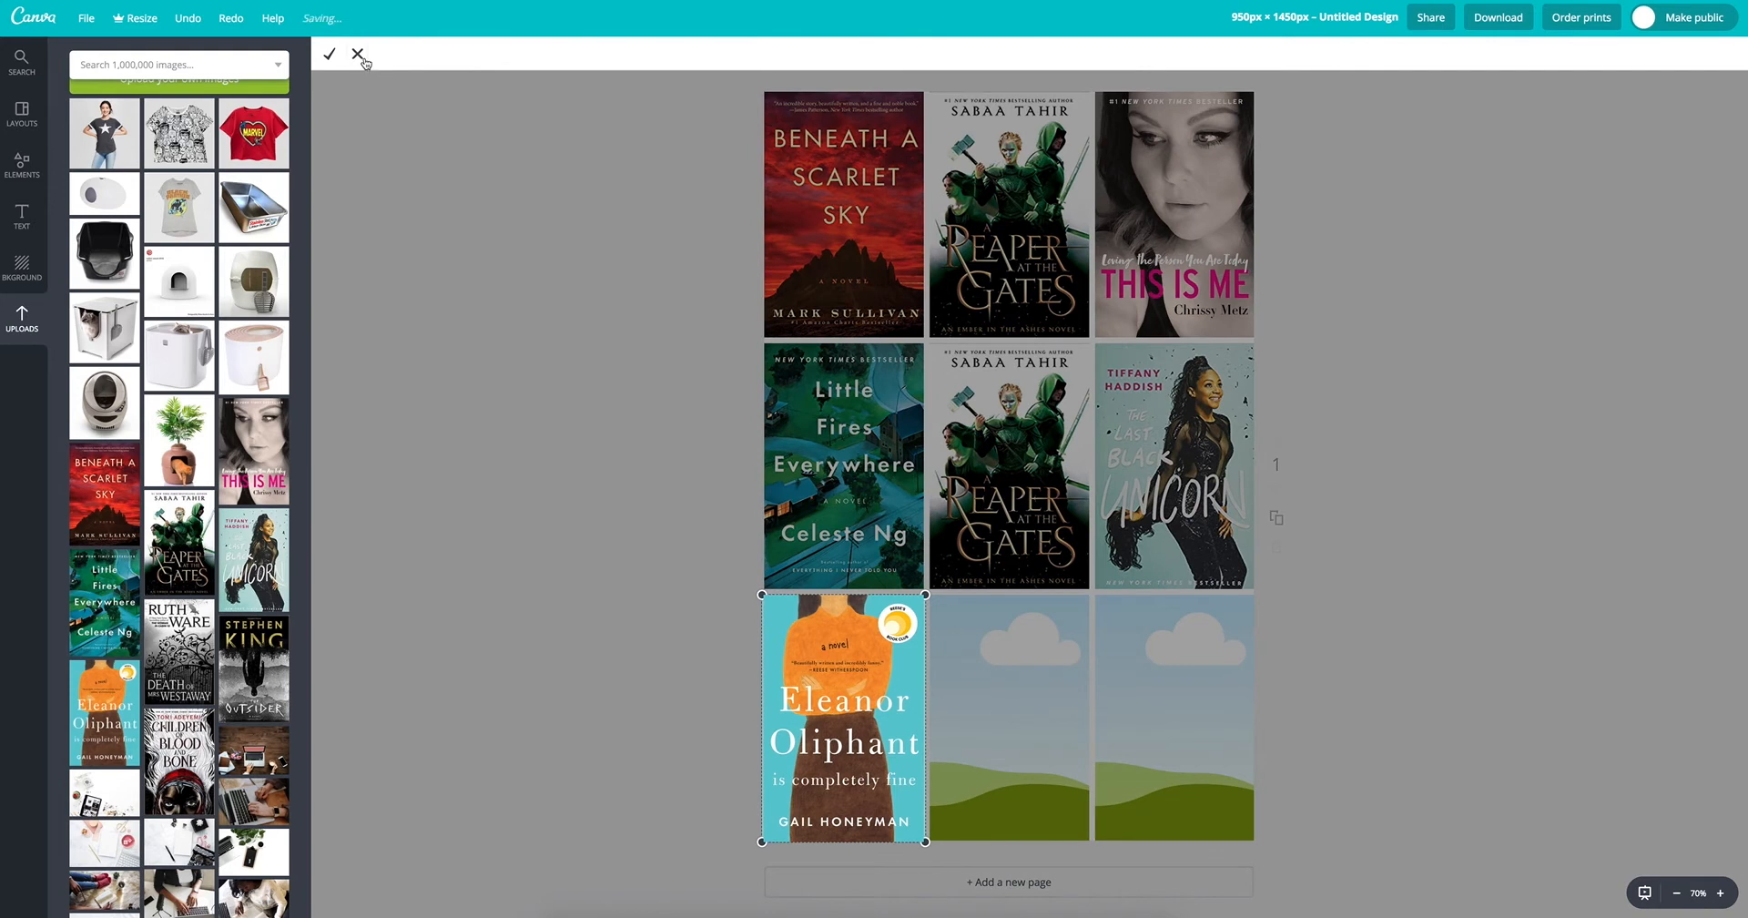
{"action": "left_click", "coordinate": [359, 54]}
{"action": "key", "text": "Delete"}
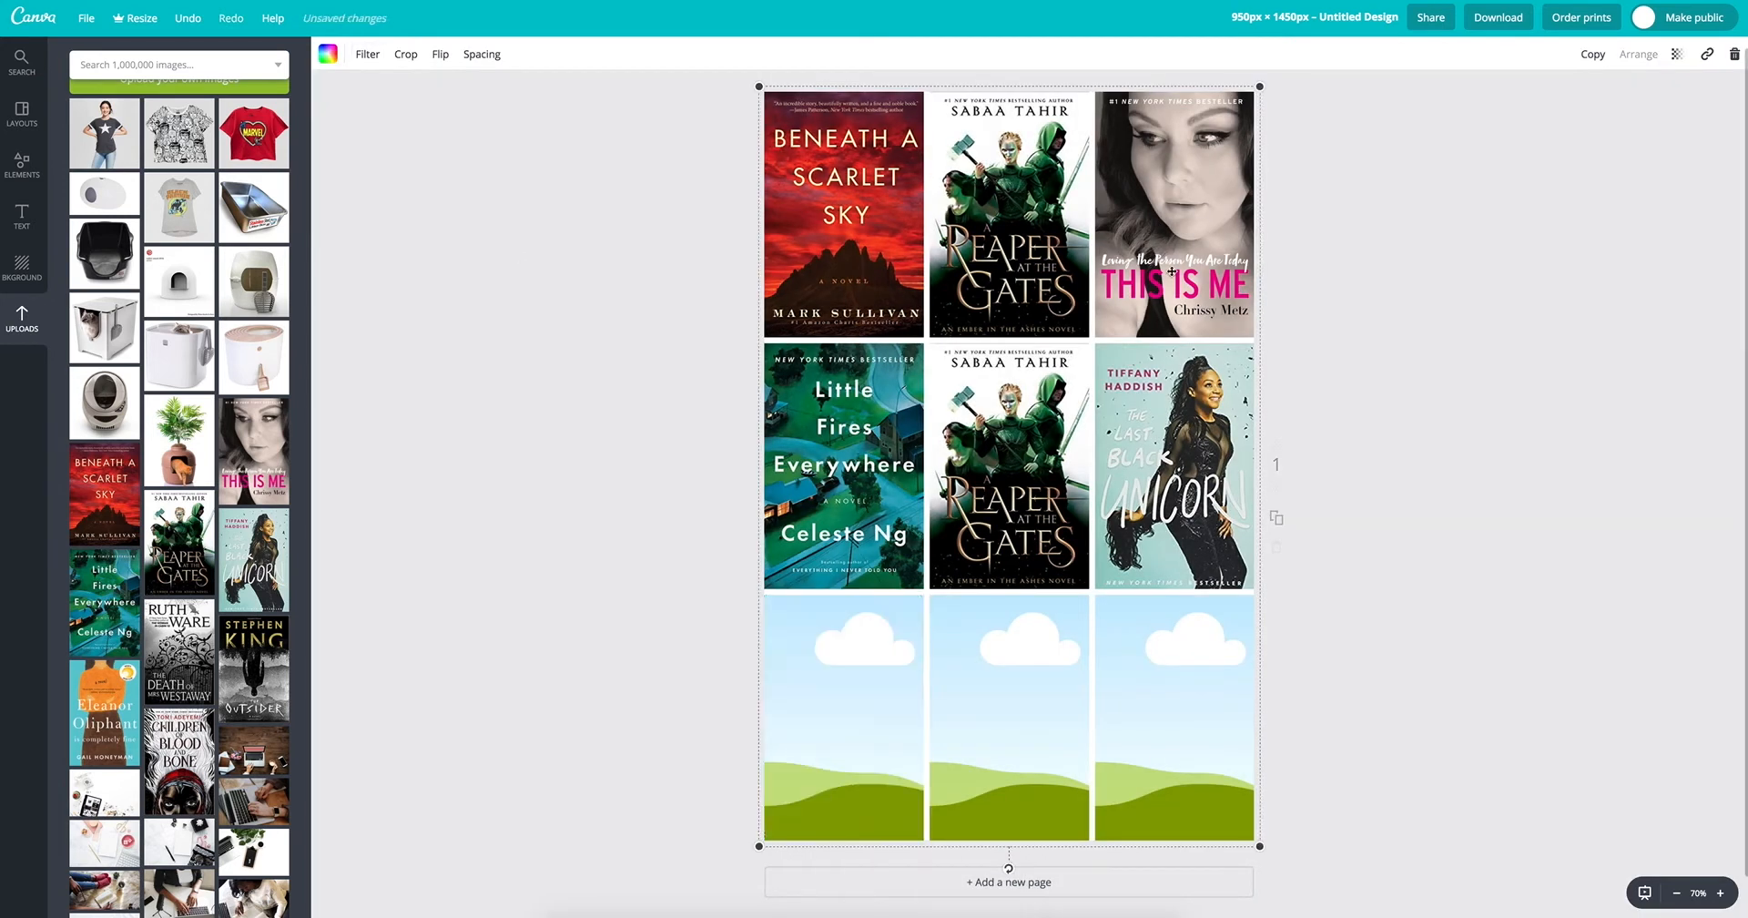
{"action": "left_click_drag", "start_coordinate": [166, 650], "coordinate": [842, 715]}
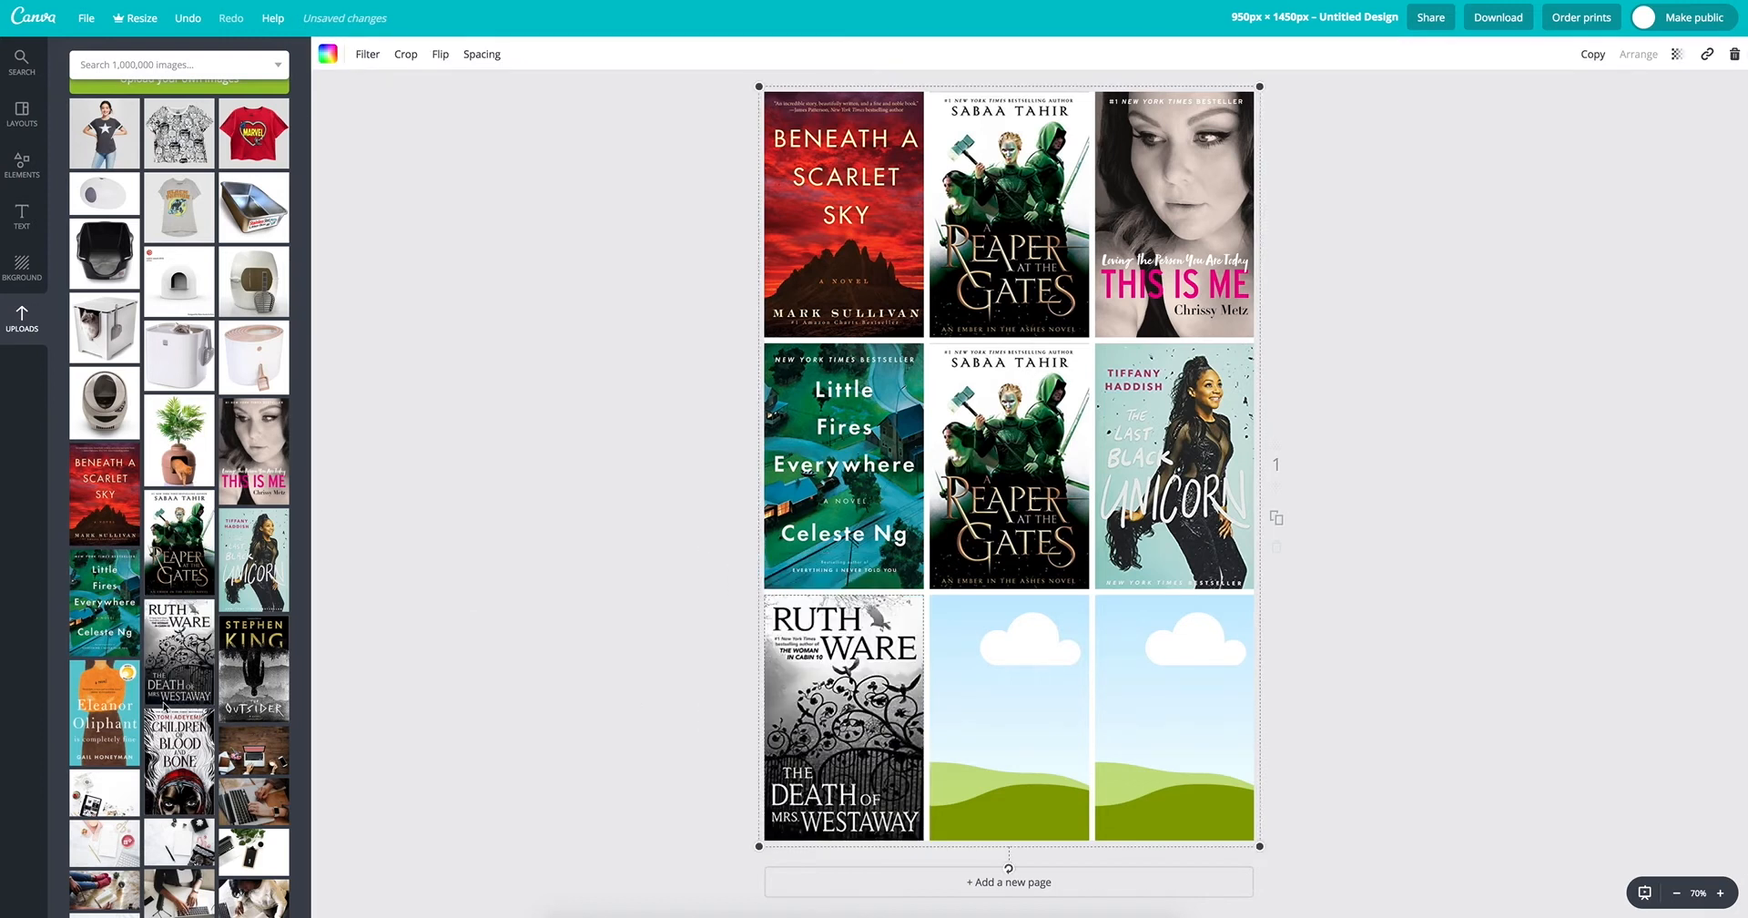
Step: Fill the bottom row with Eleanor Oliphant, The Death of Mrs. Westaway and The Outsider, and replace the center cover with Children of Blood and Bone
{"action": "left_click_drag", "start_coordinate": [133, 721], "coordinate": [842, 715]}
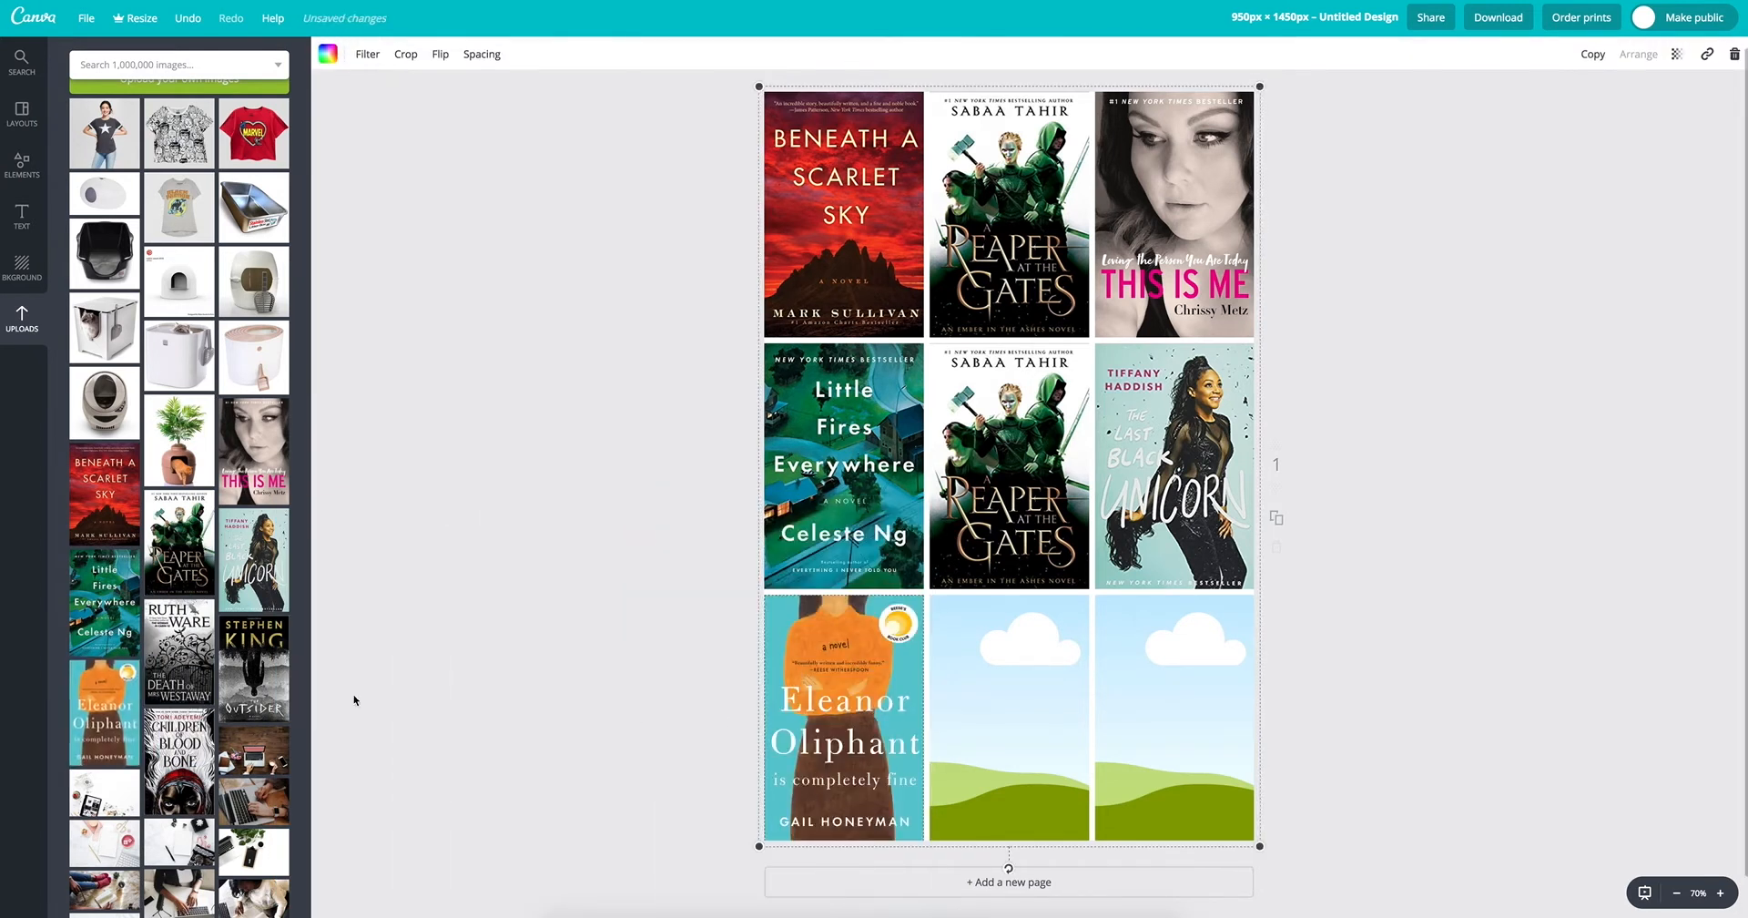
{"action": "left_click_drag", "start_coordinate": [183, 653], "coordinate": [1011, 721]}
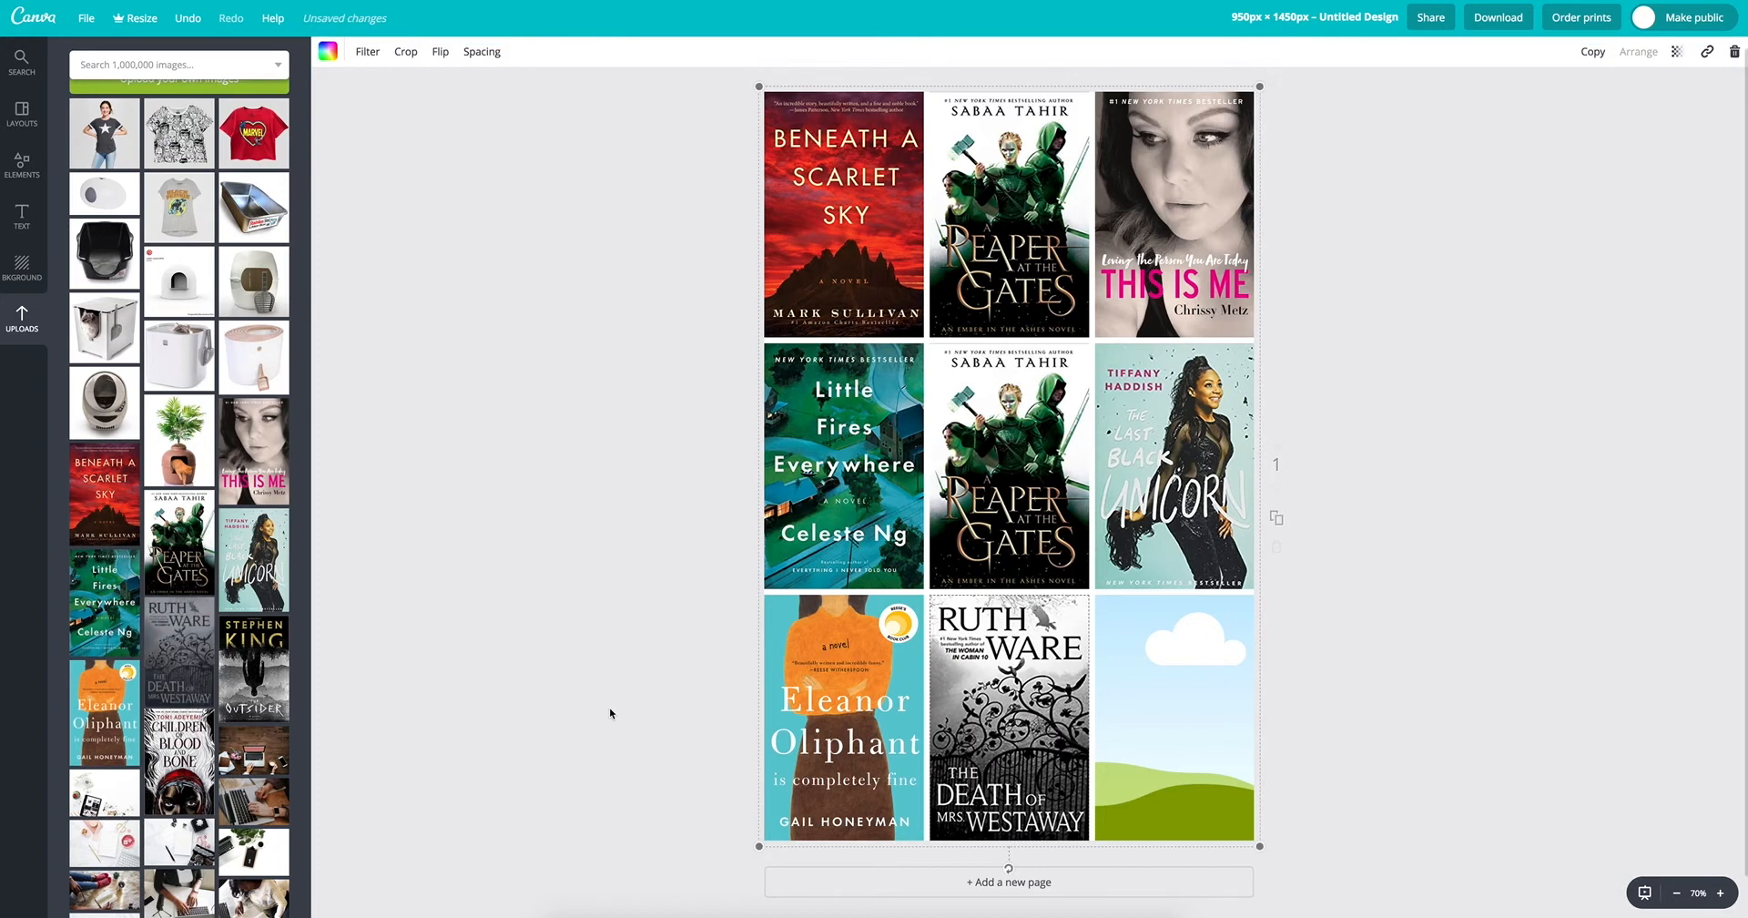
{"action": "left_click_drag", "start_coordinate": [254, 665], "coordinate": [1184, 714]}
{"action": "left_click_drag", "start_coordinate": [182, 760], "coordinate": [1010, 469]}
{"action": "left_click", "coordinate": [1398, 526]}
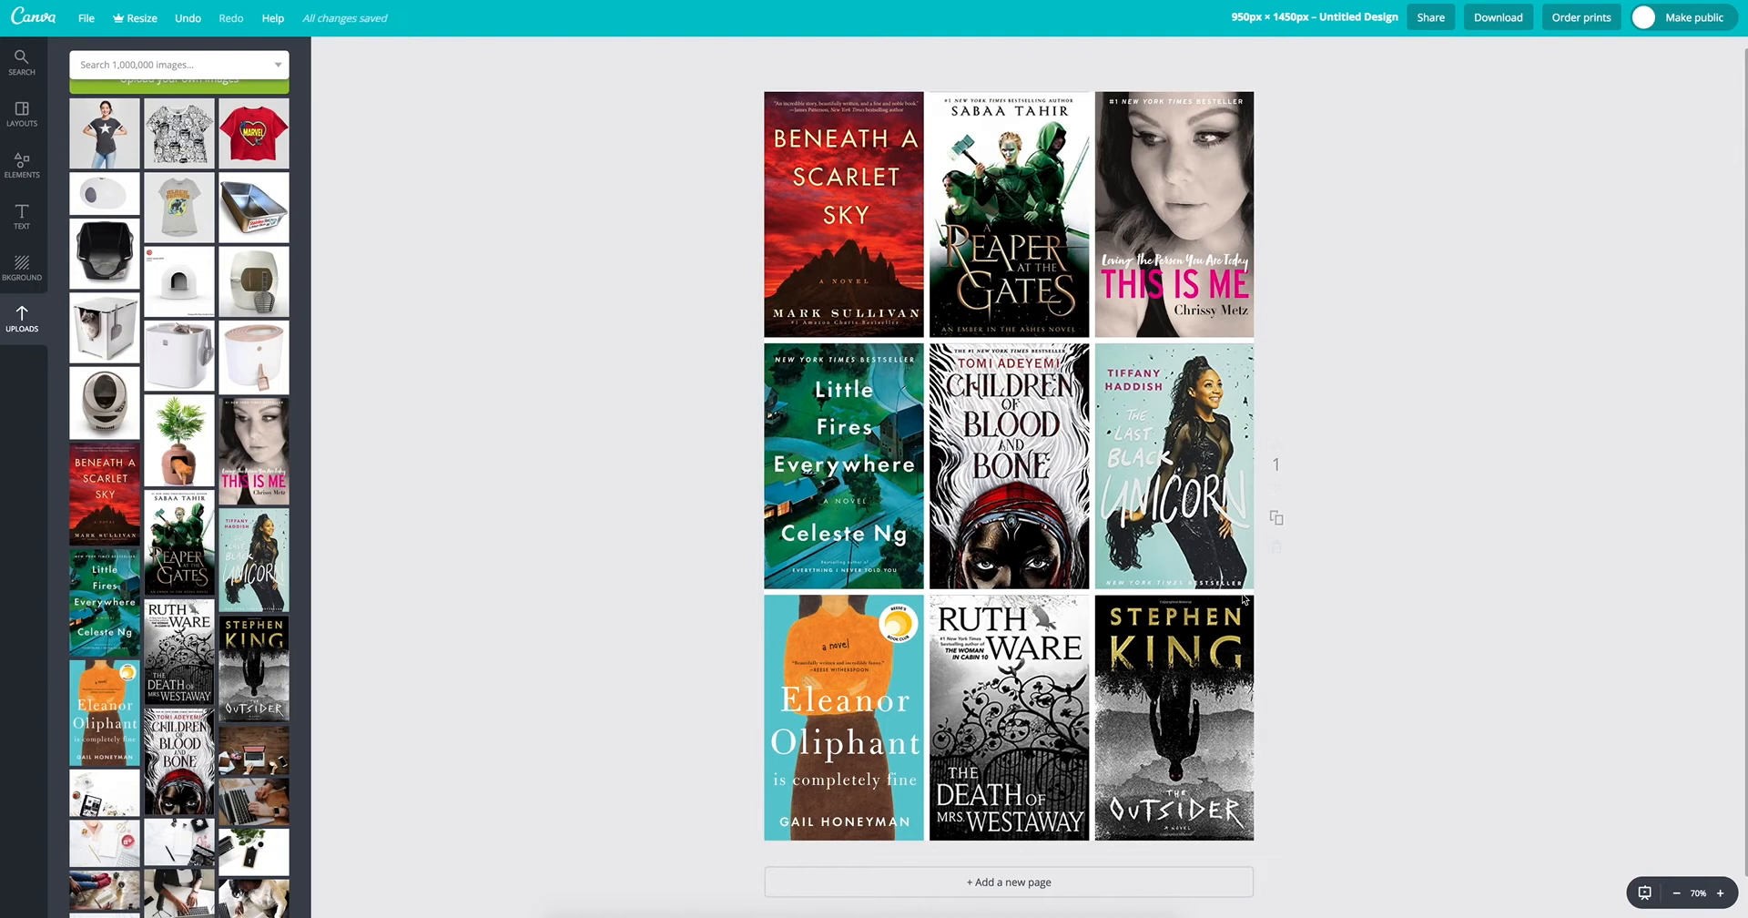
Step: Widen the spacing between the images of the grid to 65 and then to 83
{"action": "left_click", "coordinate": [1176, 544]}
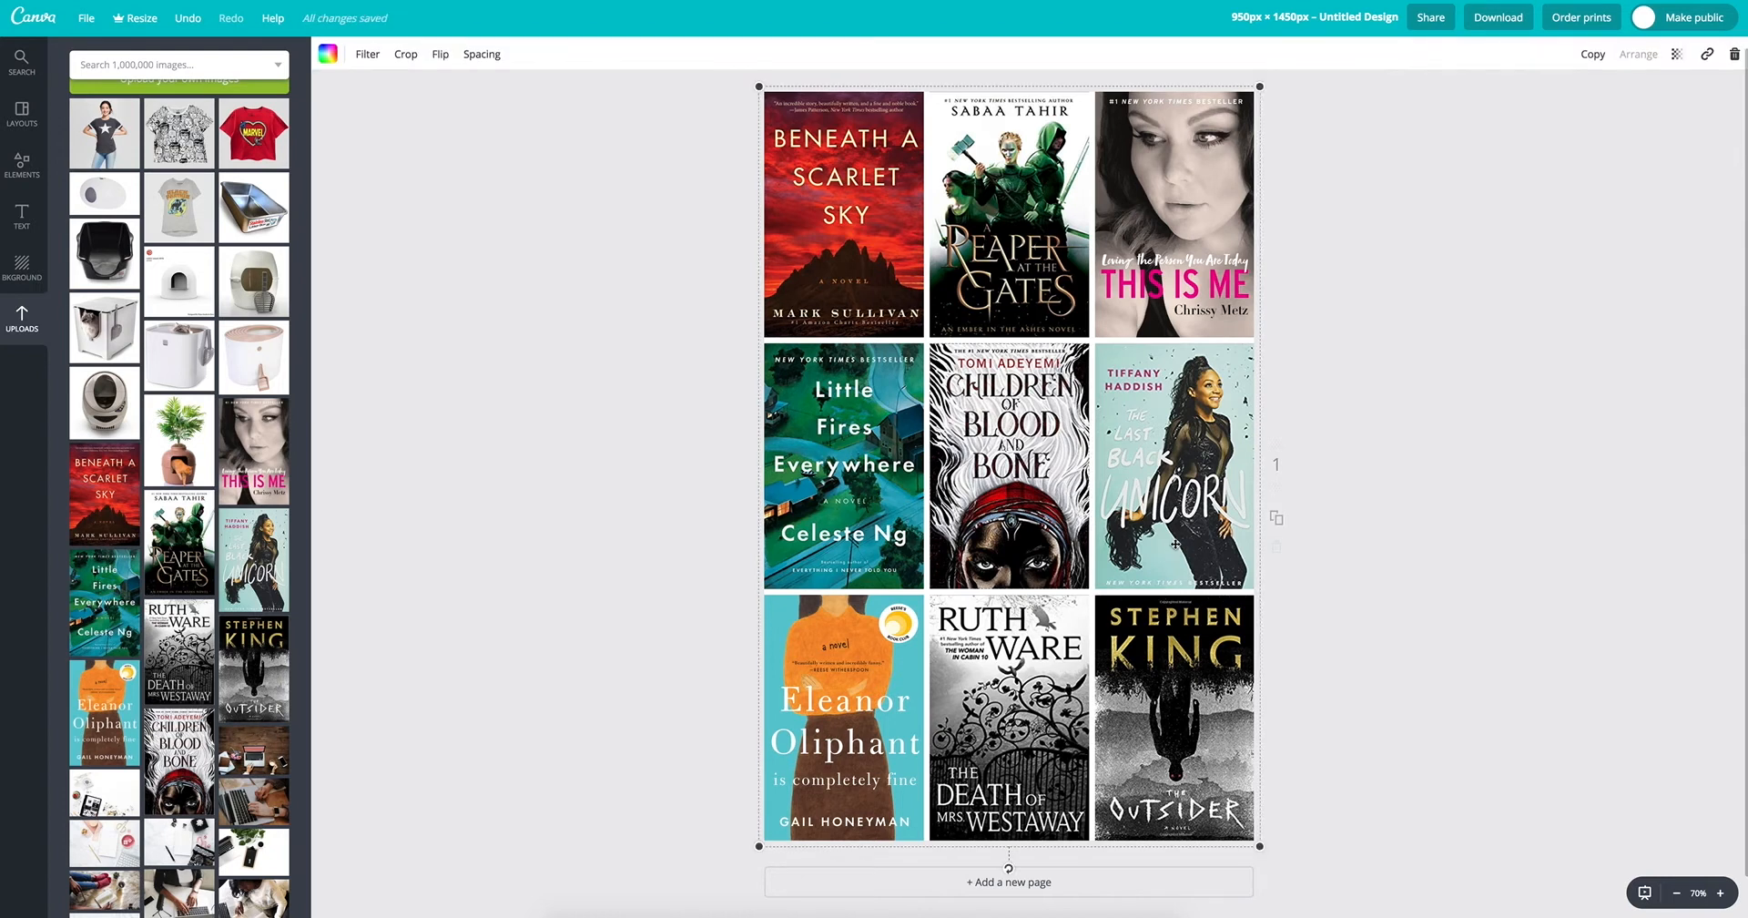
{"action": "left_click", "coordinate": [492, 56]}
{"action": "left_click_drag", "start_coordinate": [546, 103], "coordinate": [602, 104]}
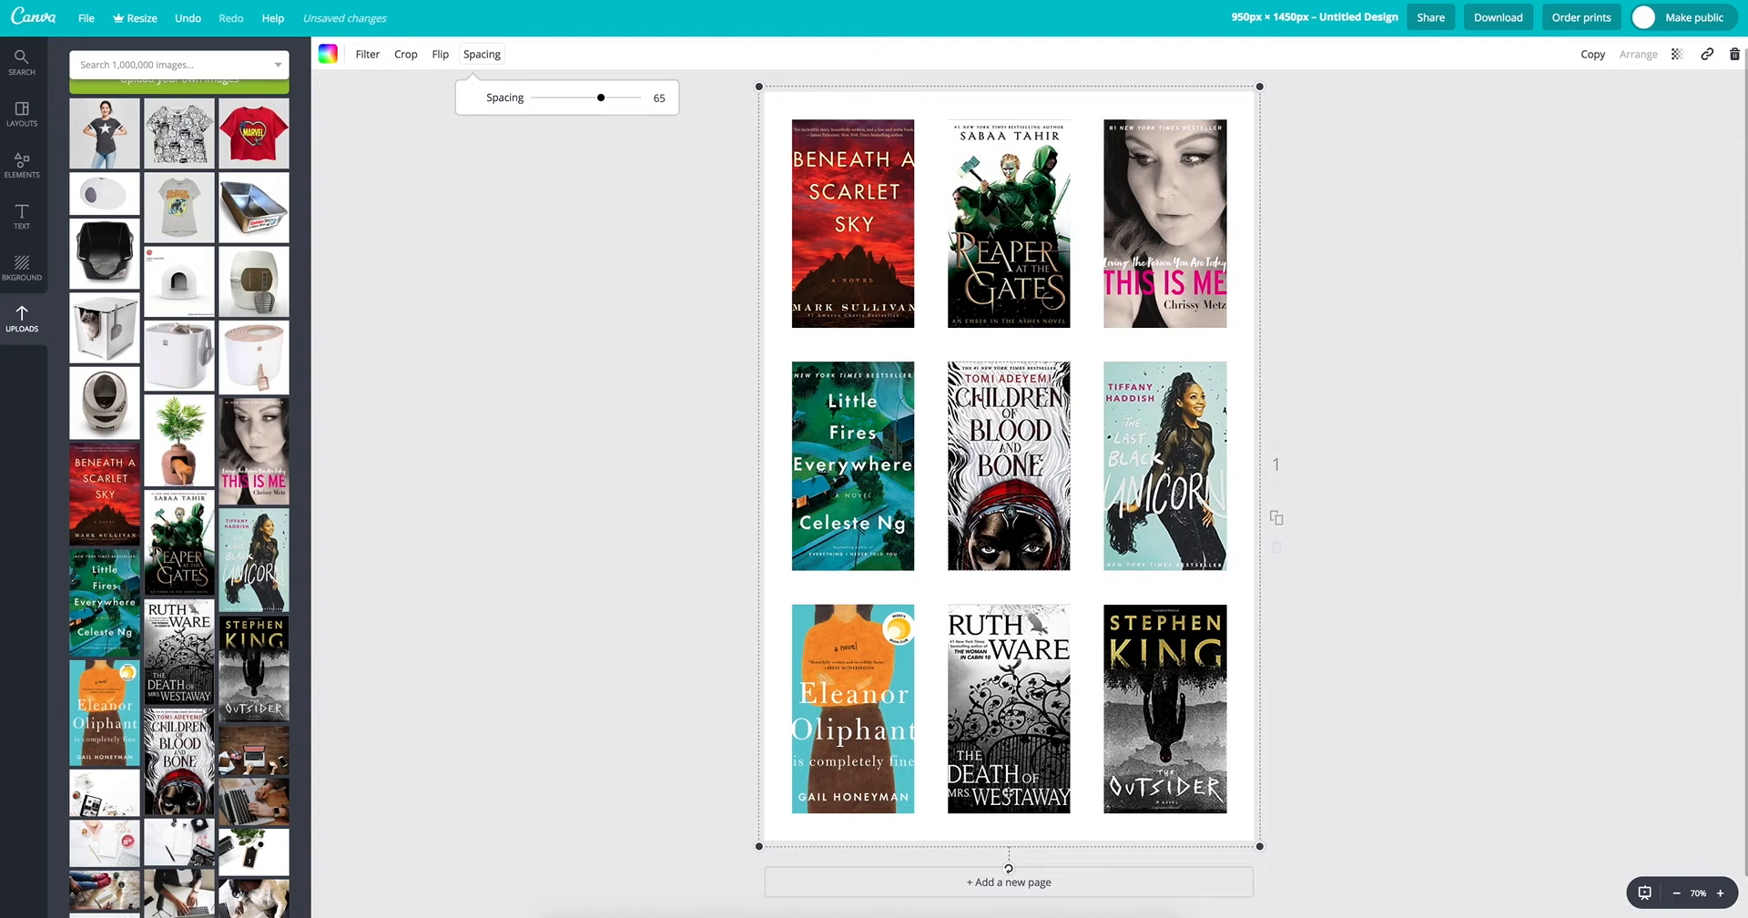
{"action": "left_click_drag", "start_coordinate": [601, 98], "coordinate": [620, 101]}
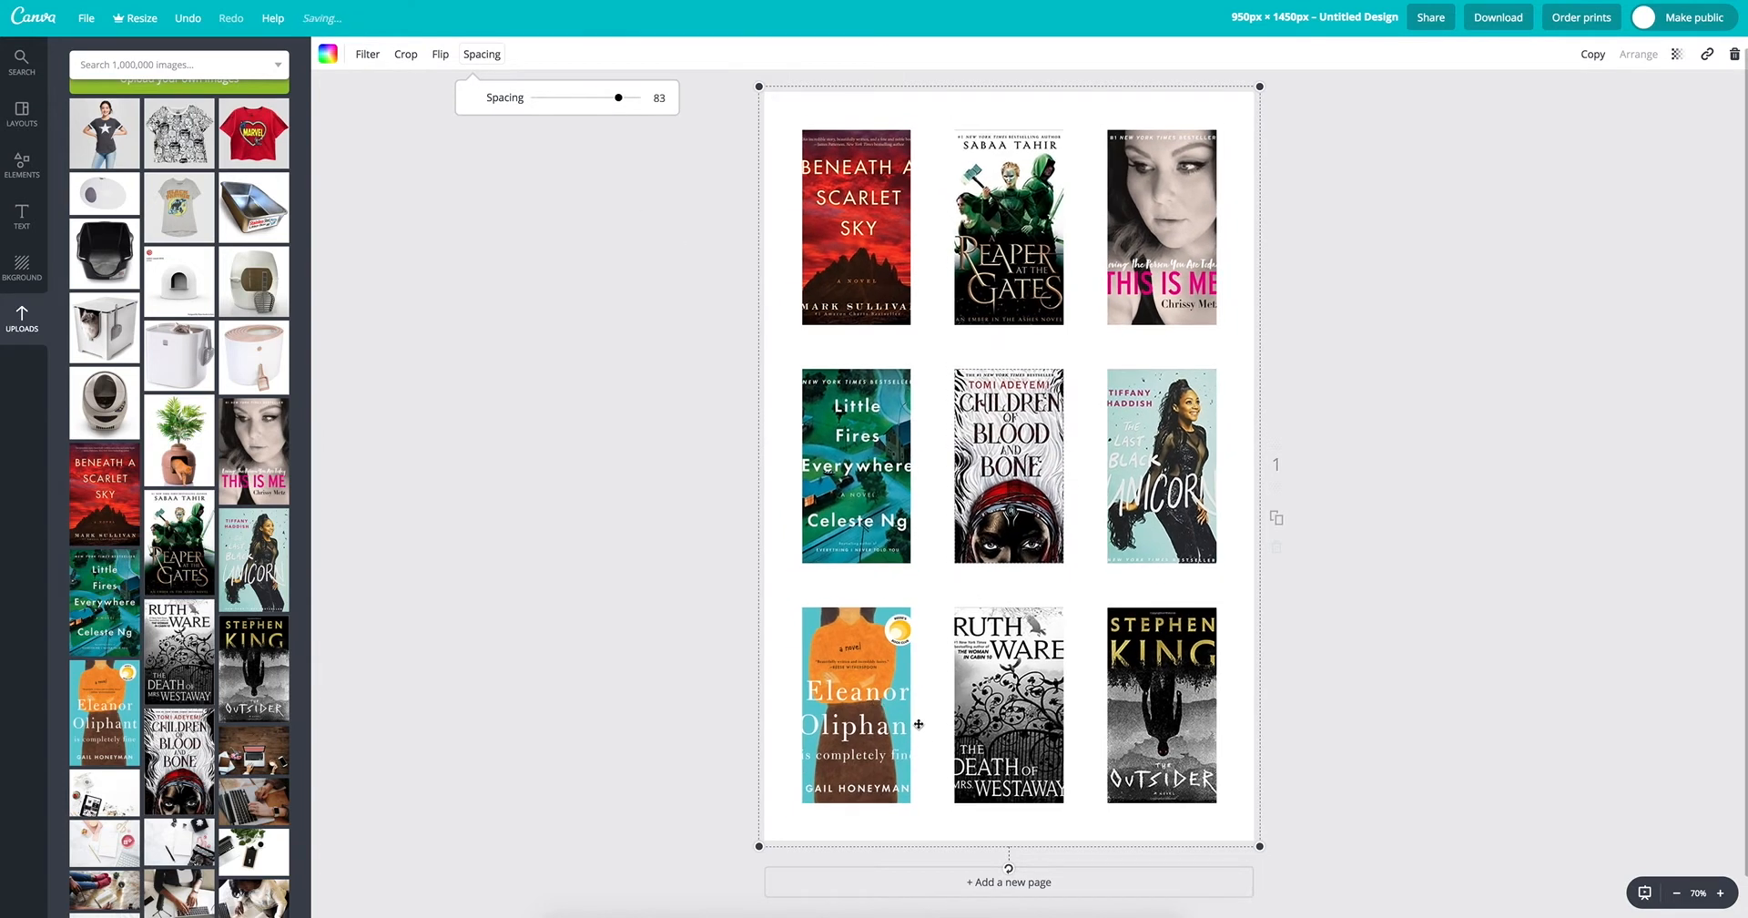
Step: Set the spacing between the book covers in the grid to 0 and deselect the grid
{"action": "left_click_drag", "start_coordinate": [617, 98], "coordinate": [517, 111]}
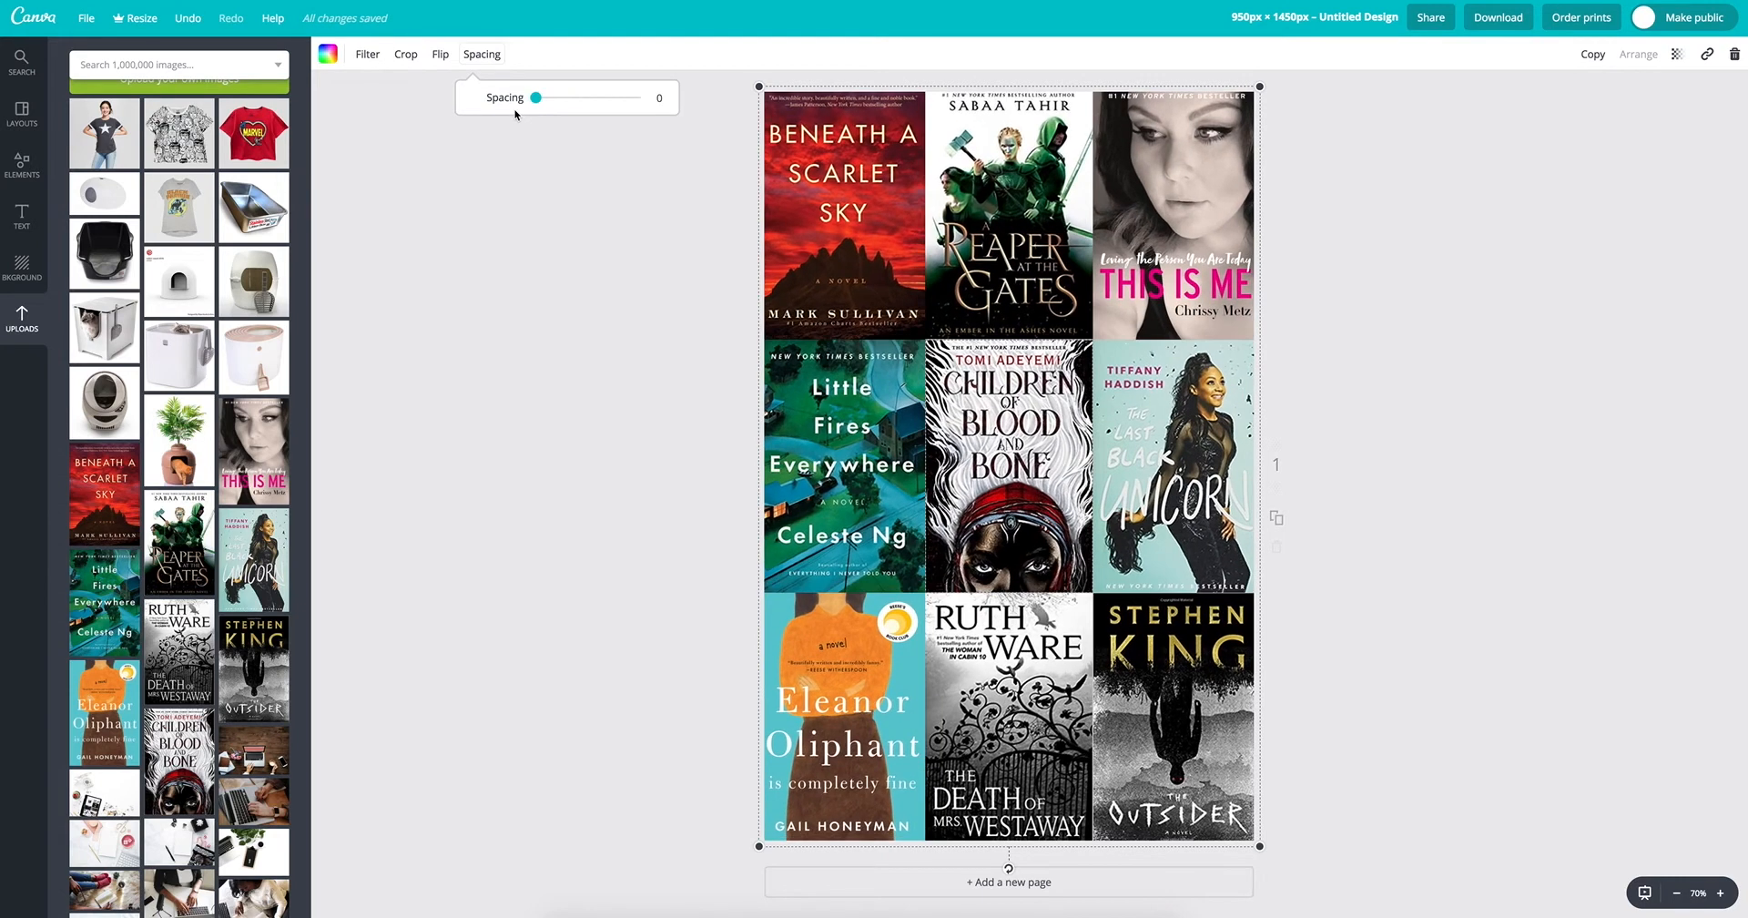
{"action": "left_click", "coordinate": [529, 328]}
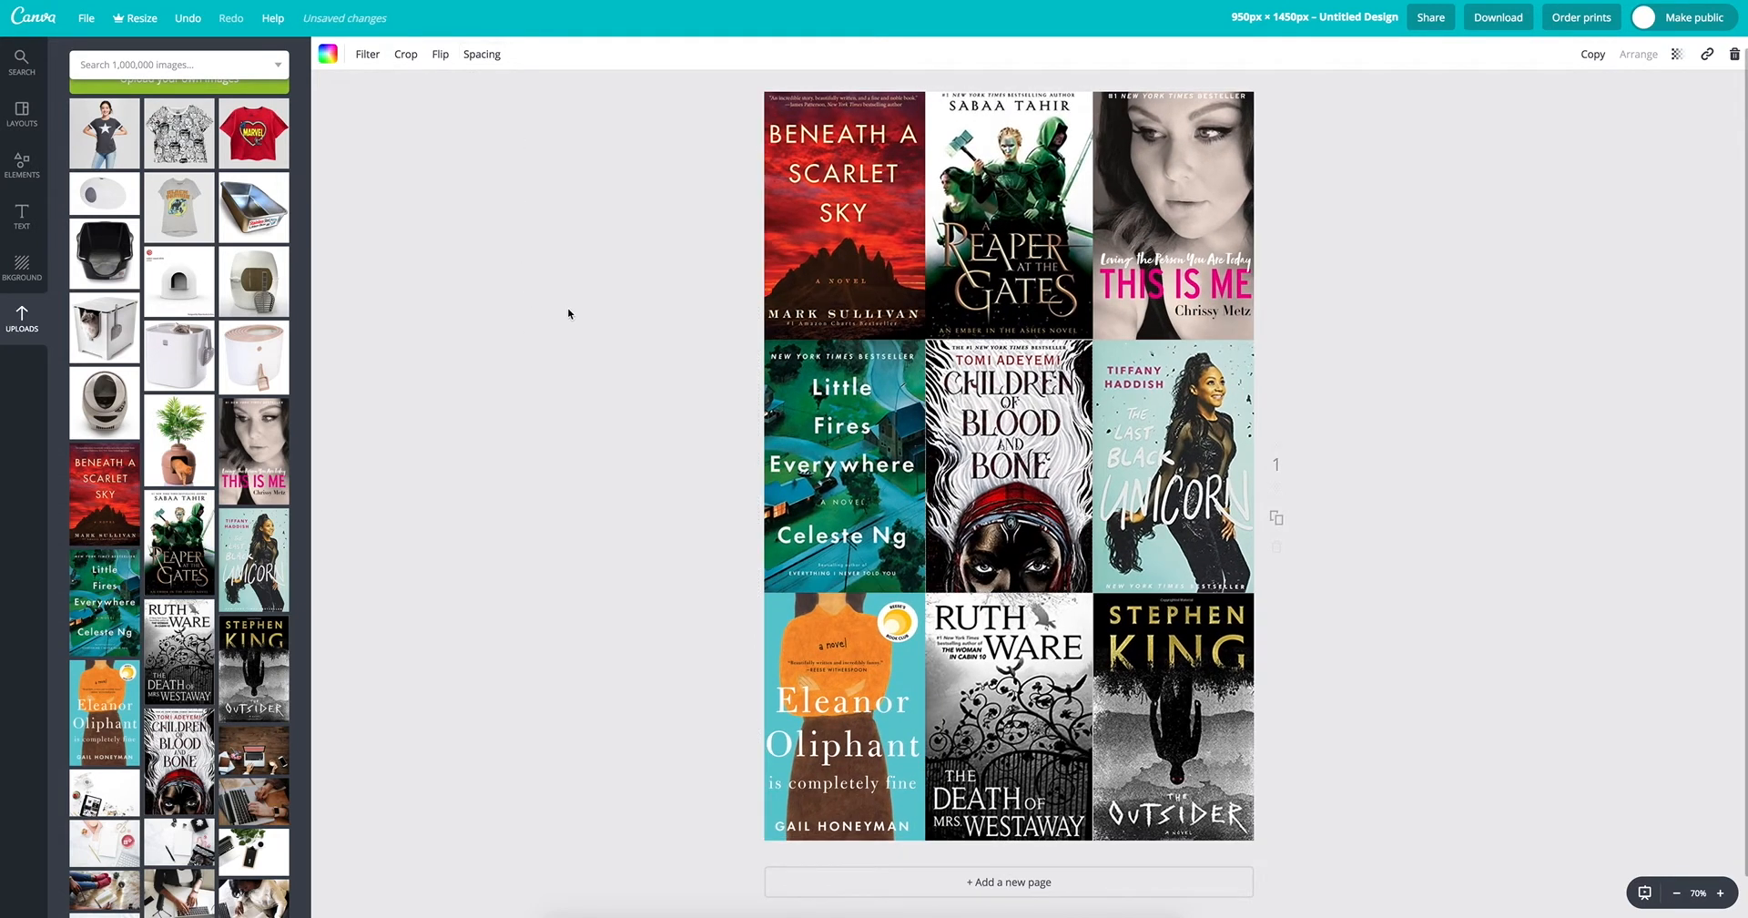
{"action": "left_click", "coordinate": [569, 315]}
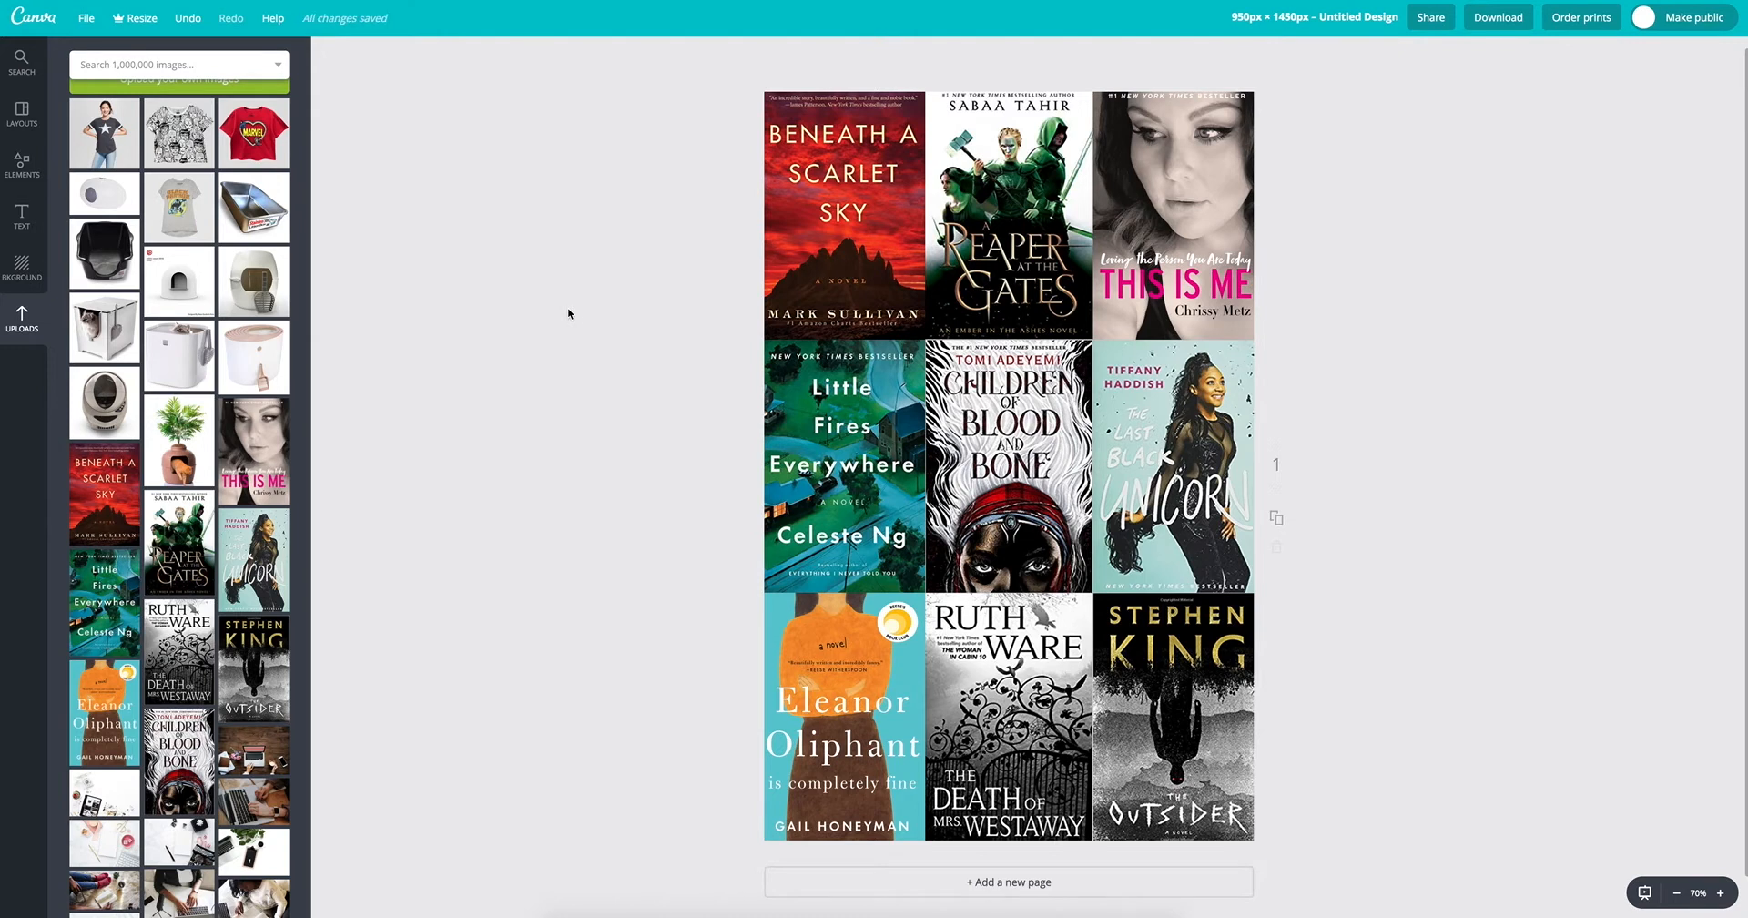
Step: Delete the entire book cover grid element from the page
{"action": "left_click", "coordinate": [831, 361]}
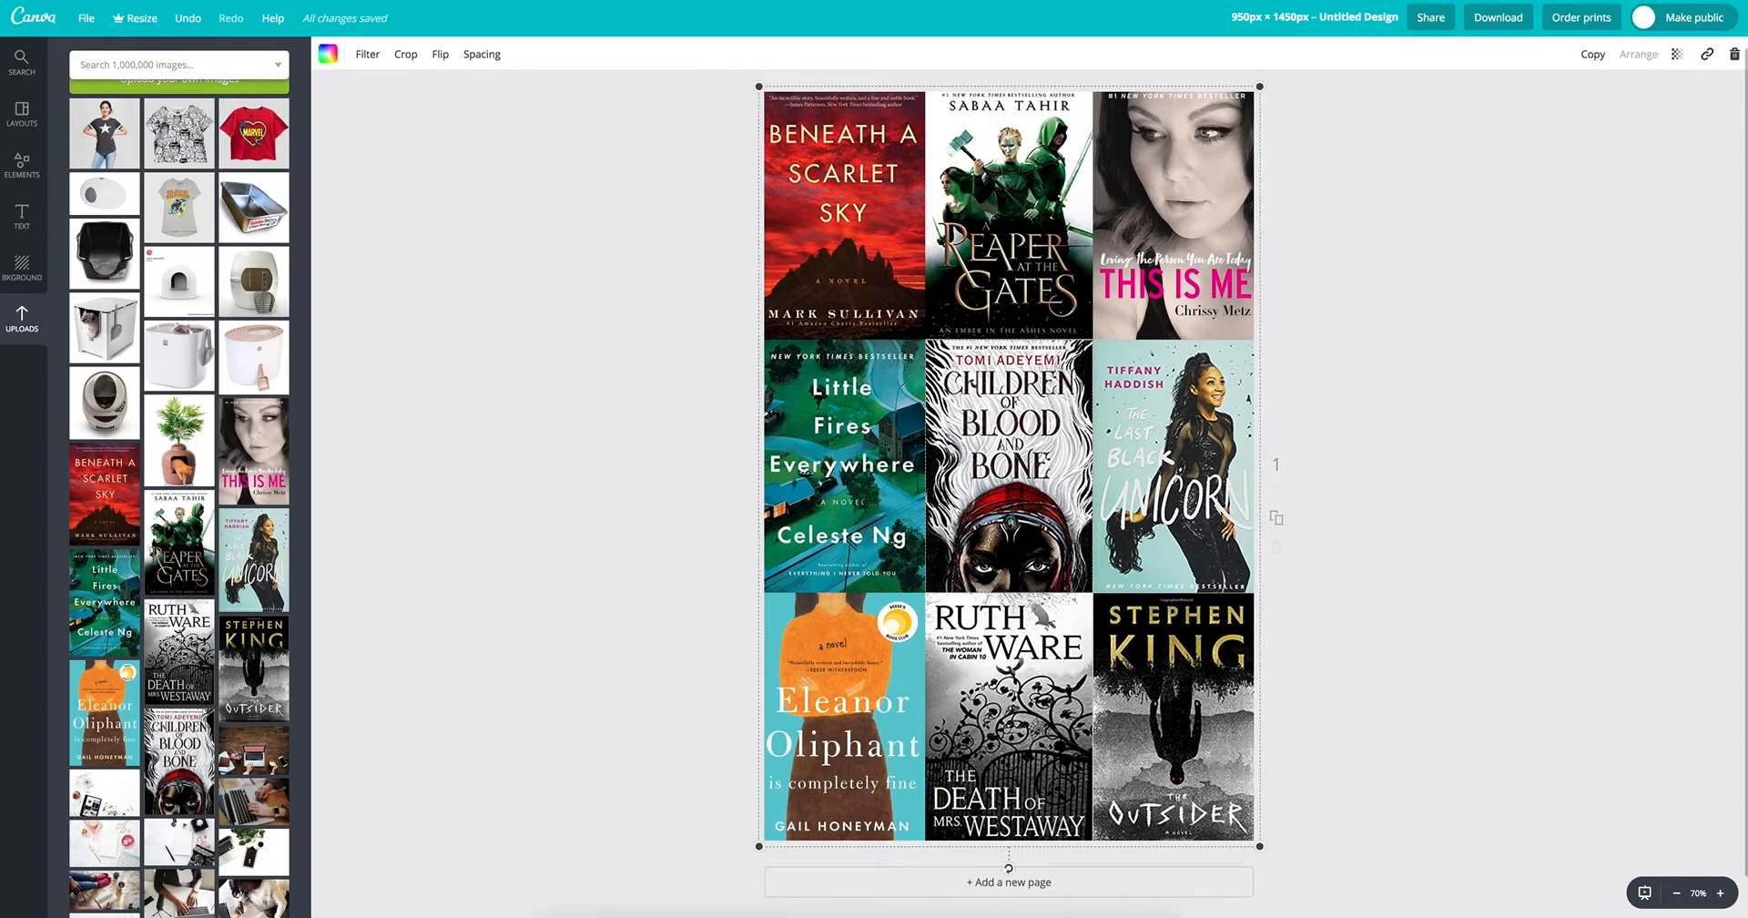
{"action": "left_click", "coordinate": [1734, 55]}
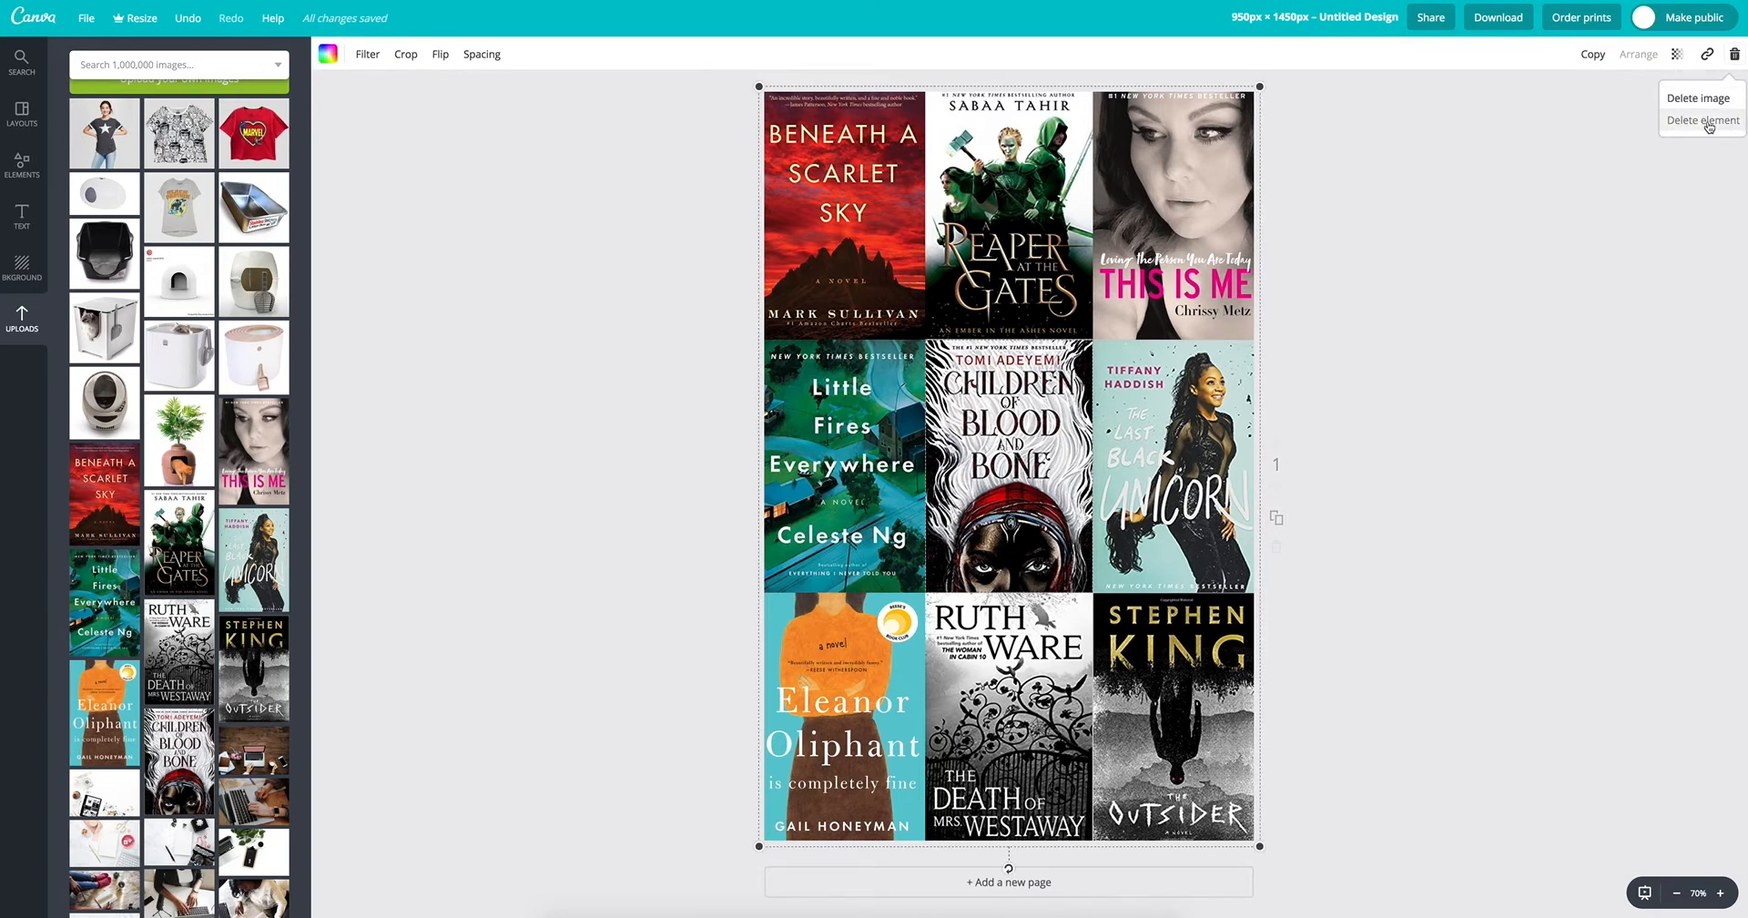
{"action": "left_click", "coordinate": [1703, 120]}
Step: Apply the six-image layout with one large image above a row of two and a row of three
{"action": "left_click", "coordinate": [25, 125]}
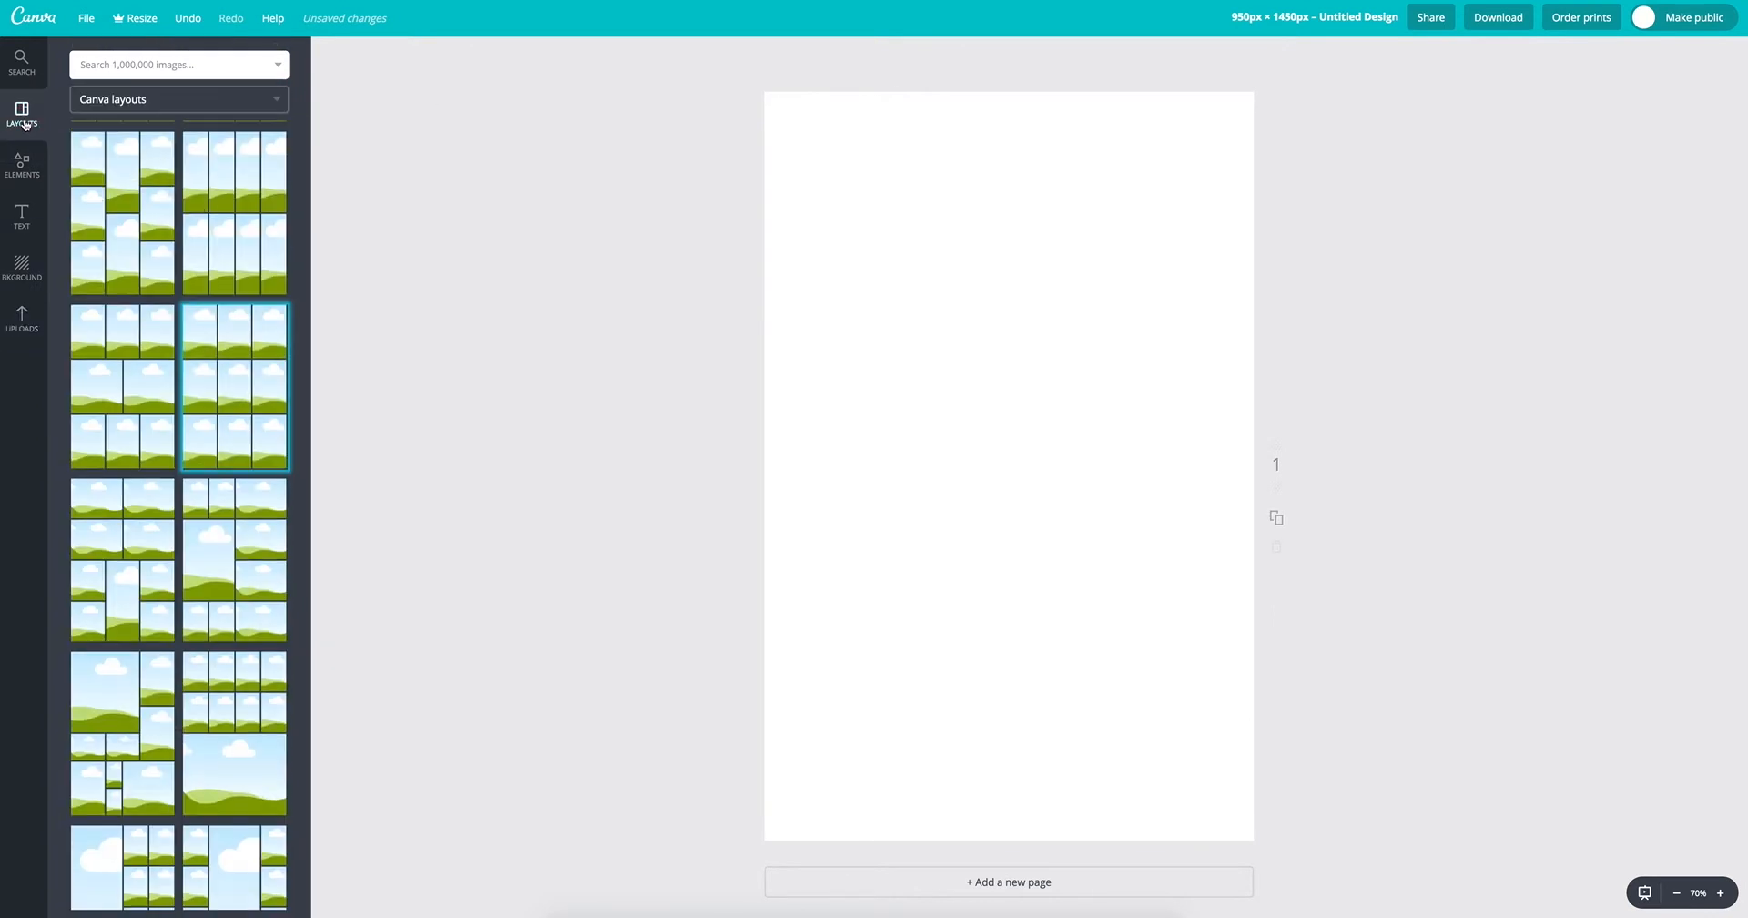
{"action": "scroll", "coordinate": [237, 213], "scroll_direction": "down", "scroll_amount": 6}
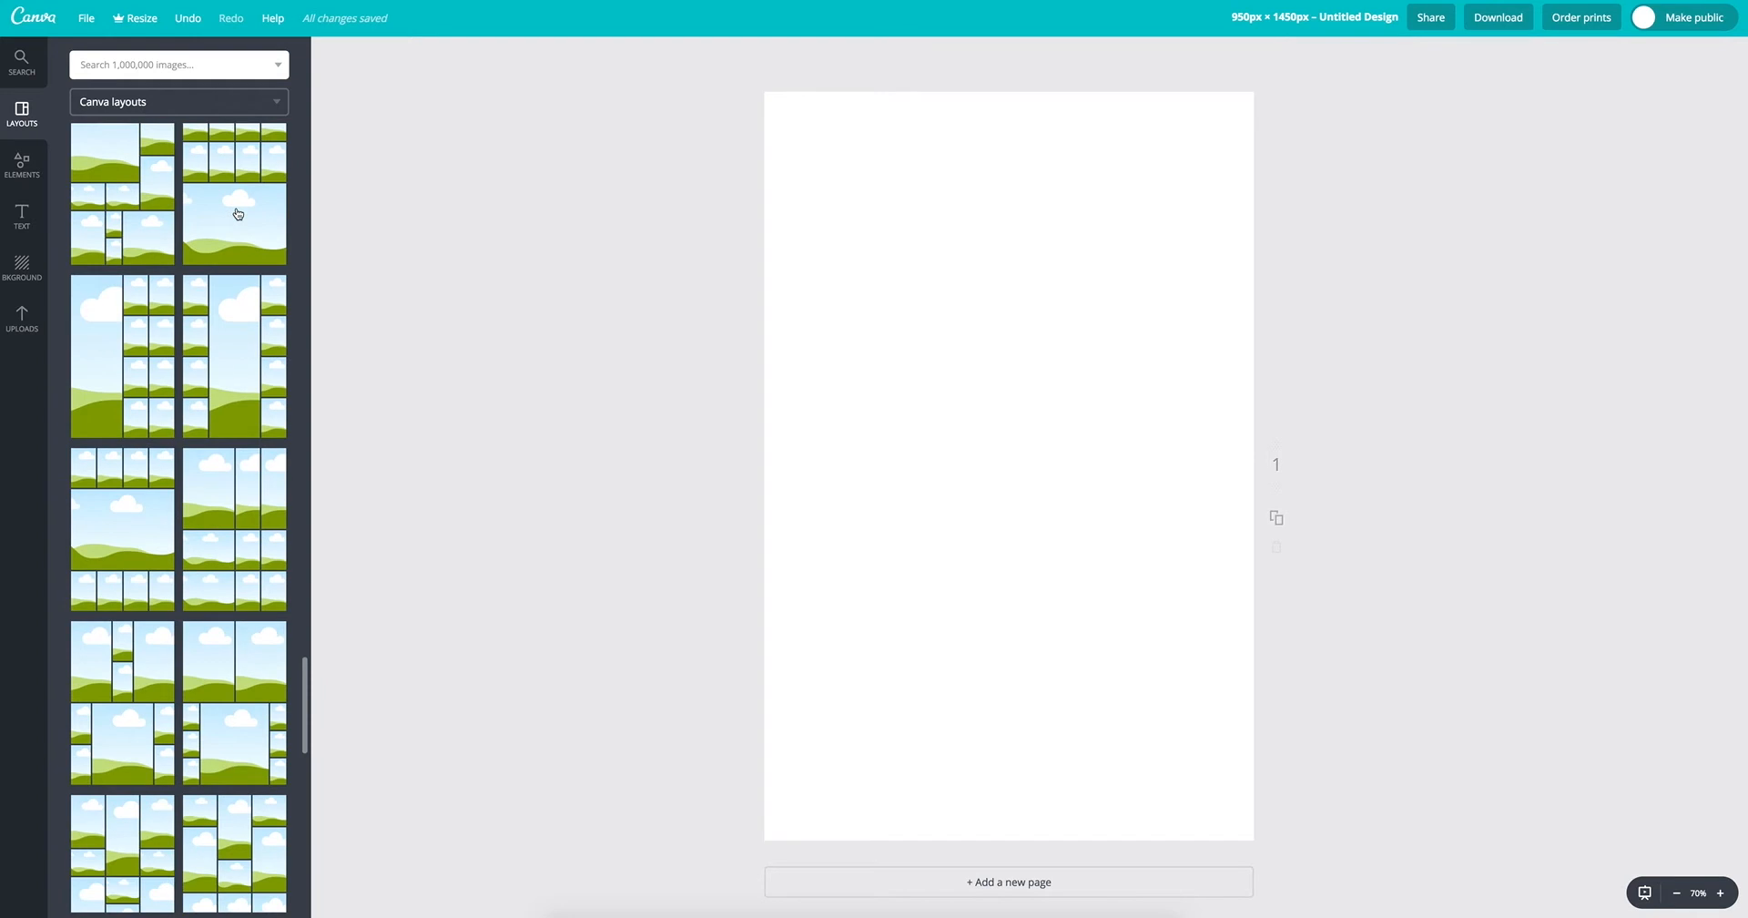
{"action": "scroll", "coordinate": [237, 213], "scroll_direction": "up", "scroll_amount": 10}
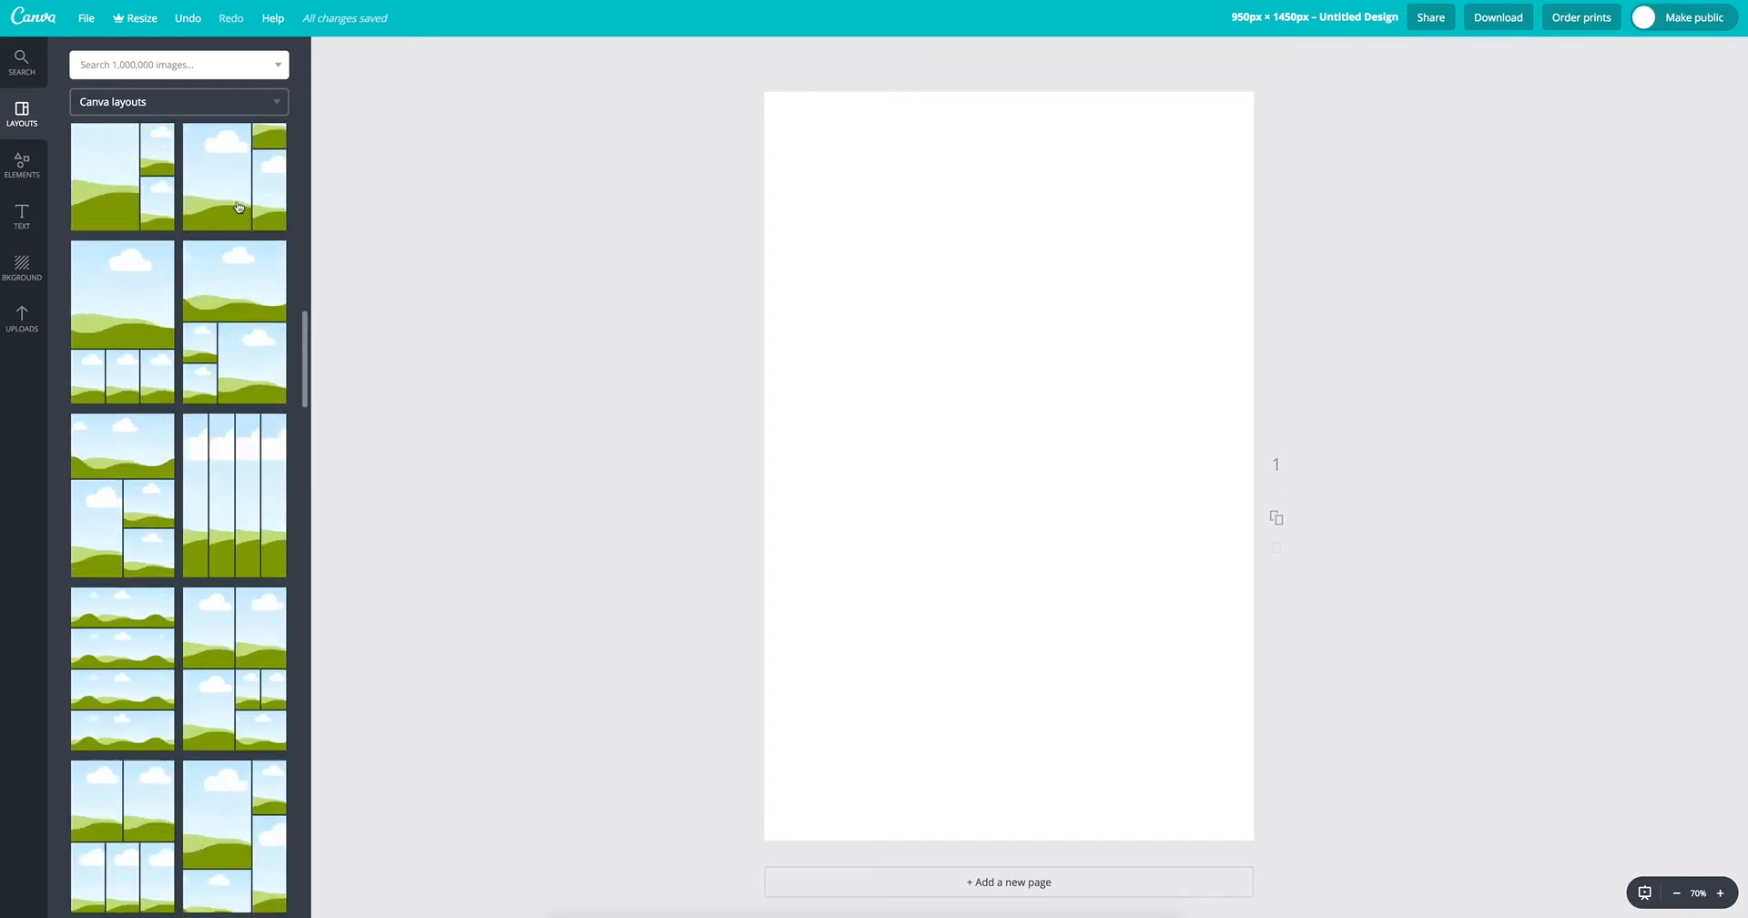
{"action": "scroll", "coordinate": [238, 206], "scroll_direction": "up", "scroll_amount": 2}
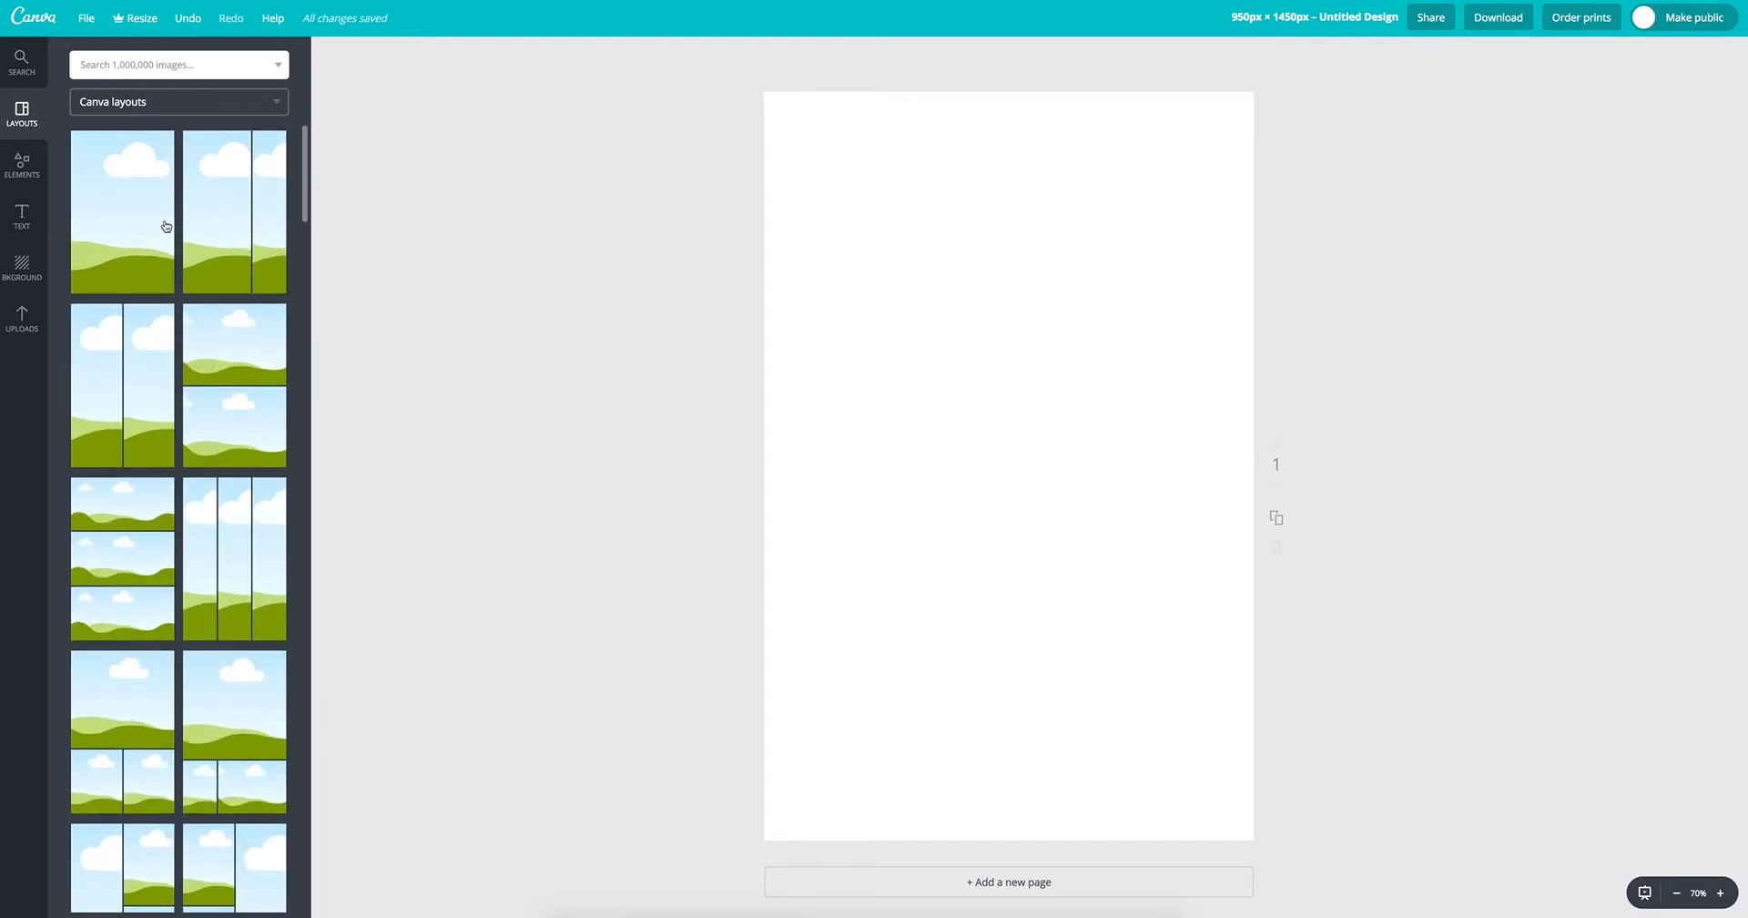
{"action": "scroll", "coordinate": [166, 226], "scroll_direction": "down", "scroll_amount": 5}
{"action": "scroll", "coordinate": [179, 219], "scroll_direction": "down", "scroll_amount": 2}
{"action": "scroll", "coordinate": [220, 224], "scroll_direction": "down", "scroll_amount": 3}
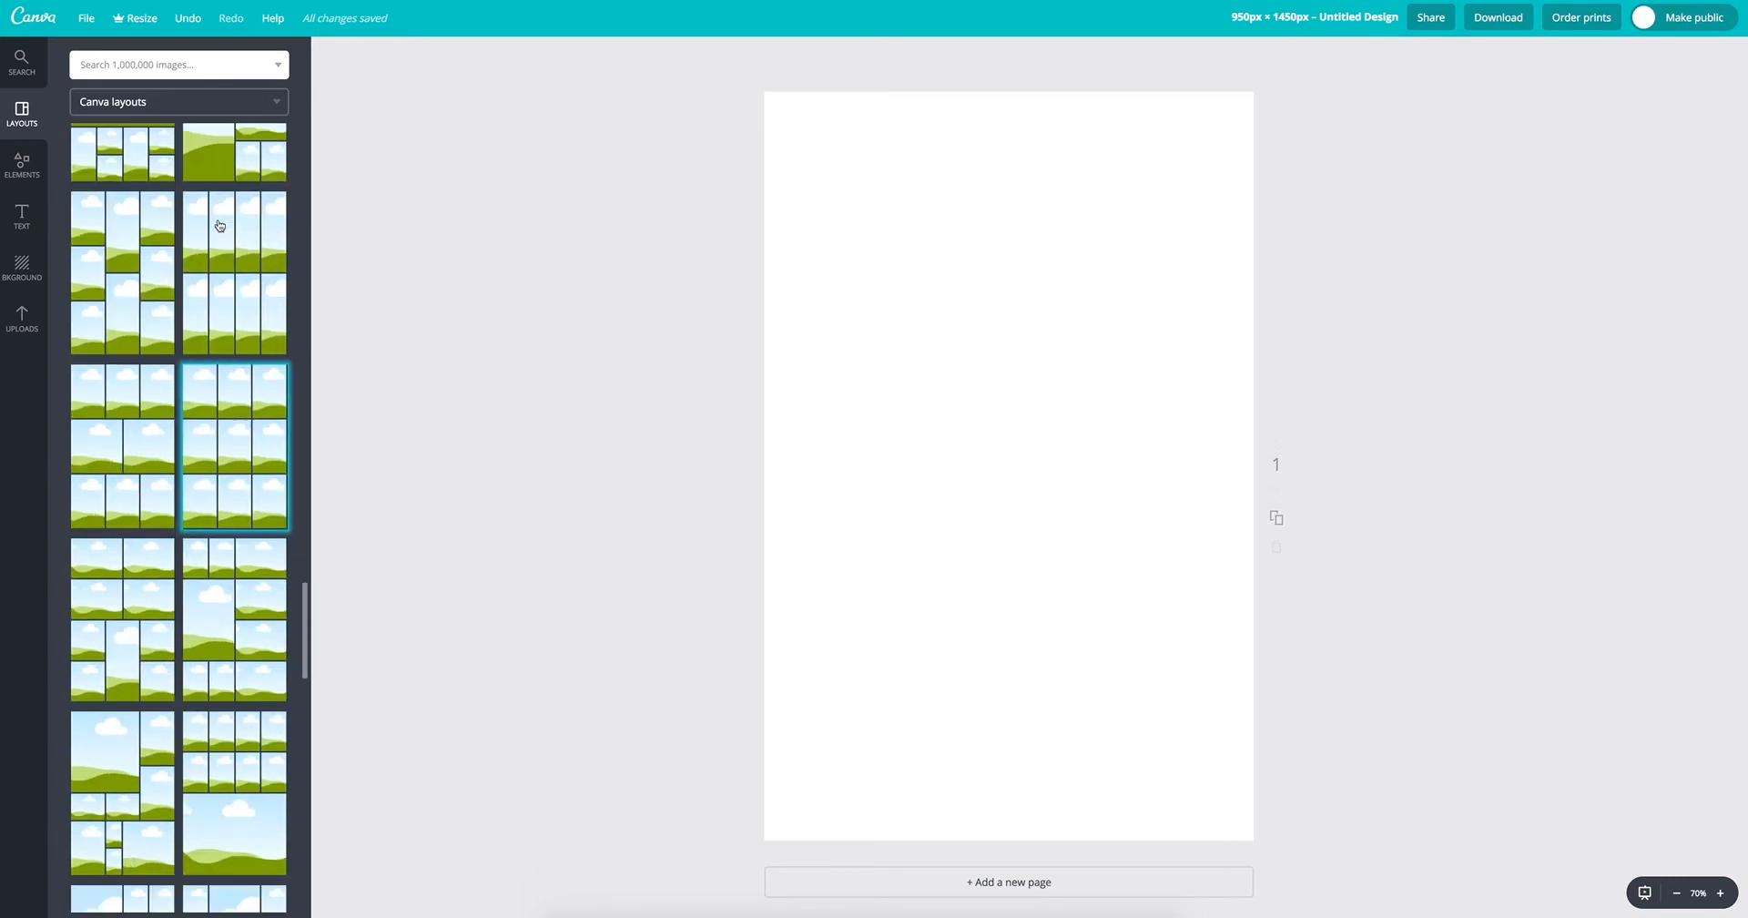
{"action": "scroll", "coordinate": [219, 225], "scroll_direction": "up", "scroll_amount": 4}
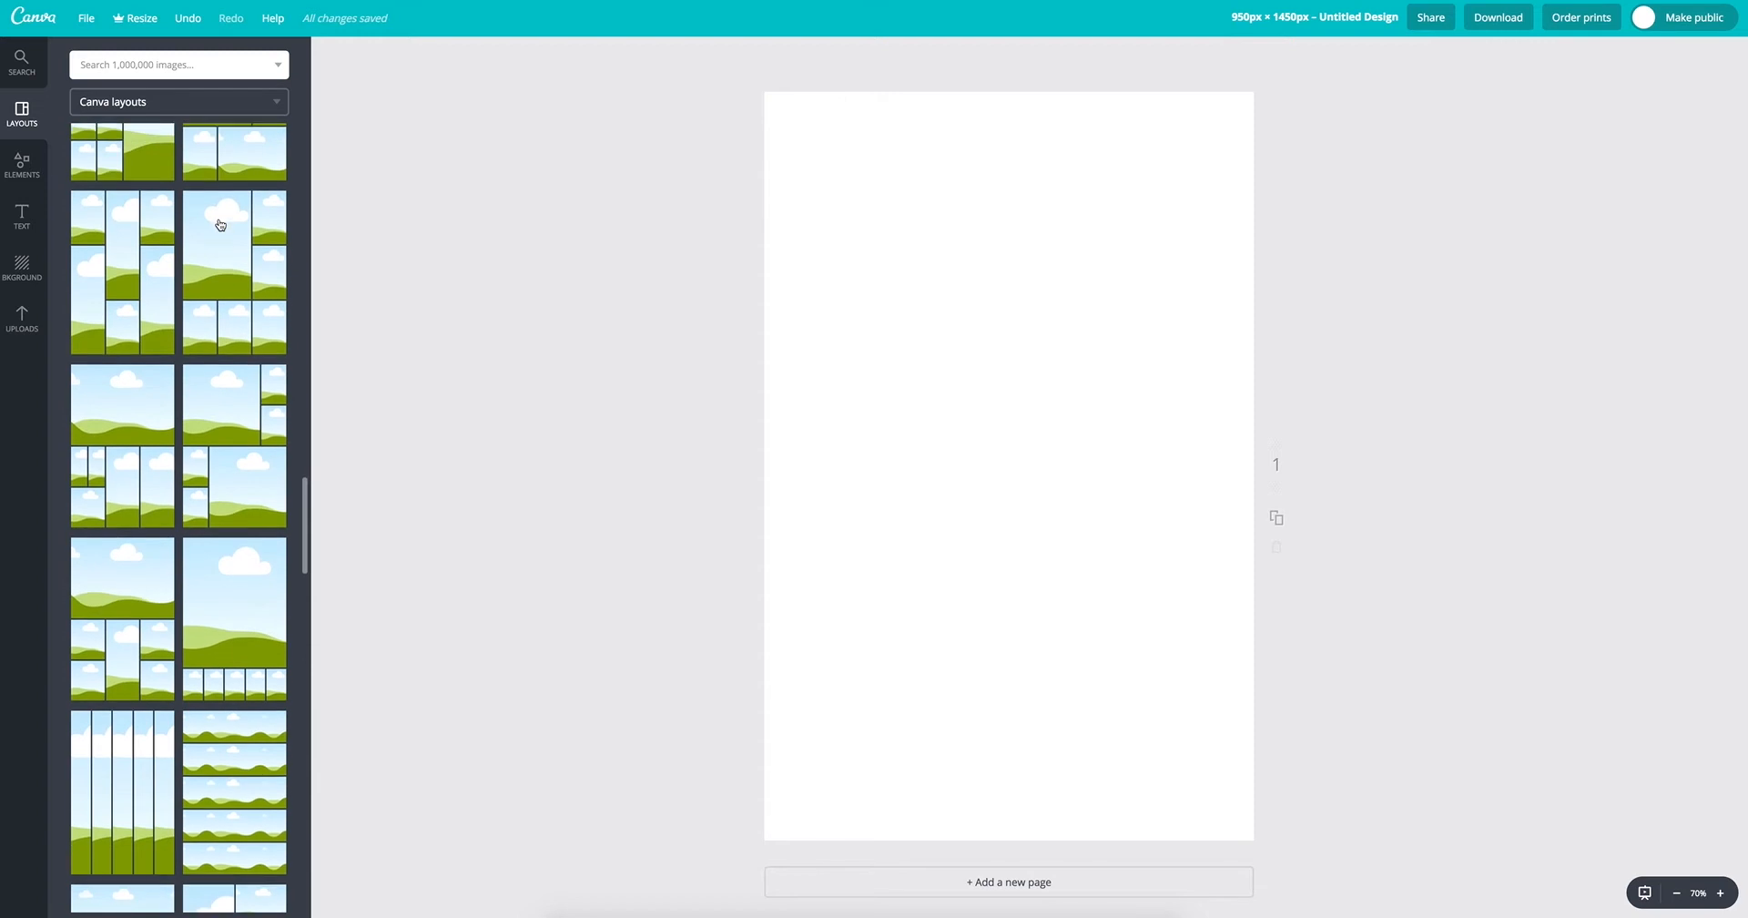
{"action": "scroll", "coordinate": [219, 225], "scroll_direction": "up", "scroll_amount": 3}
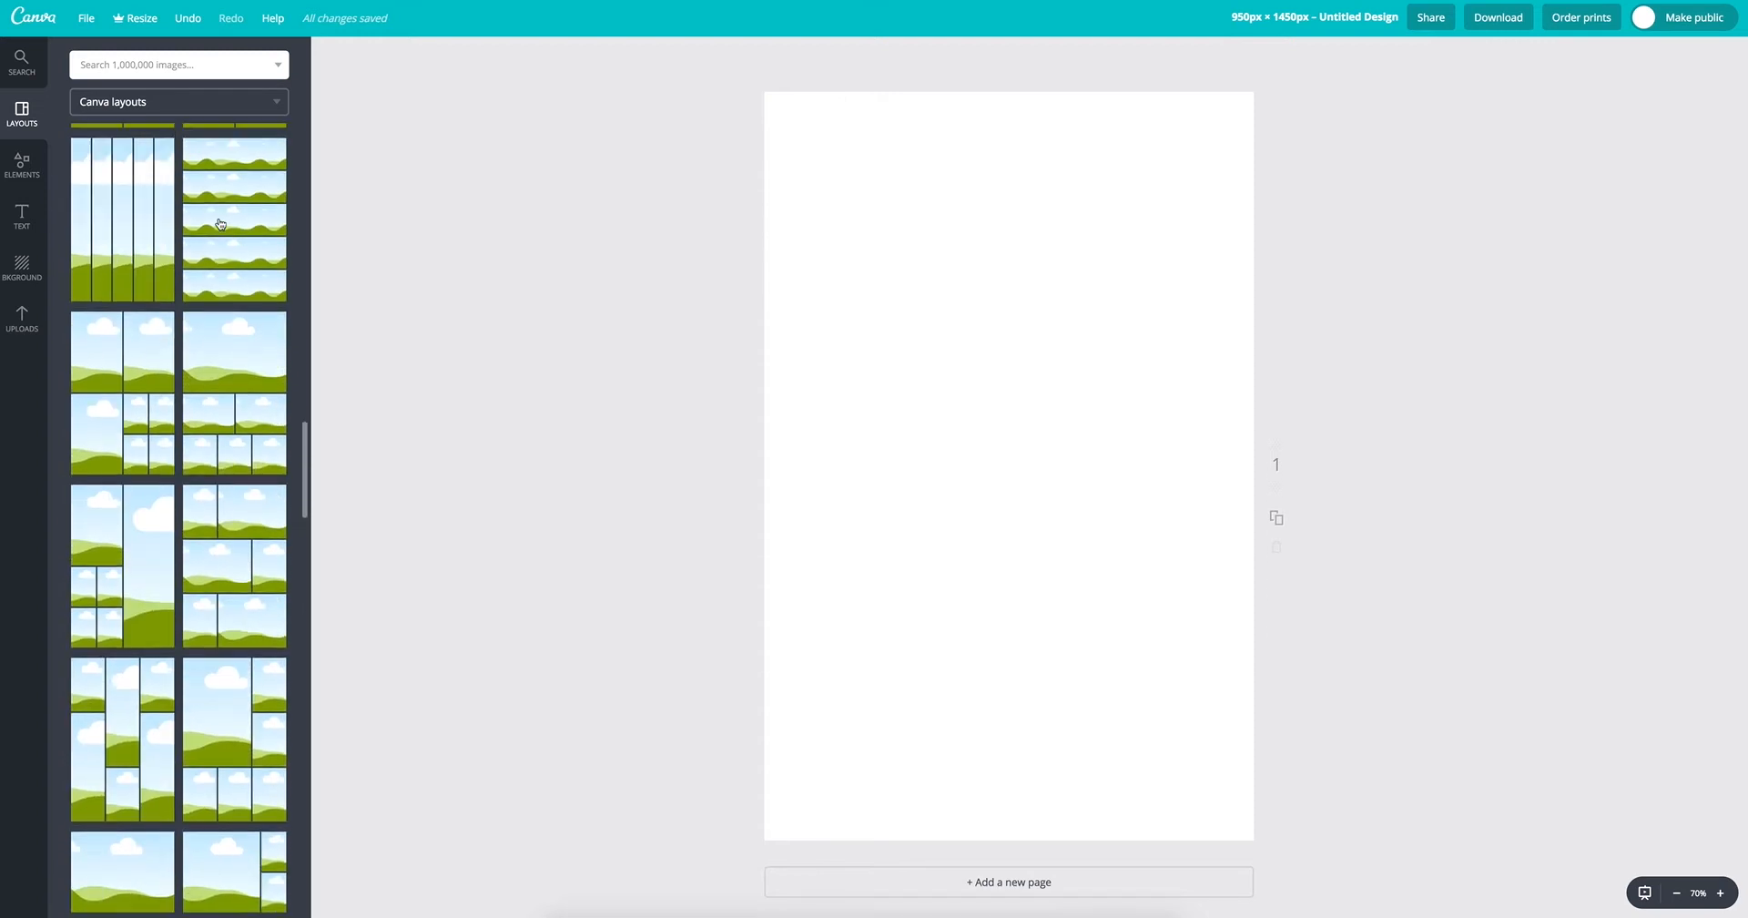
{"action": "scroll", "coordinate": [219, 241], "scroll_direction": "down", "scroll_amount": 2}
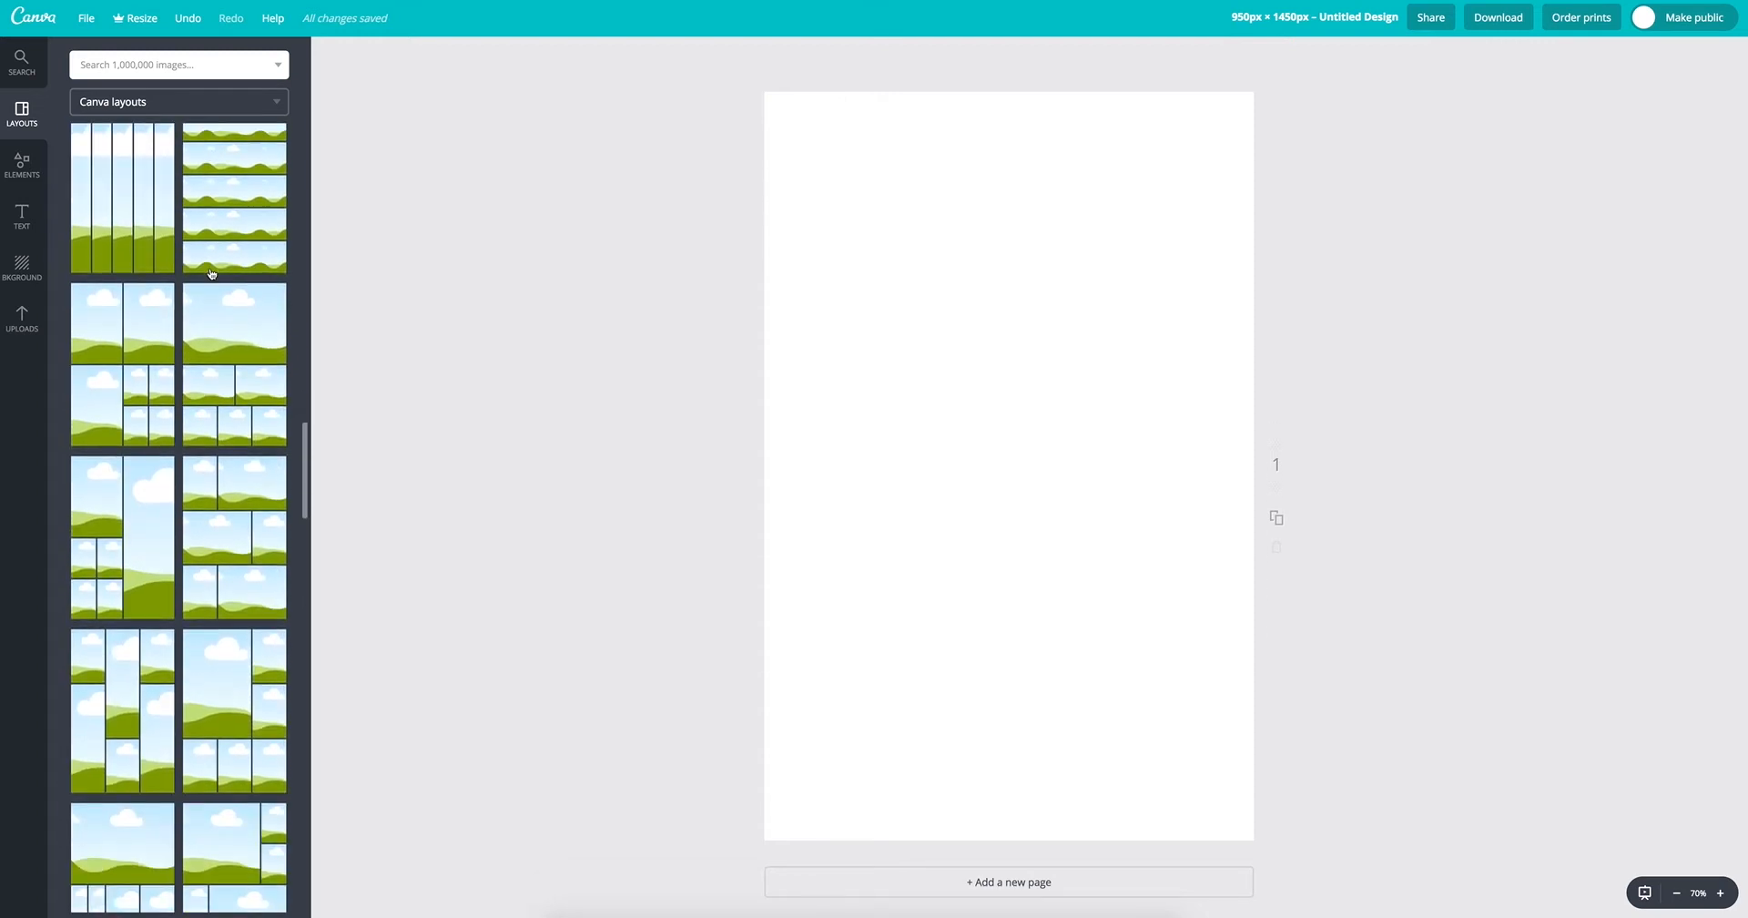
{"action": "scroll", "coordinate": [236, 292], "scroll_direction": "up", "scroll_amount": 3}
{"action": "scroll", "coordinate": [236, 292], "scroll_direction": "up", "scroll_amount": 3}
{"action": "scroll", "coordinate": [236, 292], "scroll_direction": "down", "scroll_amount": 5}
{"action": "left_click", "coordinate": [239, 345]}
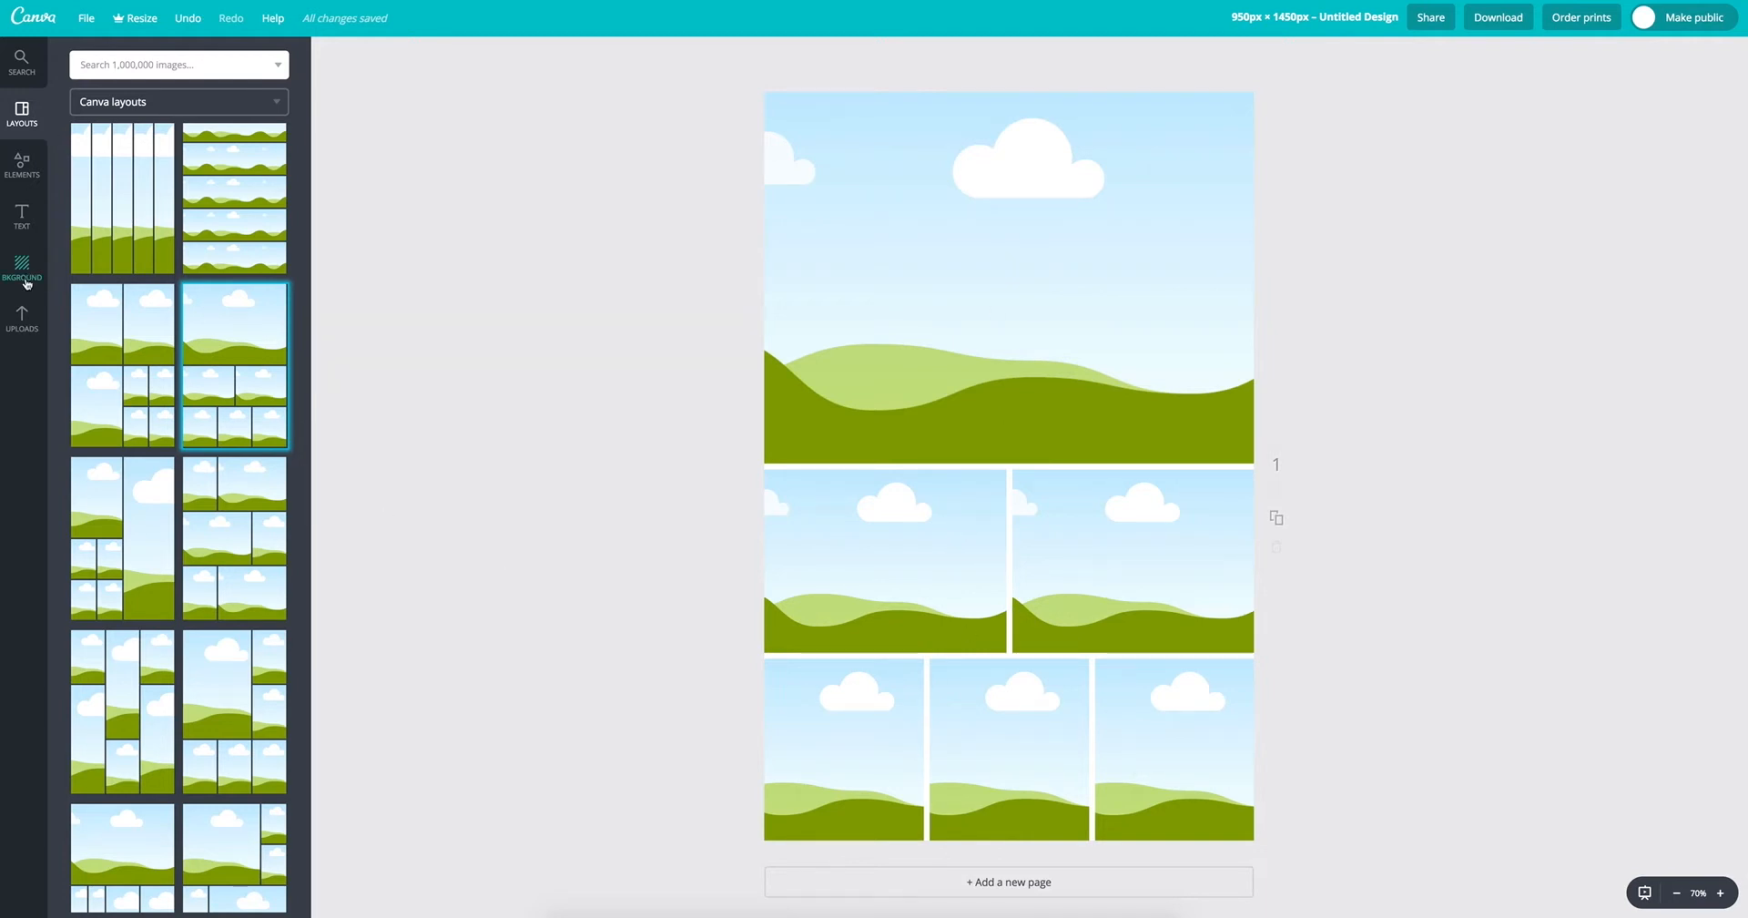
Step: Fill the large frame with the dome-shaped litter box and the middle row with the boxy white litter box and the top-entry box with scoop
{"action": "left_click", "coordinate": [22, 319]}
{"action": "scroll", "coordinate": [215, 294], "scroll_direction": "down", "scroll_amount": 1}
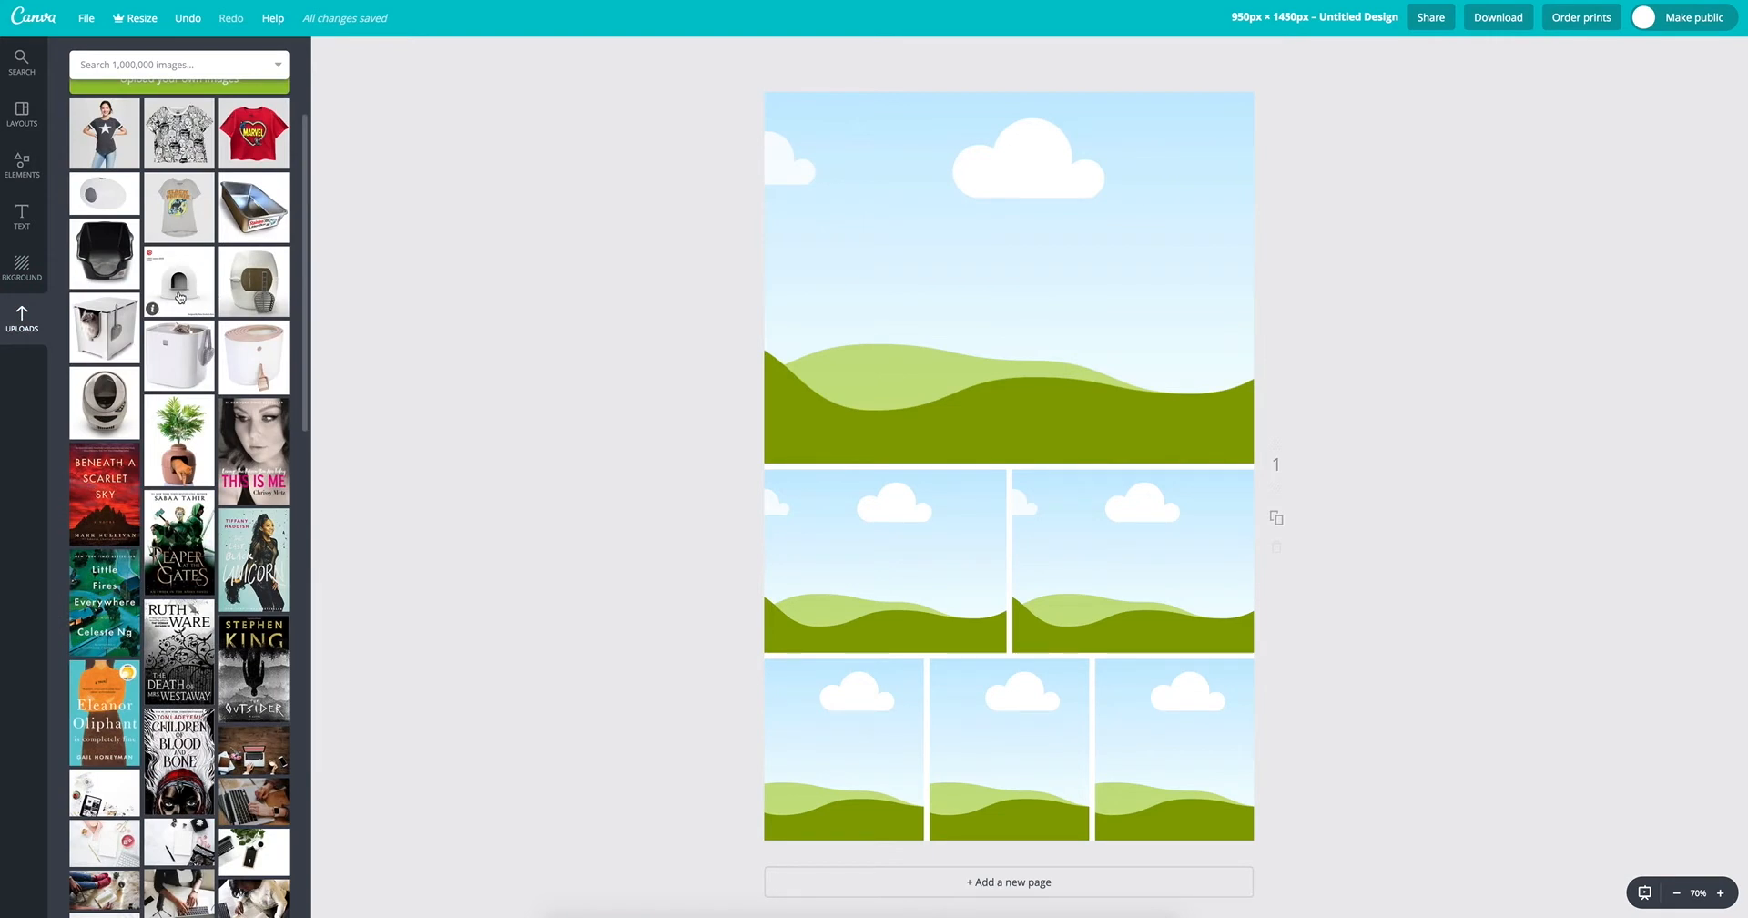
{"action": "left_click_drag", "start_coordinate": [179, 297], "coordinate": [827, 331]}
{"action": "left_click_drag", "start_coordinate": [80, 353], "coordinate": [847, 556]}
{"action": "left_click_drag", "start_coordinate": [168, 355], "coordinate": [1133, 560]}
Step: Fill the layout's bottom row with the pink-lidded round litter box, the planter litter box and the egg-shaped litter box
{"action": "left_click_drag", "start_coordinate": [253, 355], "coordinate": [837, 783]}
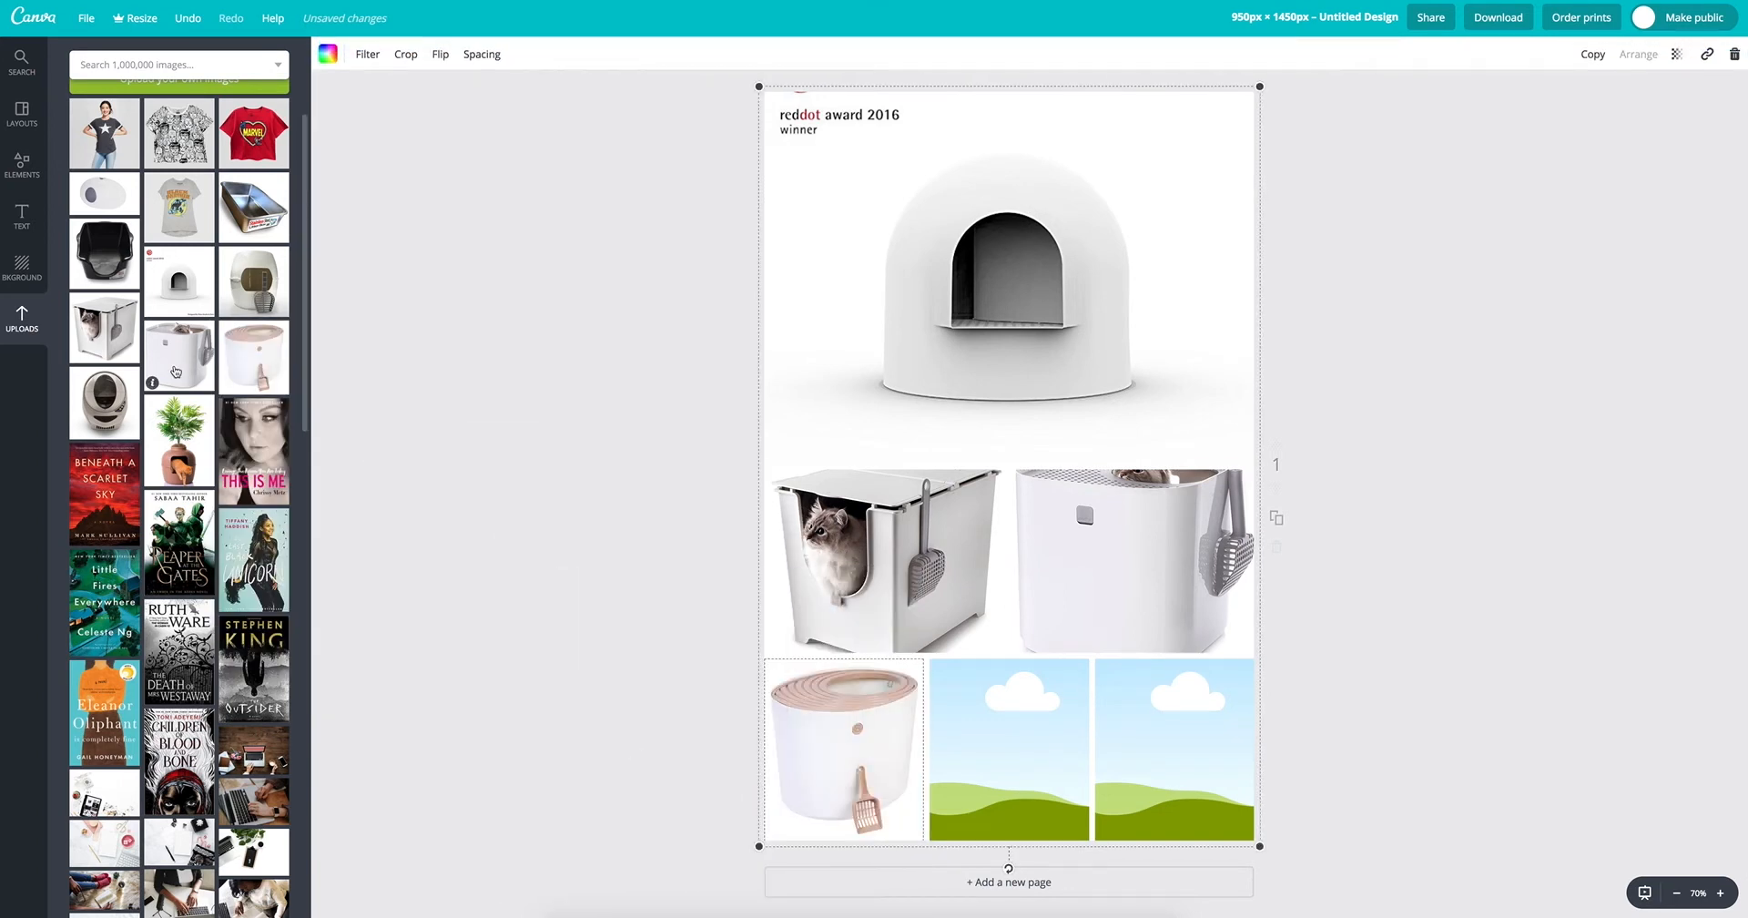
{"action": "left_click_drag", "start_coordinate": [164, 438], "coordinate": [1008, 746]}
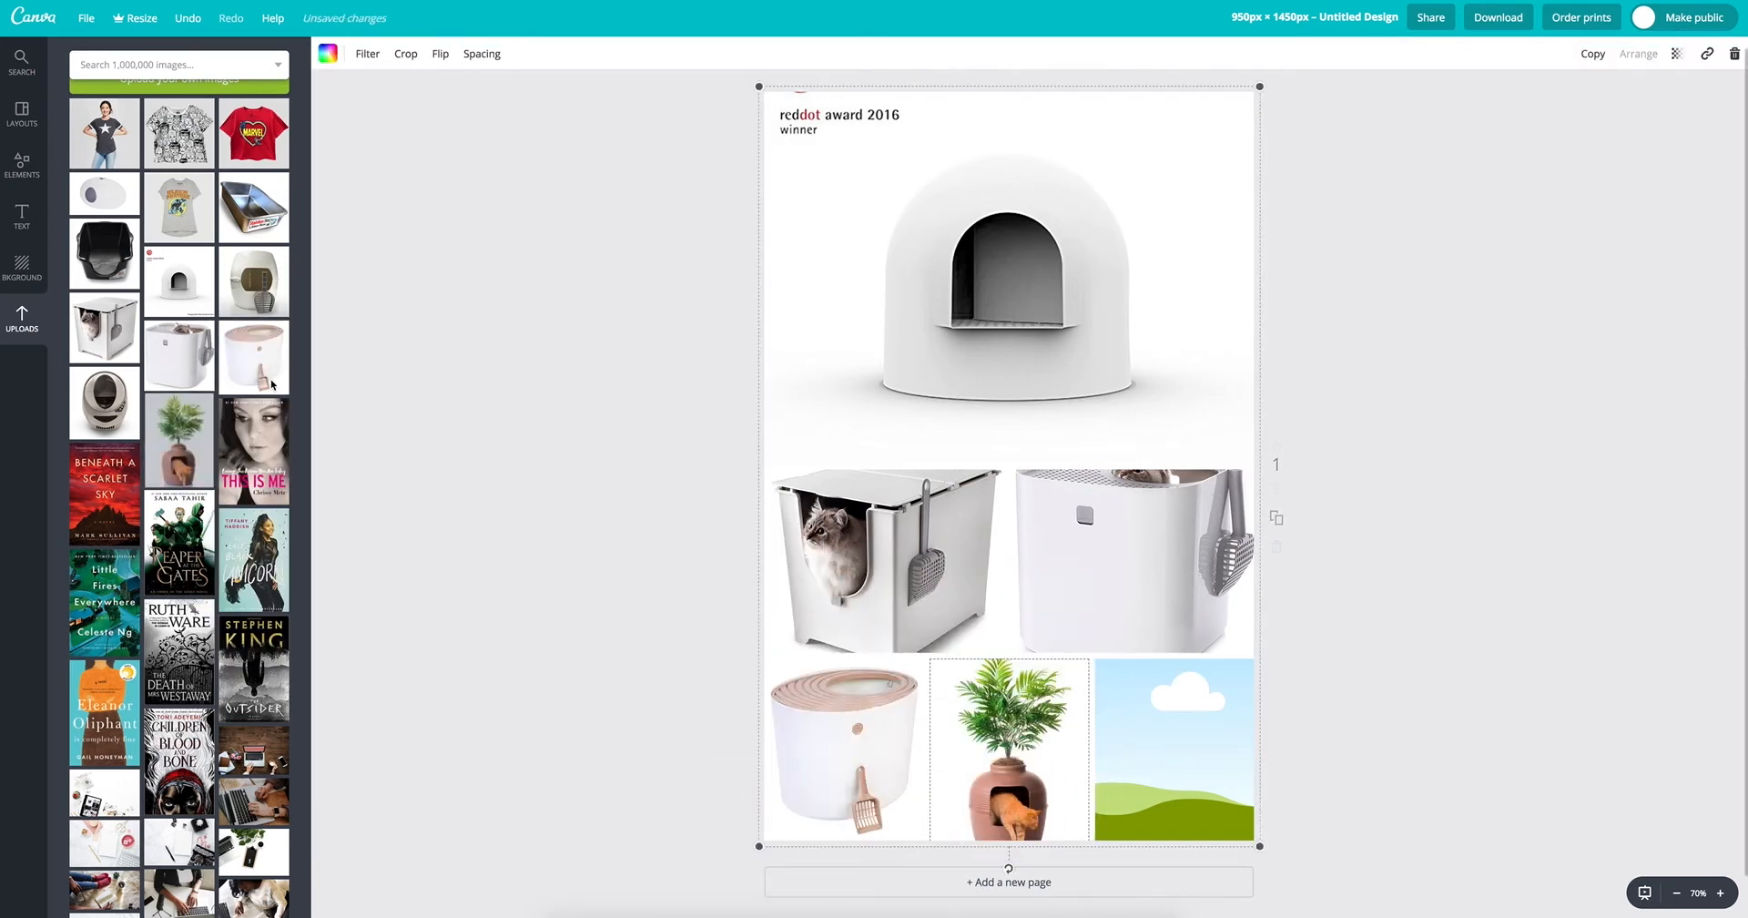
{"action": "left_click_drag", "start_coordinate": [108, 409], "coordinate": [1184, 742]}
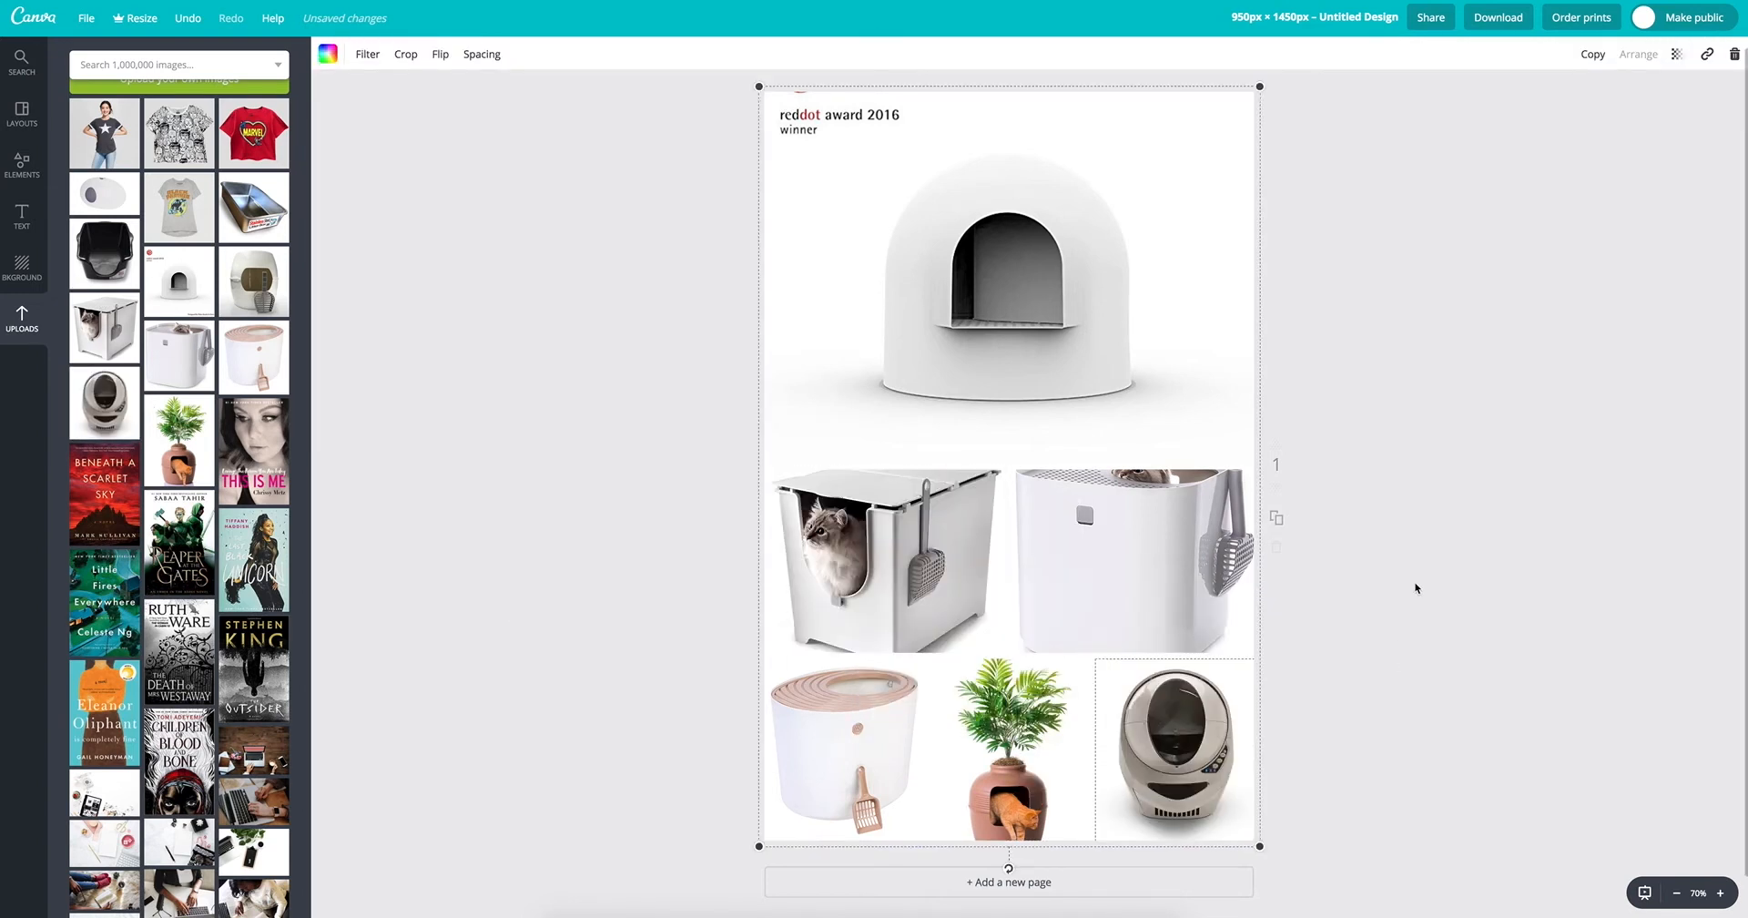
Step: Shift the top-entry litter box image down within its frame to show more of the cat, and deselect the grid
{"action": "double_click", "coordinate": [1168, 560]}
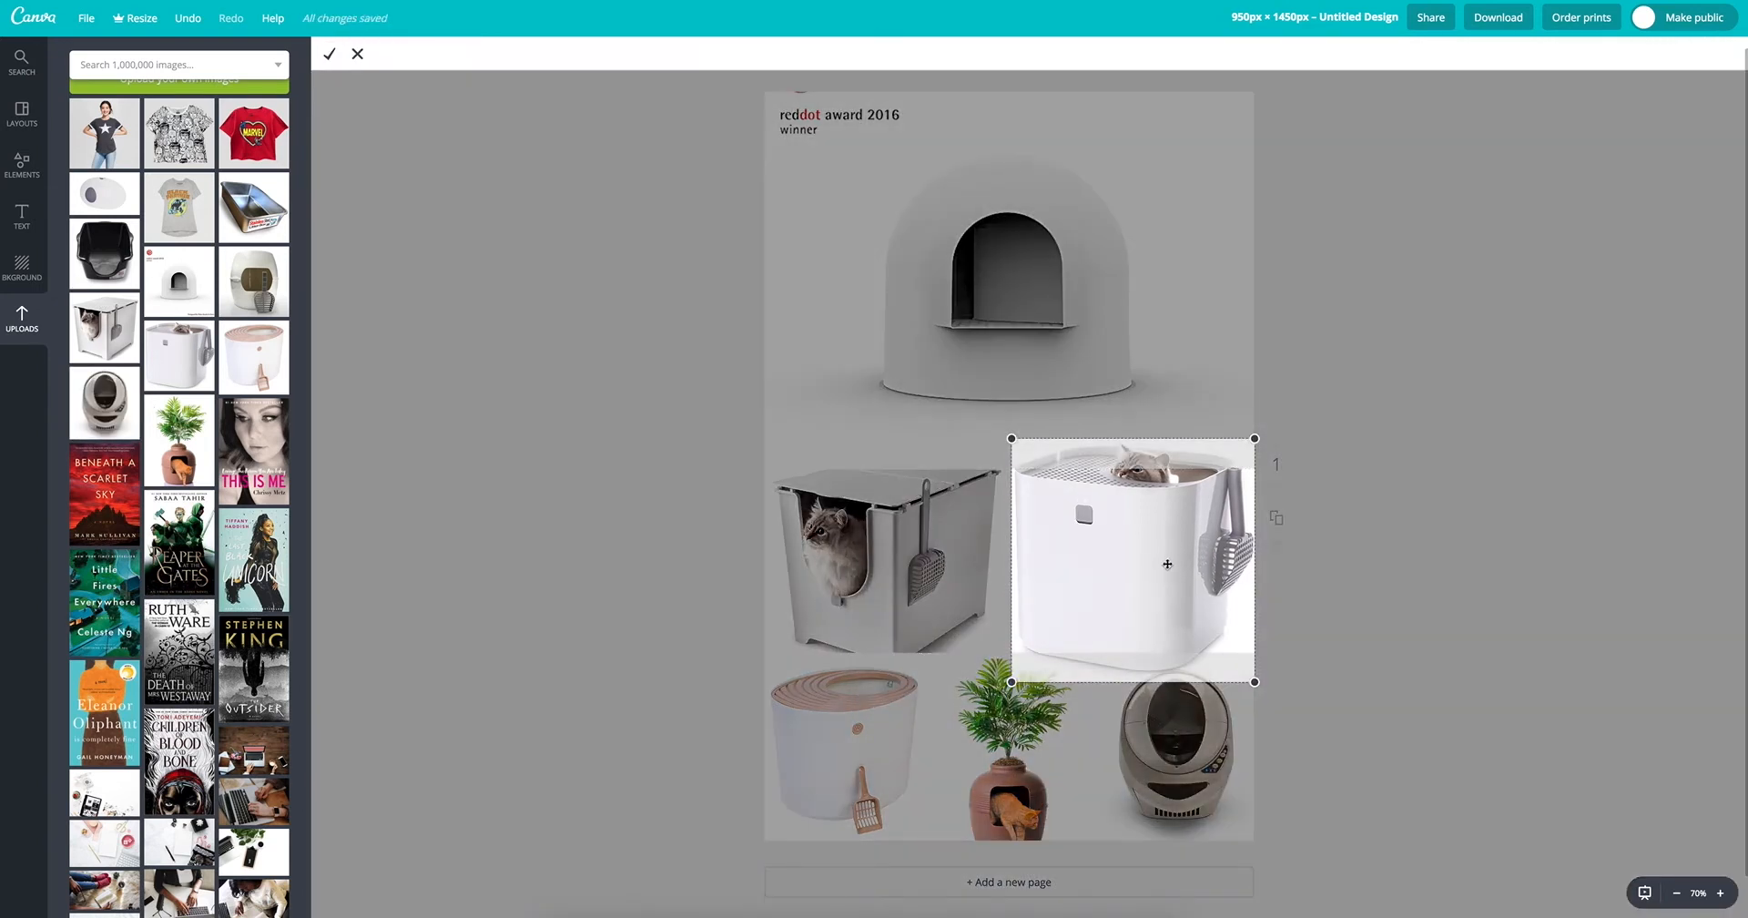
{"action": "left_click_drag", "start_coordinate": [1171, 556], "coordinate": [1163, 583]}
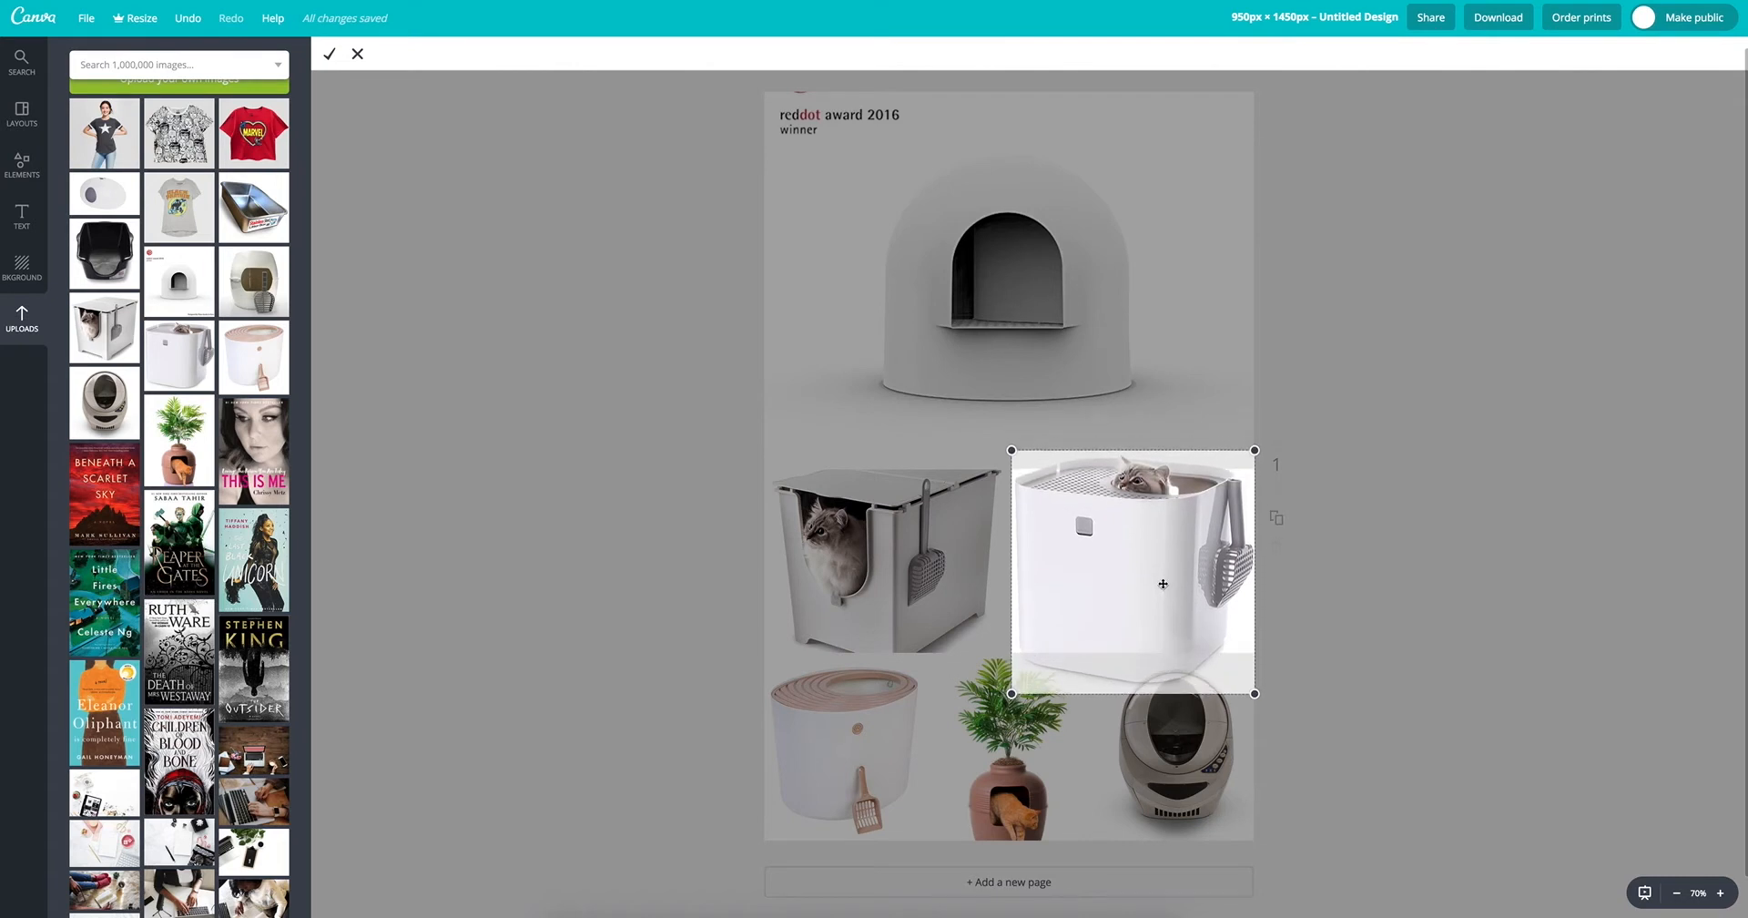
{"action": "left_click", "coordinate": [332, 57]}
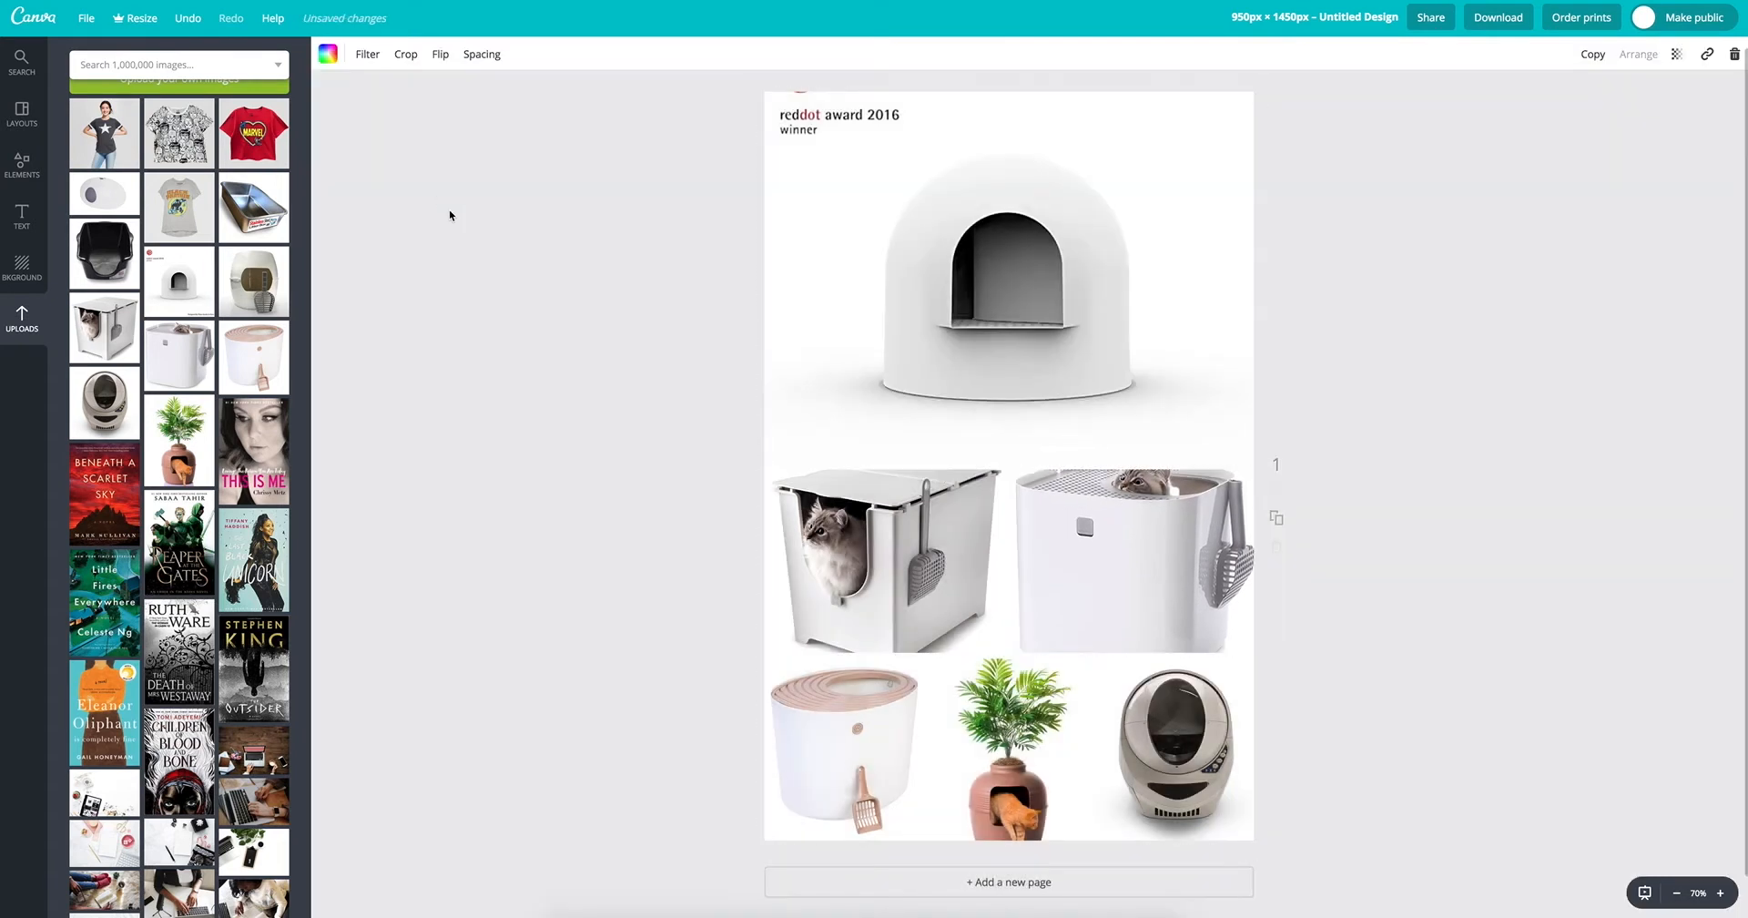
{"action": "left_click", "coordinate": [471, 291]}
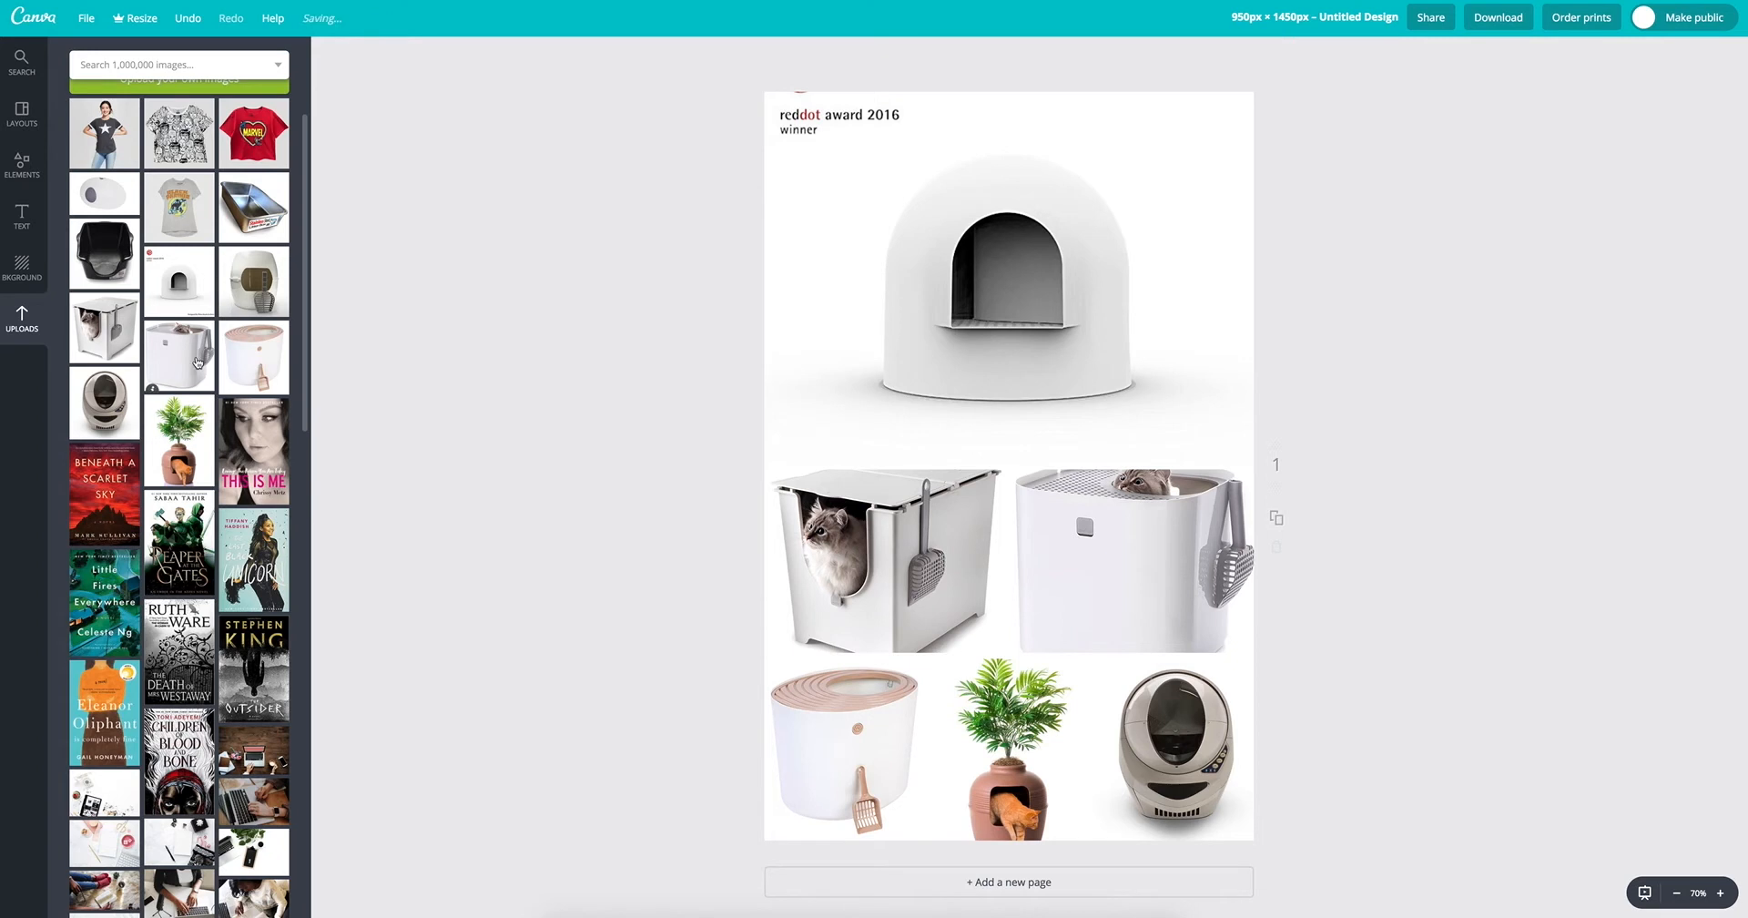
Step: Shift the planter image up within its frame so the pot's base shows, and deselect the grid
{"action": "double_click", "coordinate": [1007, 796]}
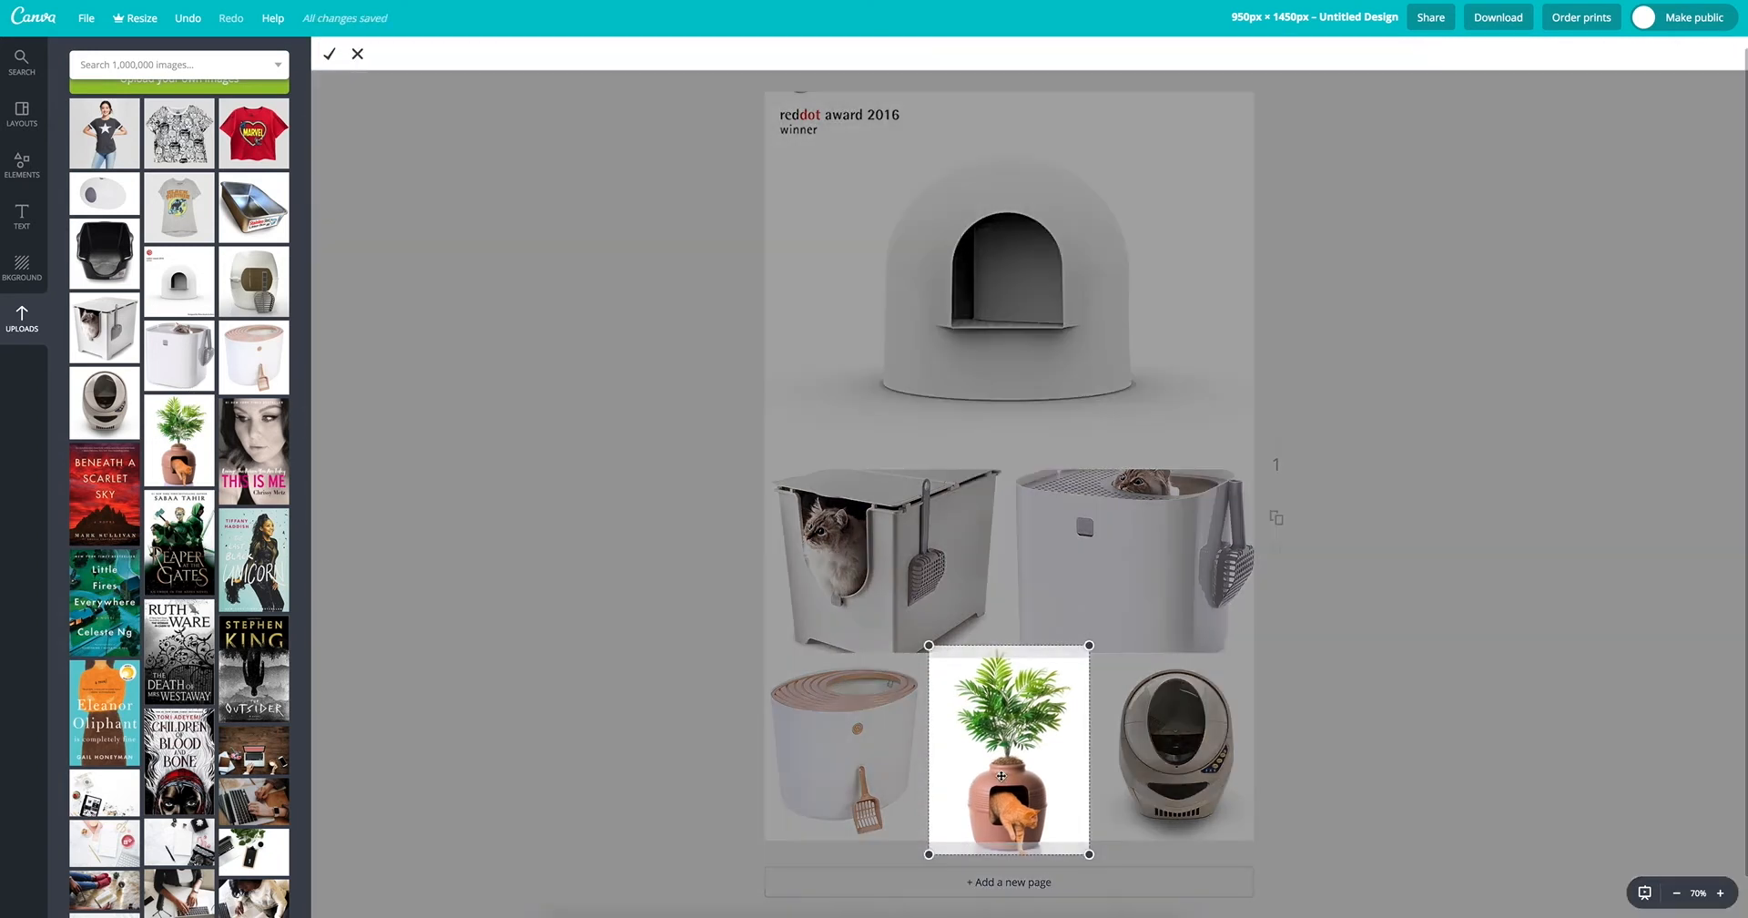
{"action": "left_click_drag", "start_coordinate": [974, 802], "coordinate": [977, 795]}
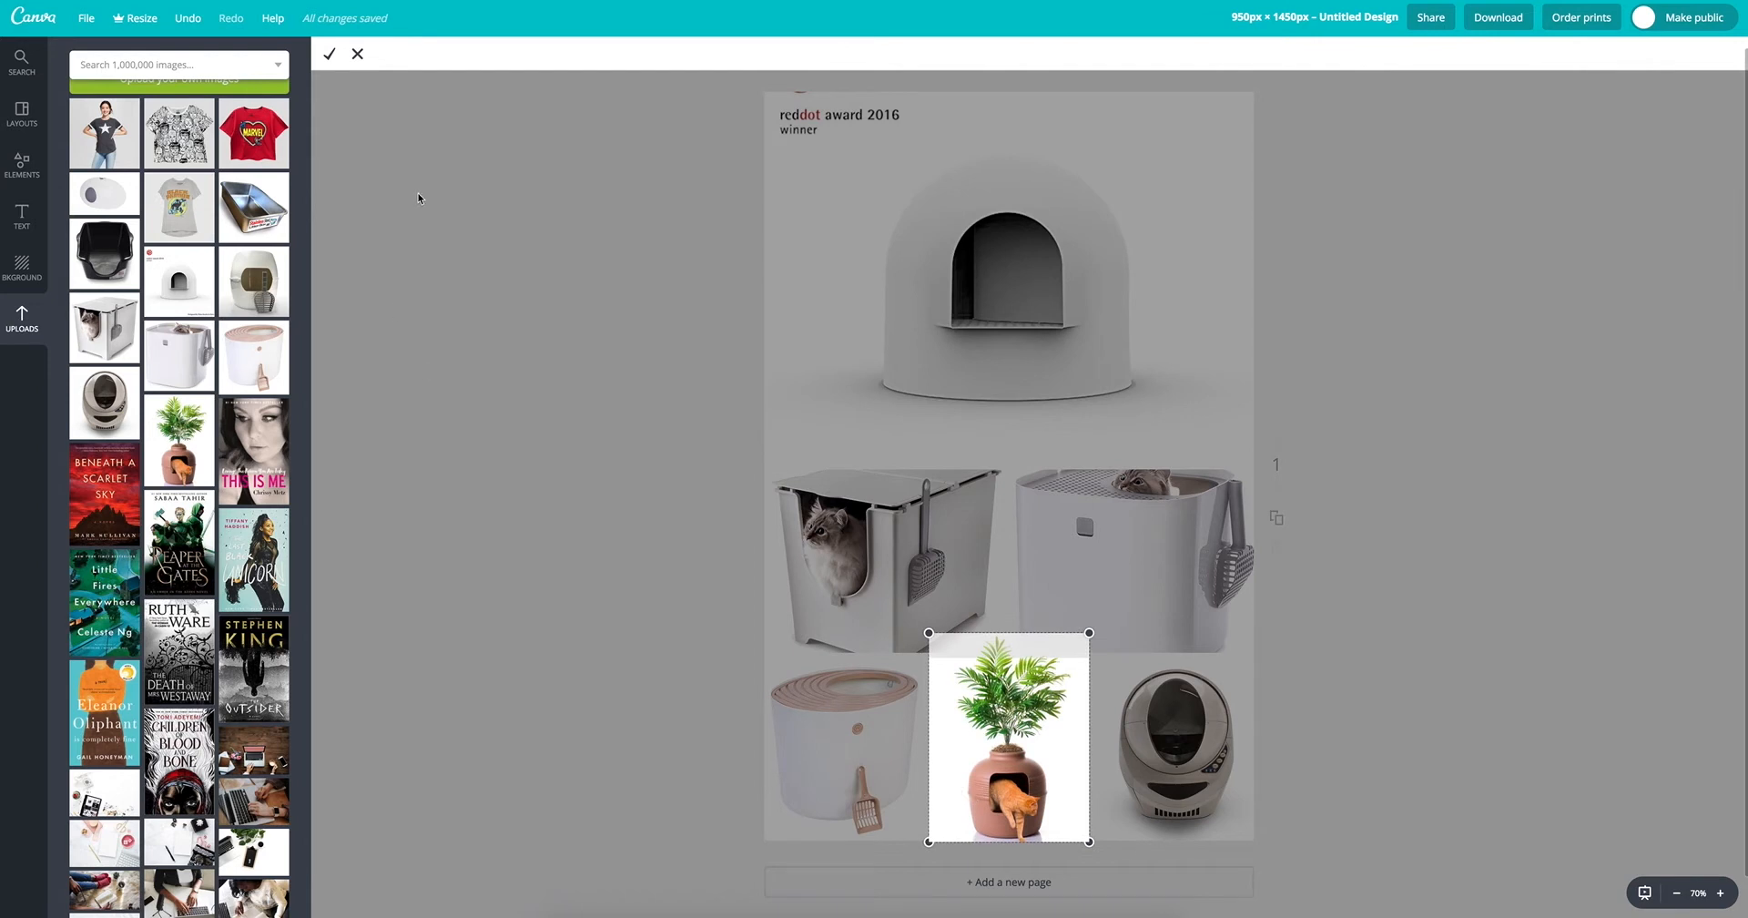
{"action": "left_click", "coordinate": [327, 56]}
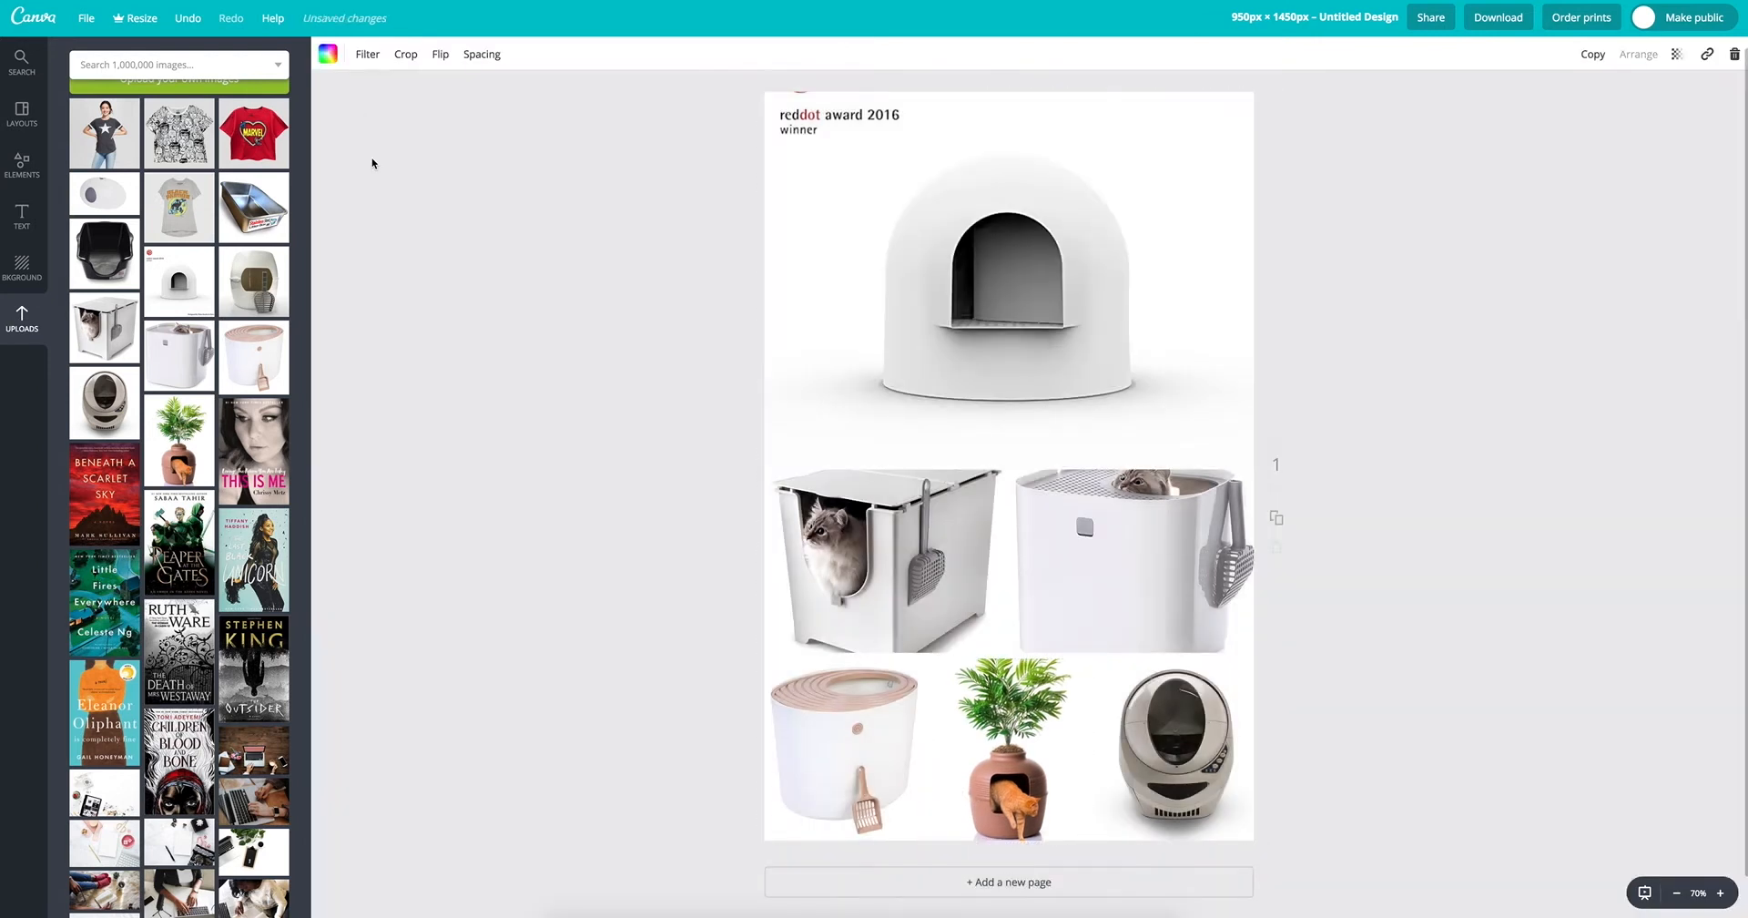
{"action": "left_click", "coordinate": [371, 163]}
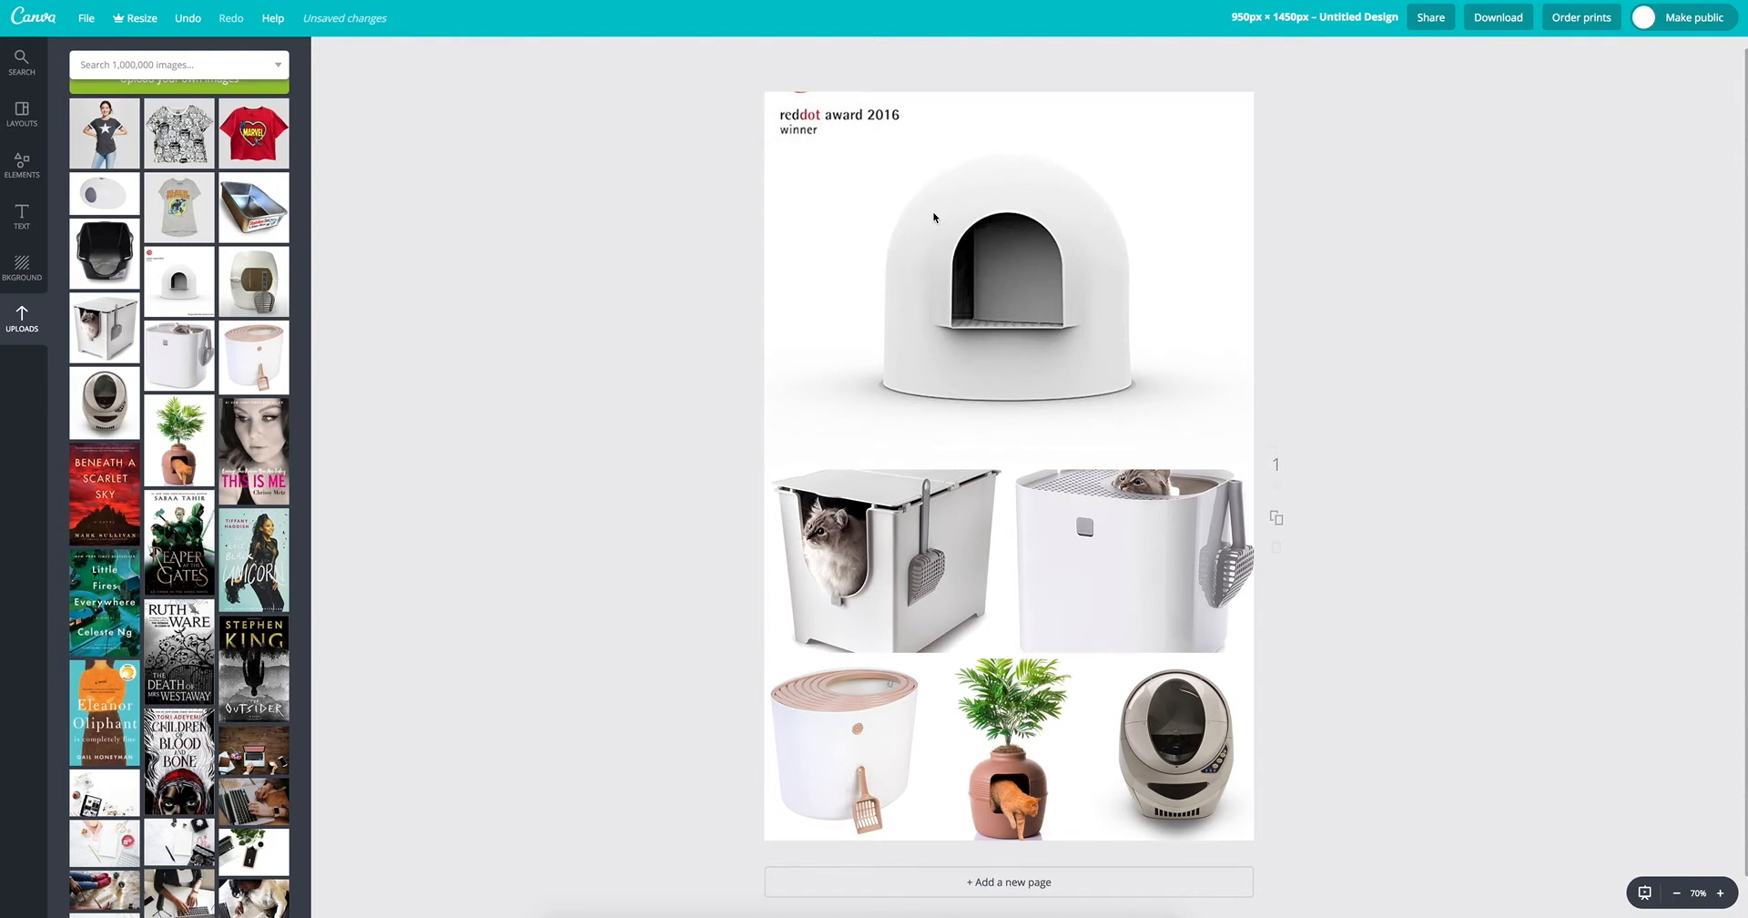
Step: Apply the layout of five horizontal rows, and replace it with the layout of five vertical columns
{"action": "left_click", "coordinate": [22, 114]}
{"action": "scroll", "coordinate": [224, 305], "scroll_direction": "down", "scroll_amount": 3}
{"action": "scroll", "coordinate": [224, 305], "scroll_direction": "down", "scroll_amount": 7}
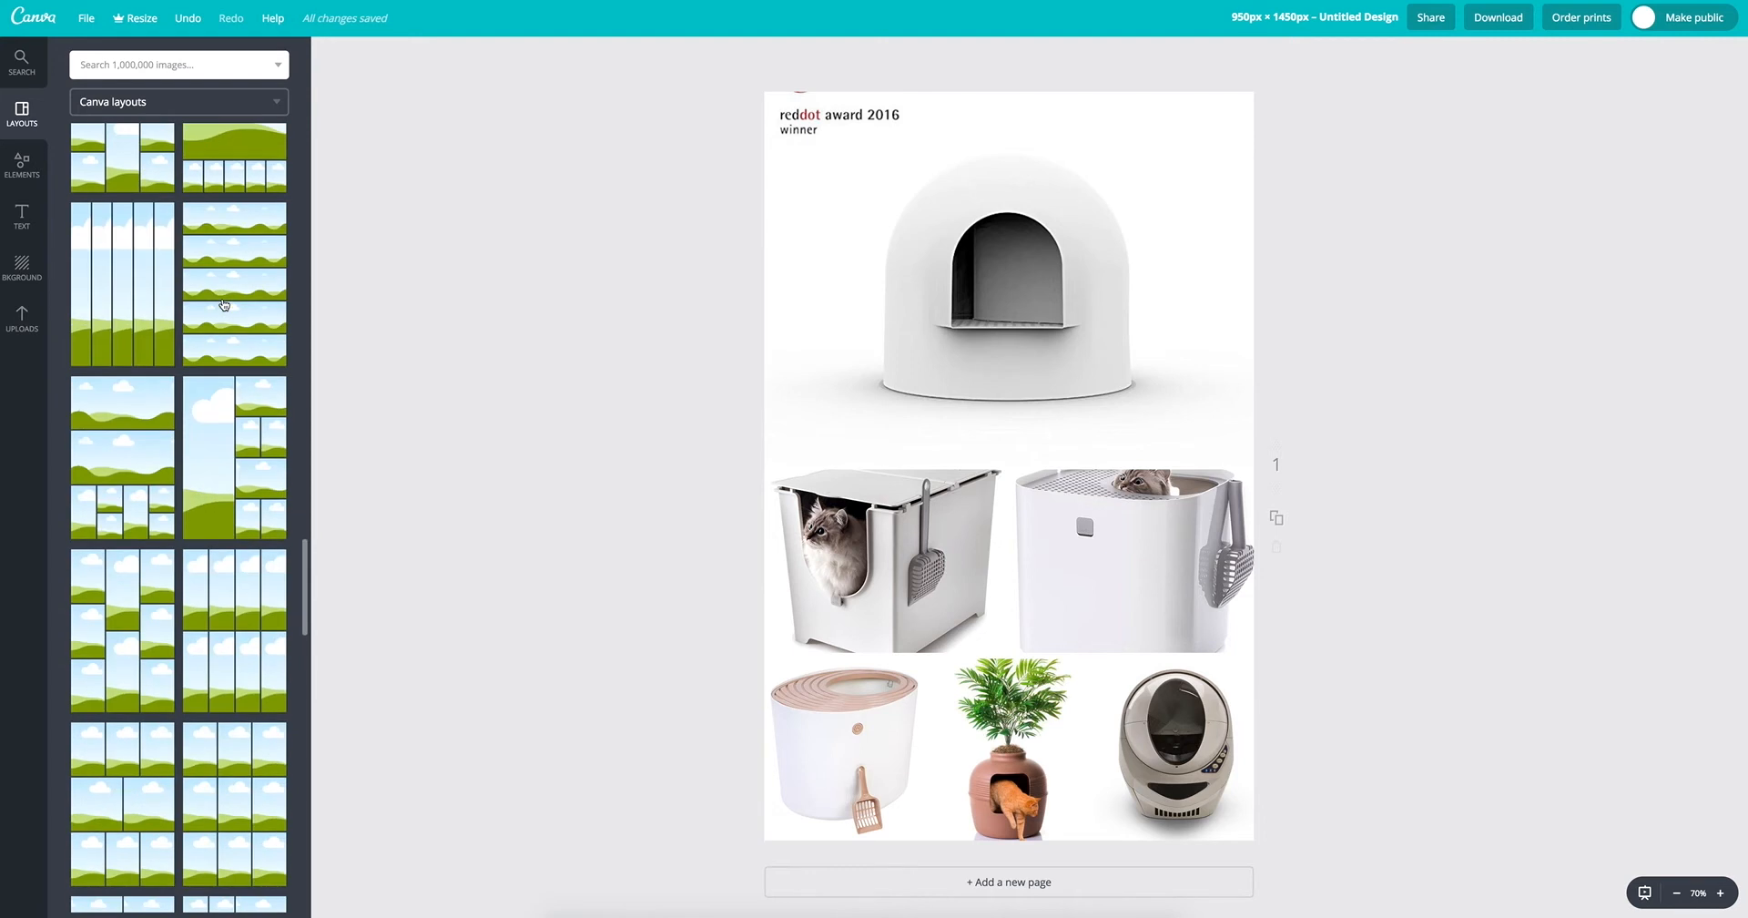
{"action": "left_click", "coordinate": [231, 303]}
{"action": "key", "text": "Return"}
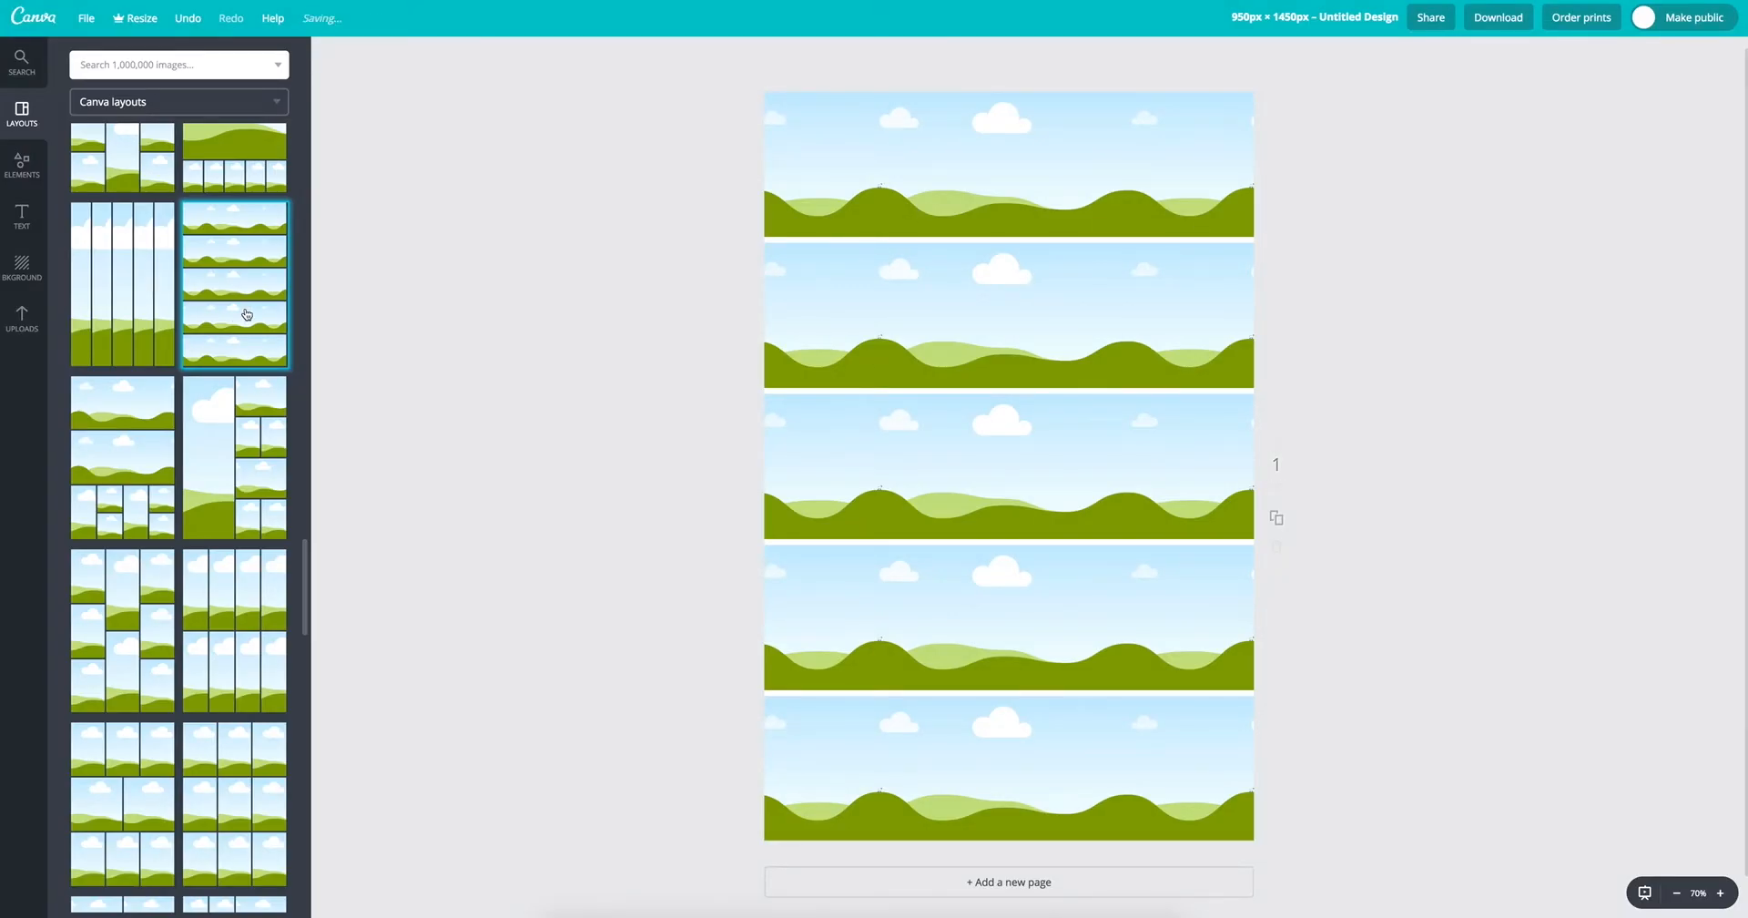
{"action": "left_click", "coordinate": [157, 309]}
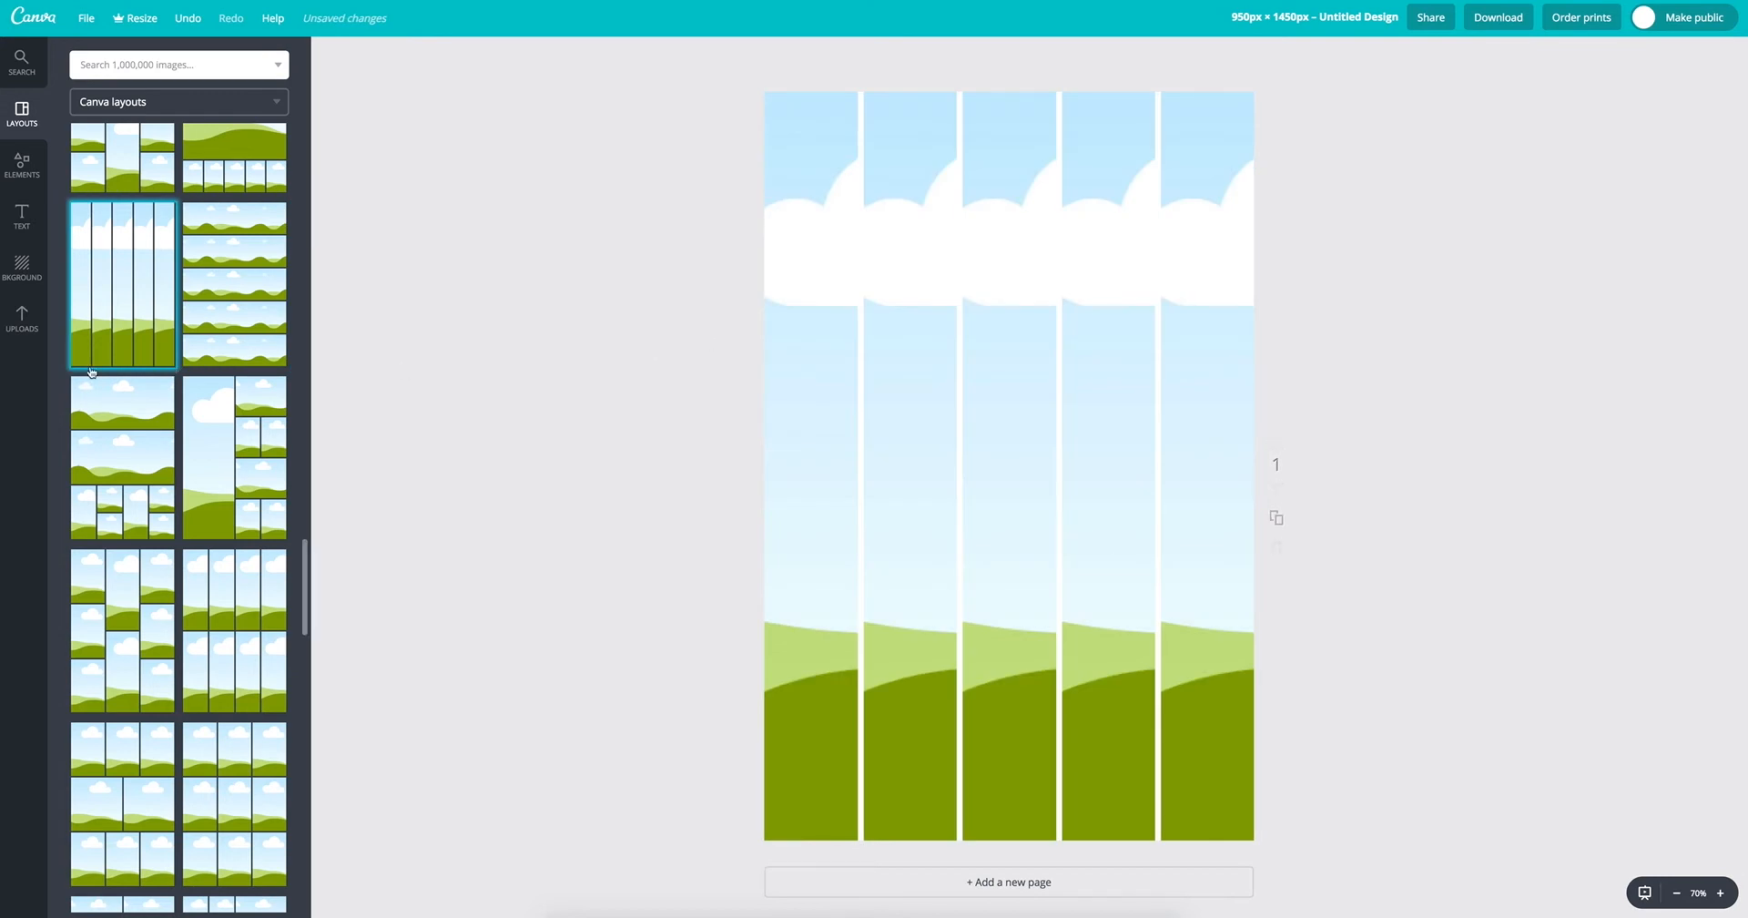
Step: Delete the five-column grid from the page
{"action": "scroll", "coordinate": [221, 372], "scroll_direction": "down", "scroll_amount": 4}
{"action": "scroll", "coordinate": [232, 378], "scroll_direction": "up", "scroll_amount": 10}
{"action": "scroll", "coordinate": [232, 378], "scroll_direction": "up", "scroll_amount": 3}
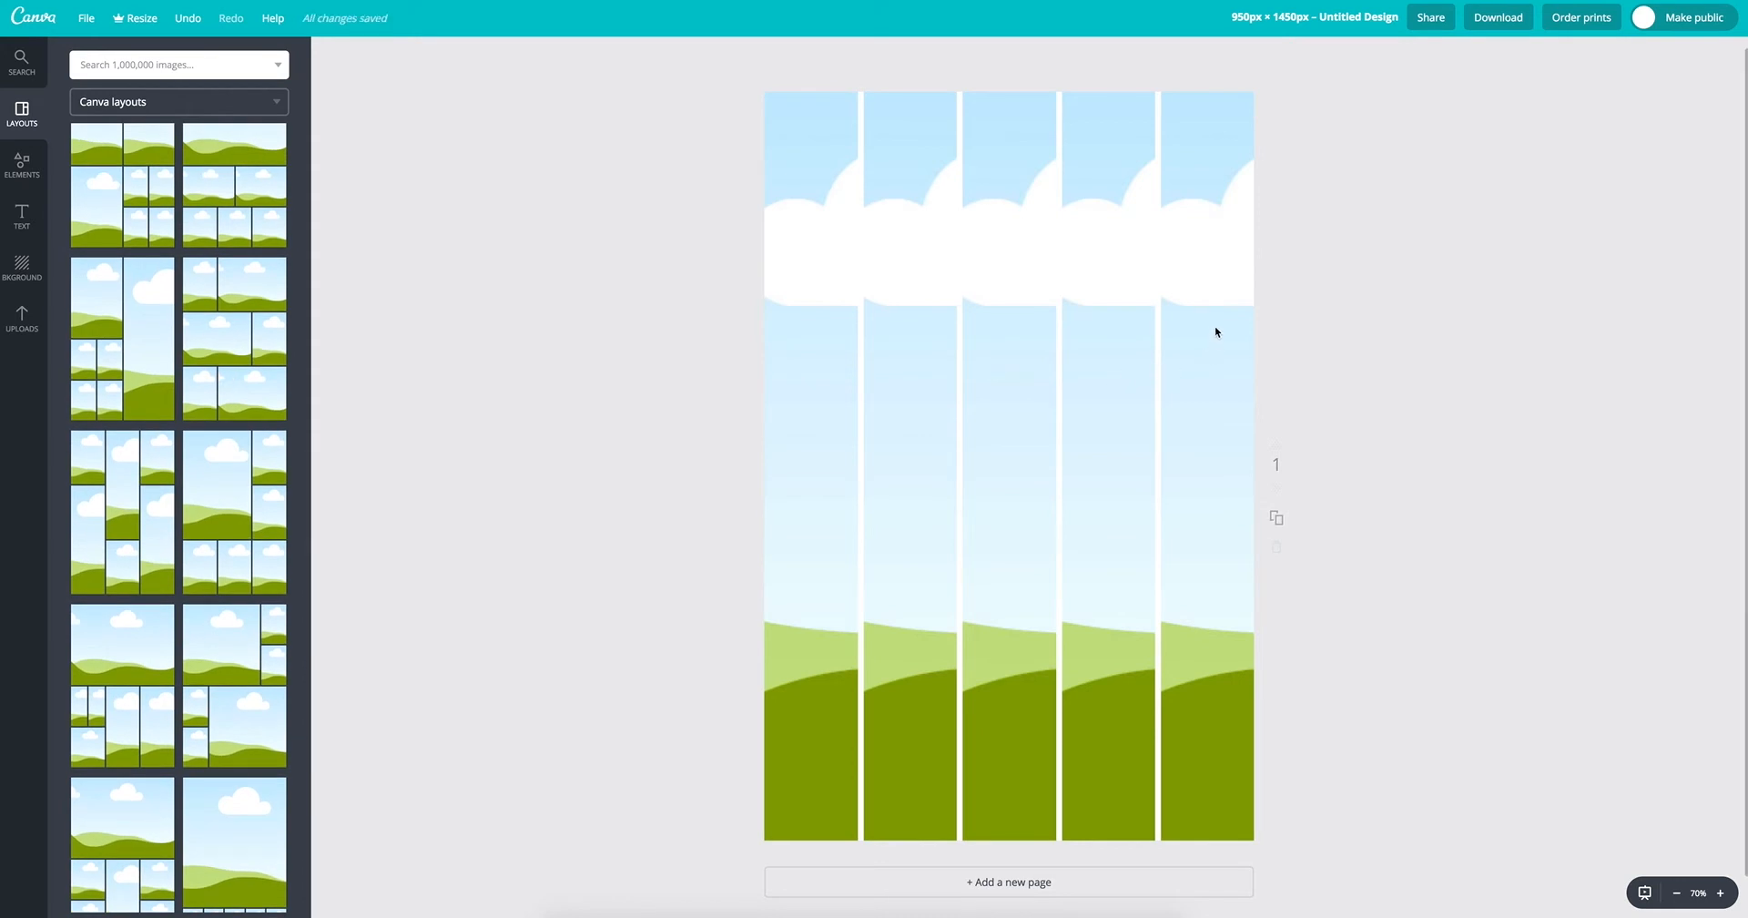
{"action": "left_click", "coordinate": [1218, 288]}
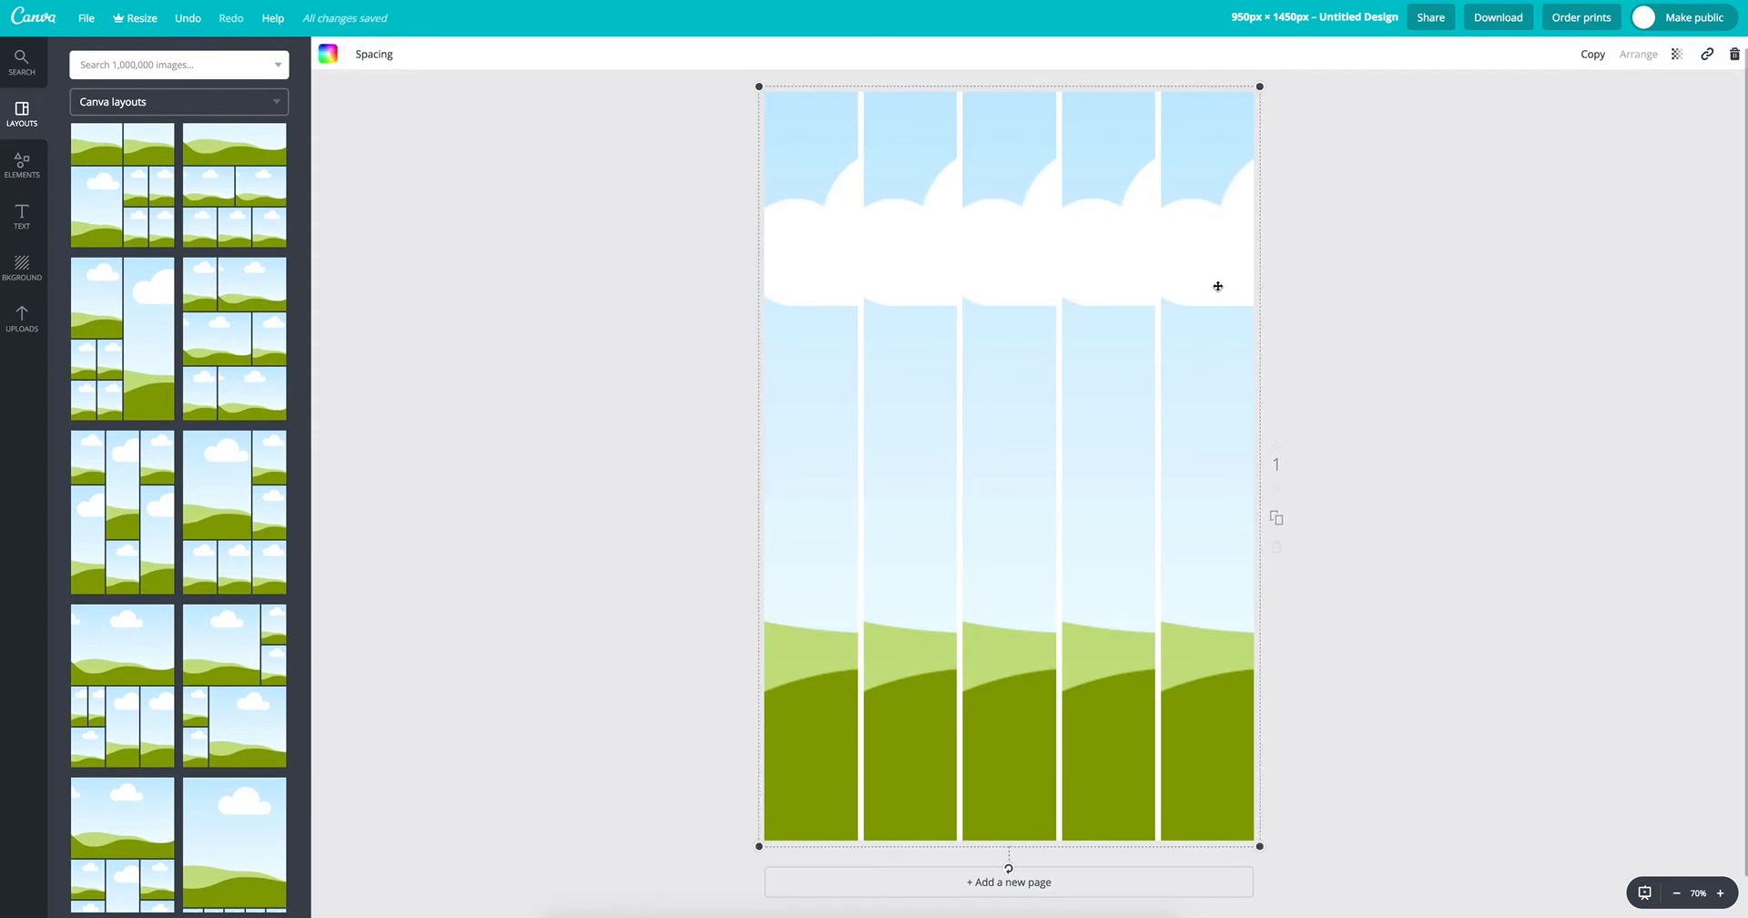
{"action": "key", "text": "Delete"}
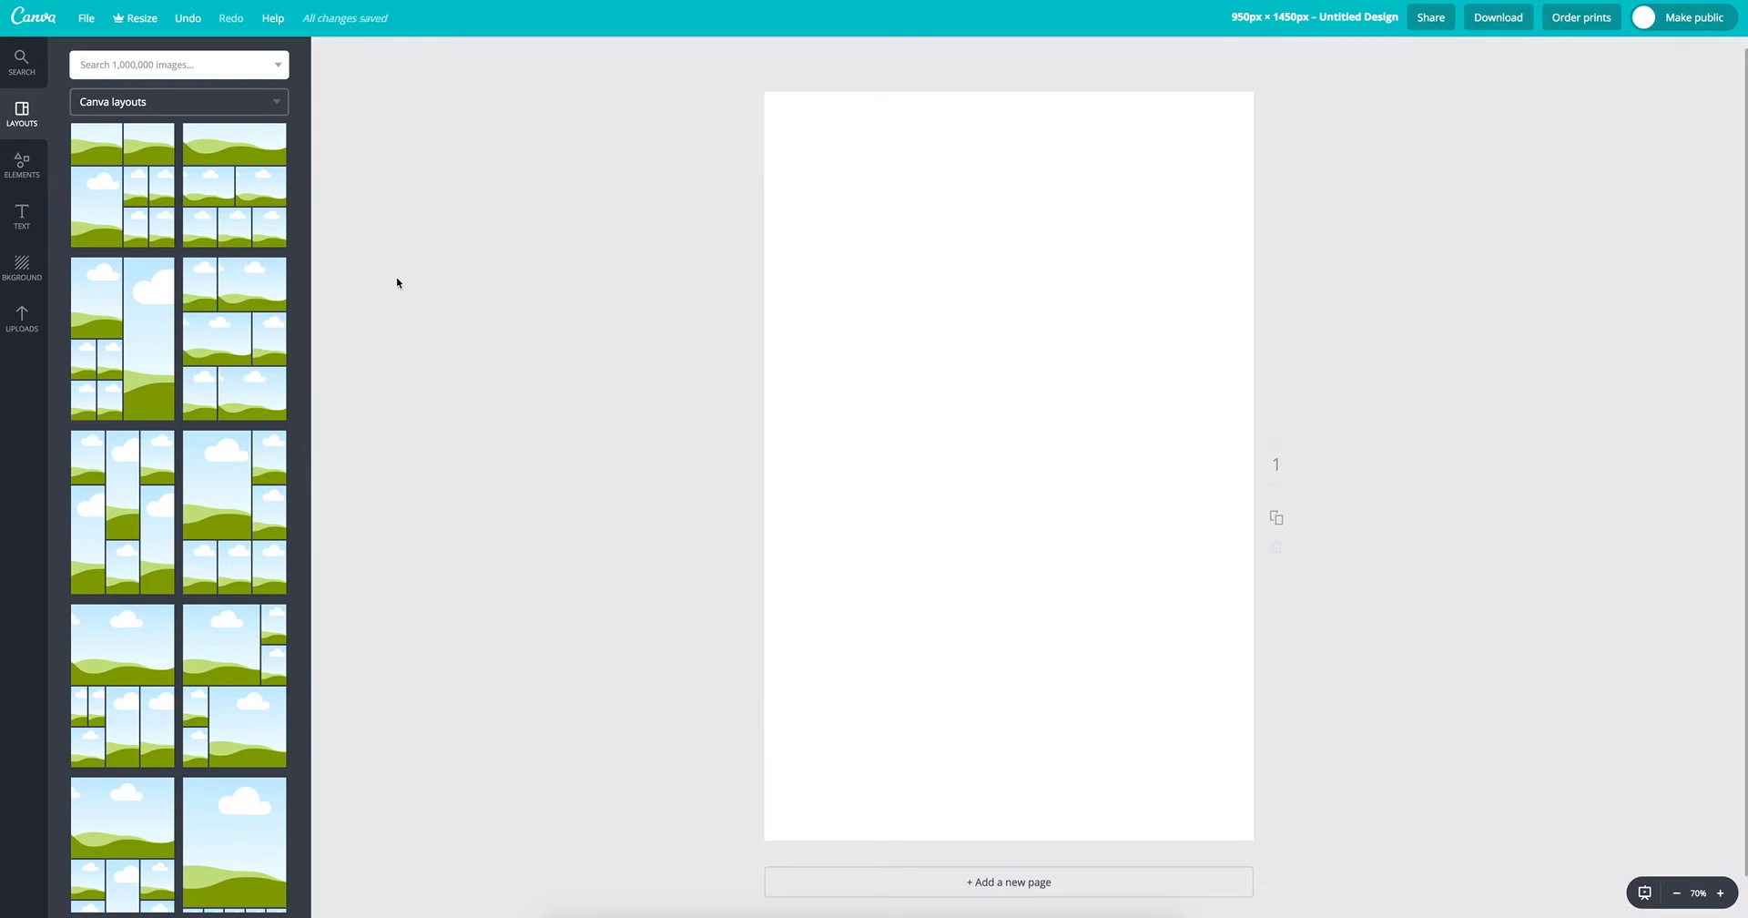
Step: Add the pink-lidded round litter box image to the page's upper right and the boxy white litter box image lower on the left, both reduced
{"action": "left_click", "coordinate": [20, 320]}
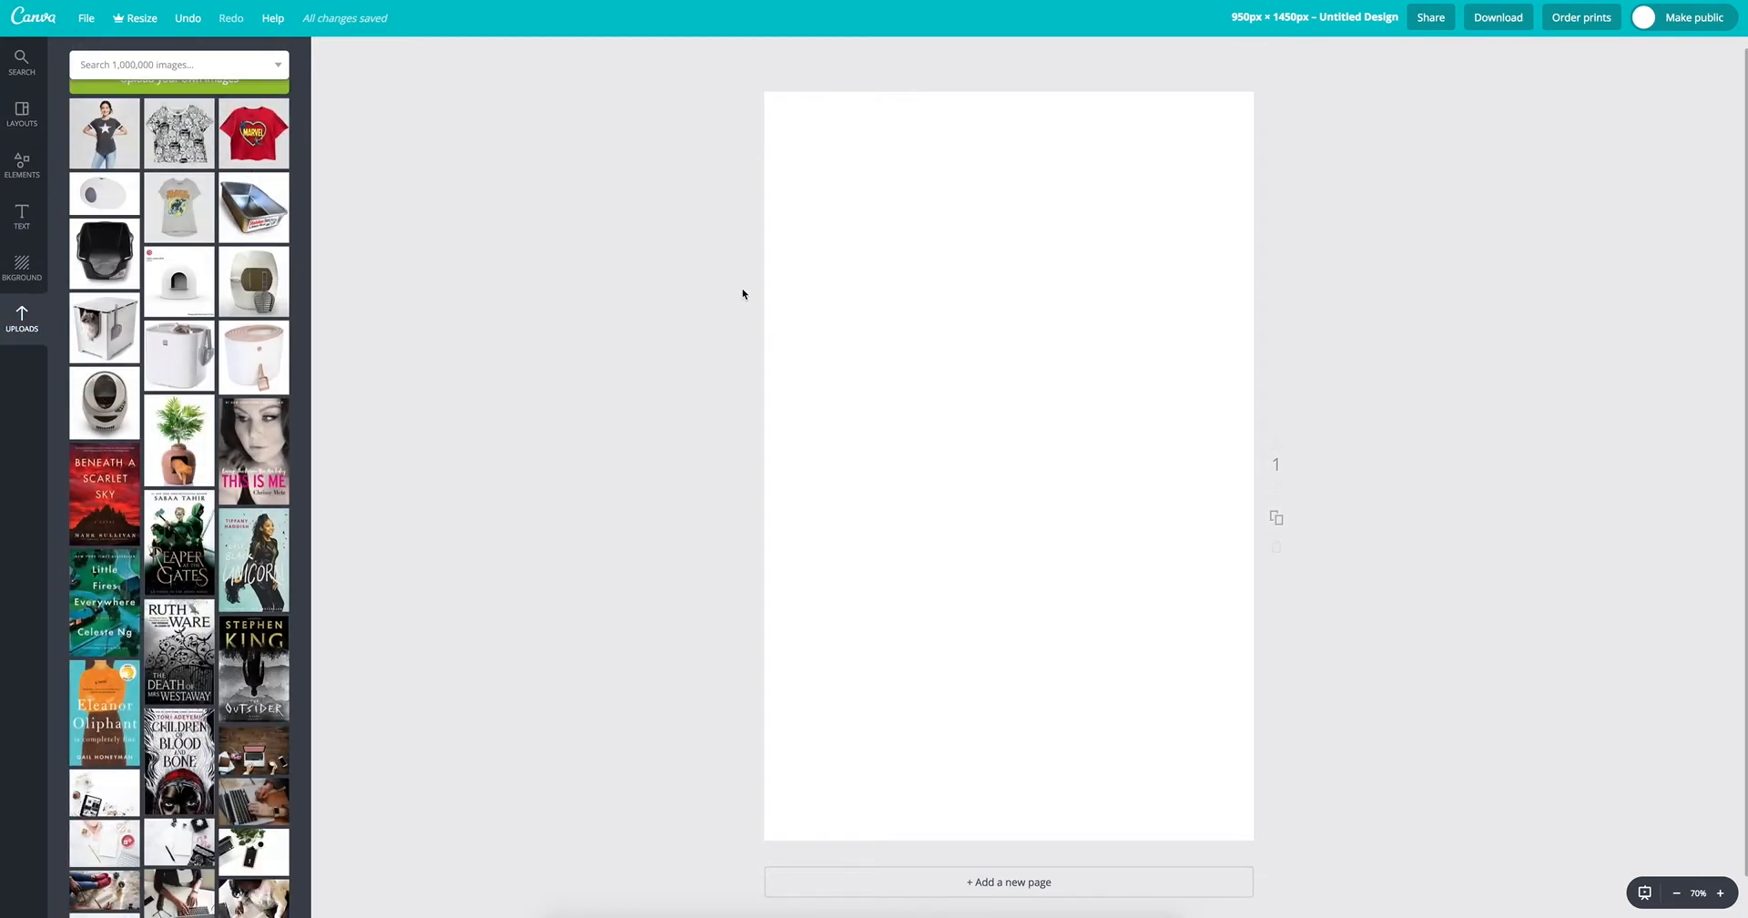
{"action": "left_click", "coordinate": [256, 367]}
{"action": "left_click_drag", "start_coordinate": [864, 611], "coordinate": [1089, 389]}
{"action": "left_click_drag", "start_coordinate": [79, 355], "coordinate": [844, 435]}
{"action": "left_click_drag", "start_coordinate": [726, 568], "coordinate": [794, 647]}
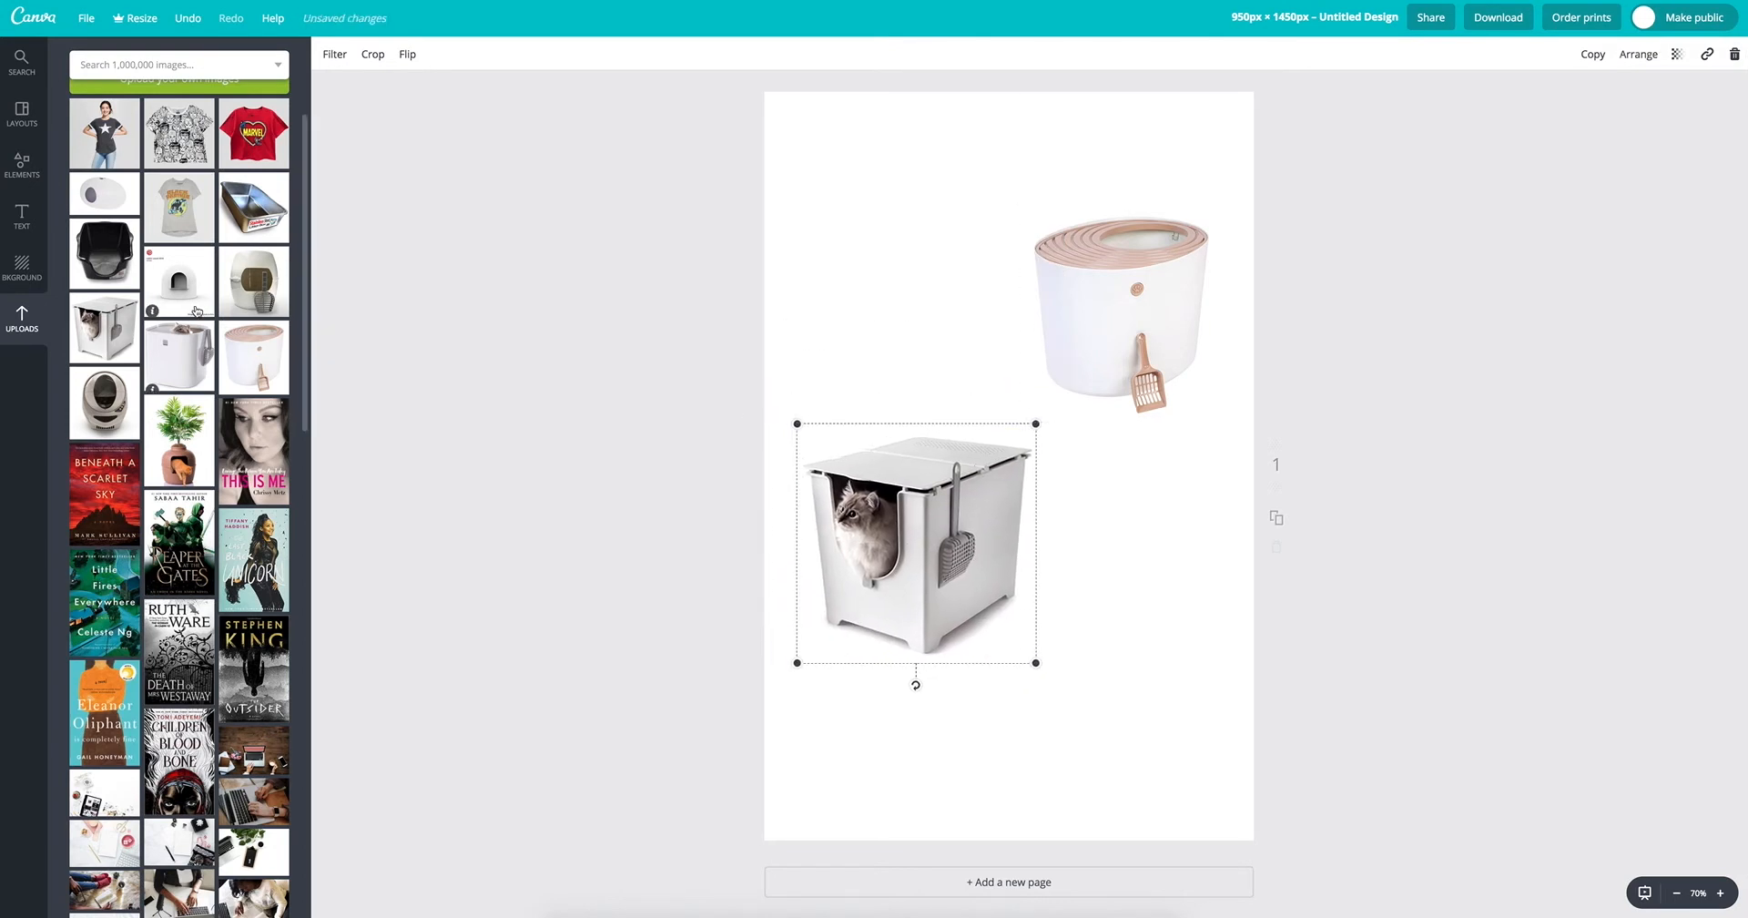
Step: Add the top-entry litter box image with the cat, shrink it, and place it below the pink-lidded round litter box
{"action": "left_click", "coordinate": [175, 362]}
{"action": "left_click_drag", "start_coordinate": [832, 643], "coordinate": [931, 540]}
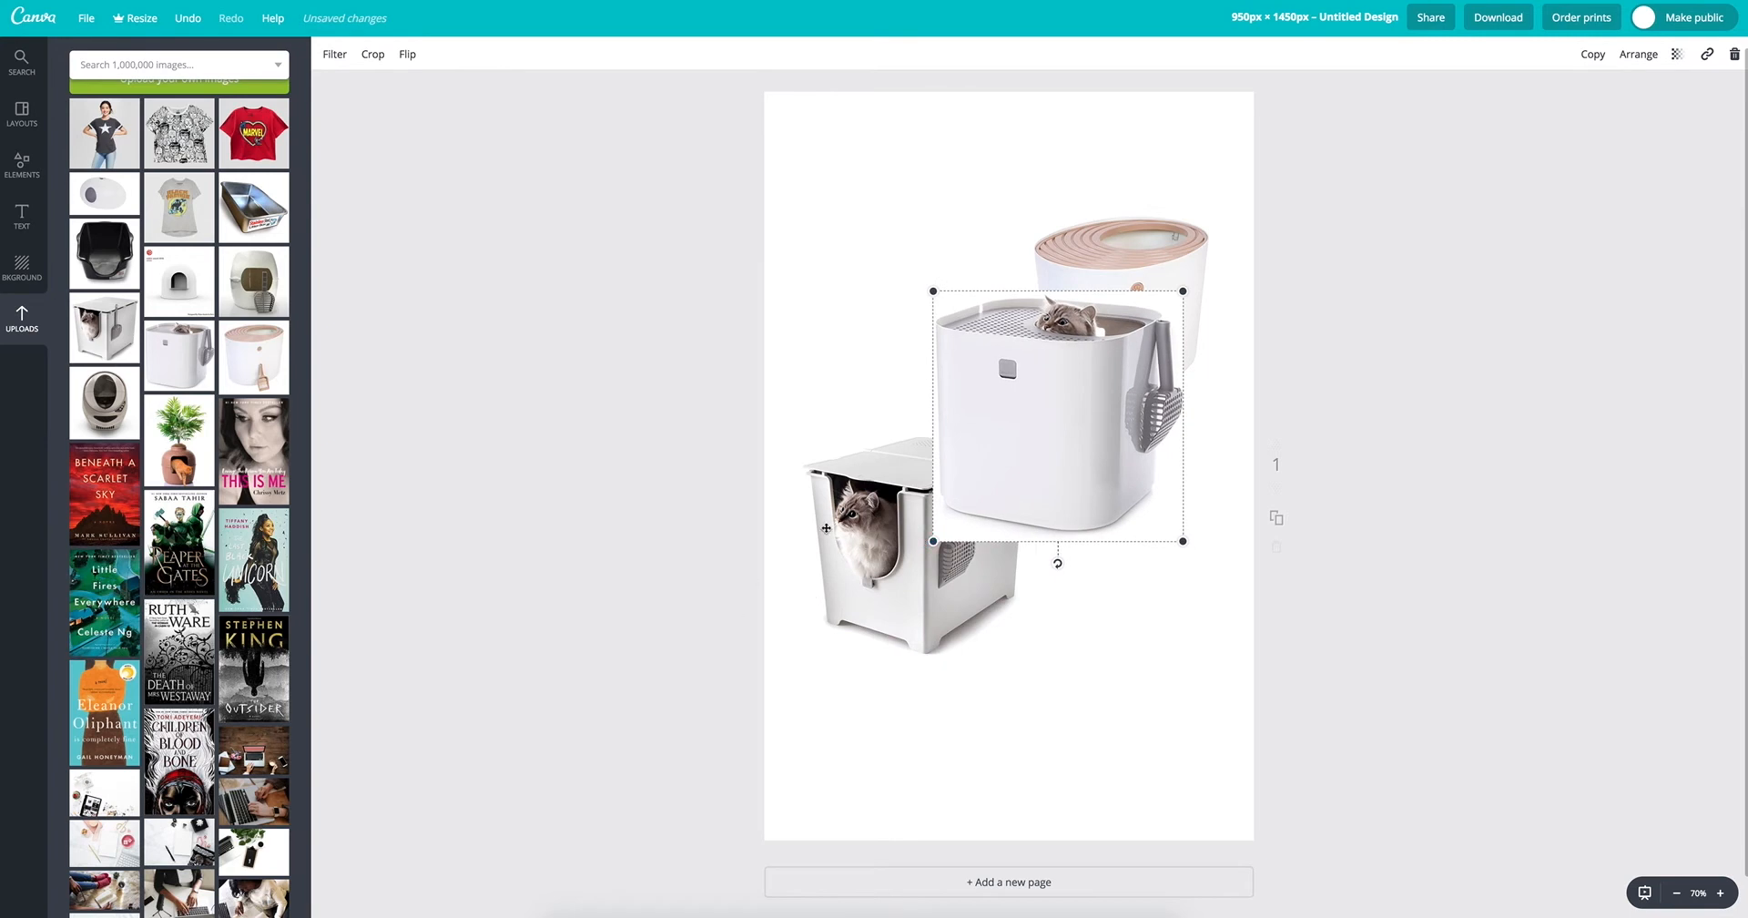
{"action": "left_click_drag", "start_coordinate": [1001, 483], "coordinate": [1021, 691]}
{"action": "left_click_drag", "start_coordinate": [953, 763], "coordinate": [1034, 654]}
{"action": "left_click_drag", "start_coordinate": [1072, 580], "coordinate": [1074, 600]}
Step: Move the boxy white litter box image up on the left side of the page and reduce its size
{"action": "left_click_drag", "start_coordinate": [938, 544], "coordinate": [930, 506]}
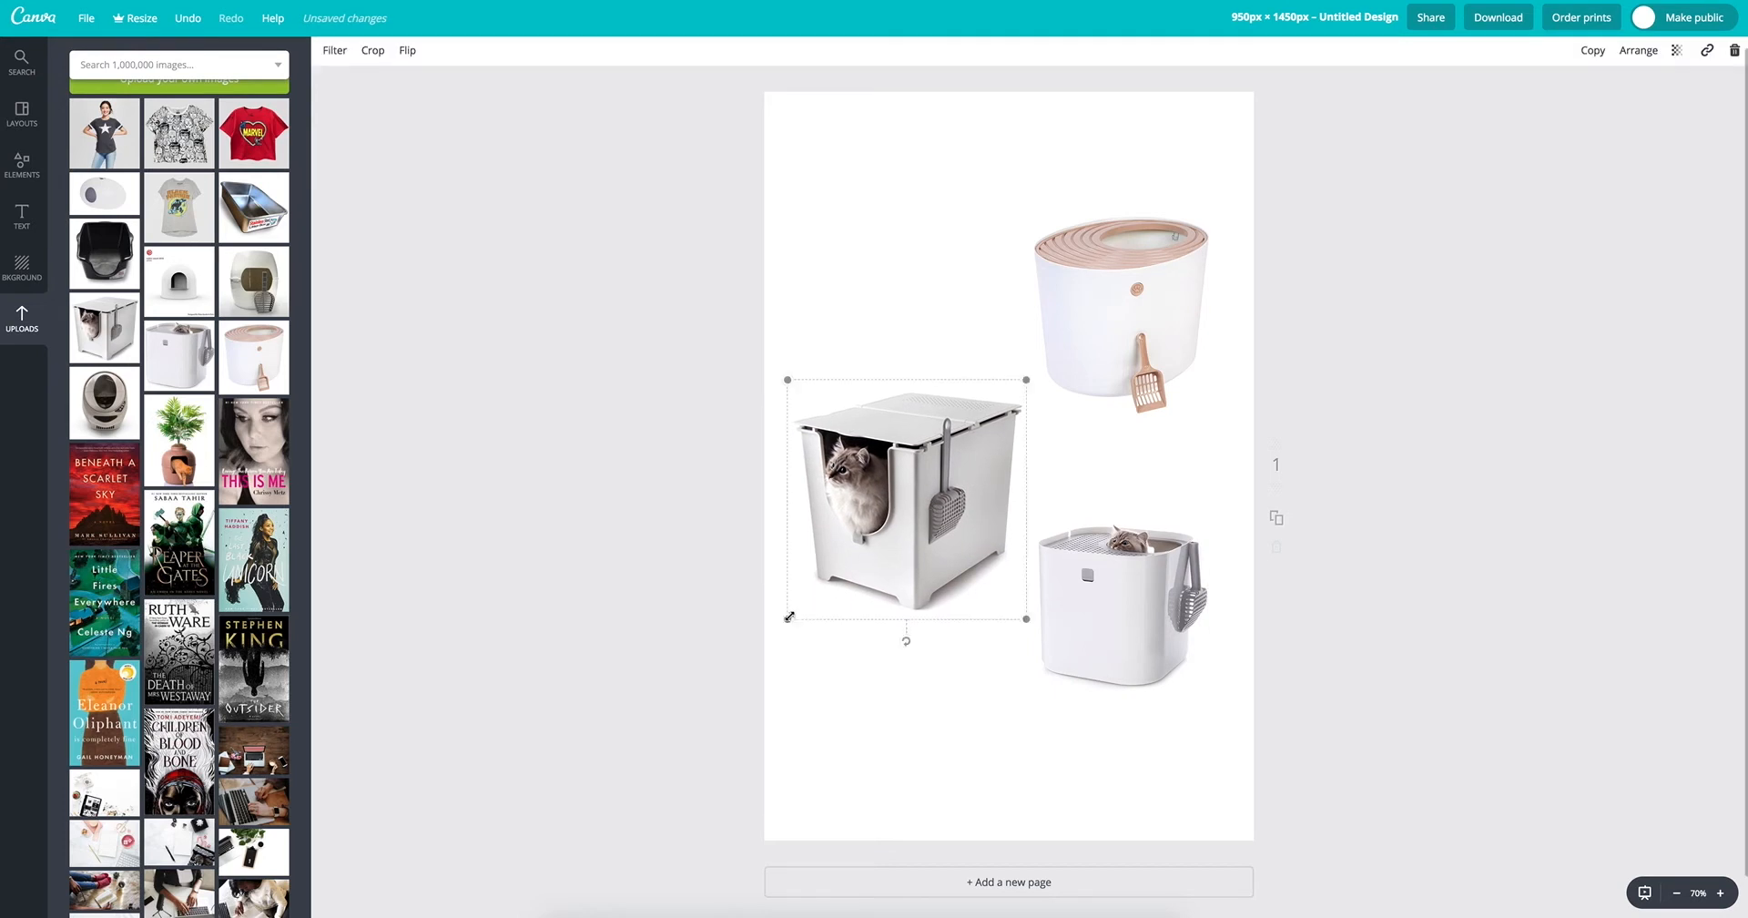
{"action": "left_click_drag", "start_coordinate": [786, 621], "coordinate": [811, 591]}
{"action": "left_click_drag", "start_coordinate": [813, 377], "coordinate": [544, 132]}
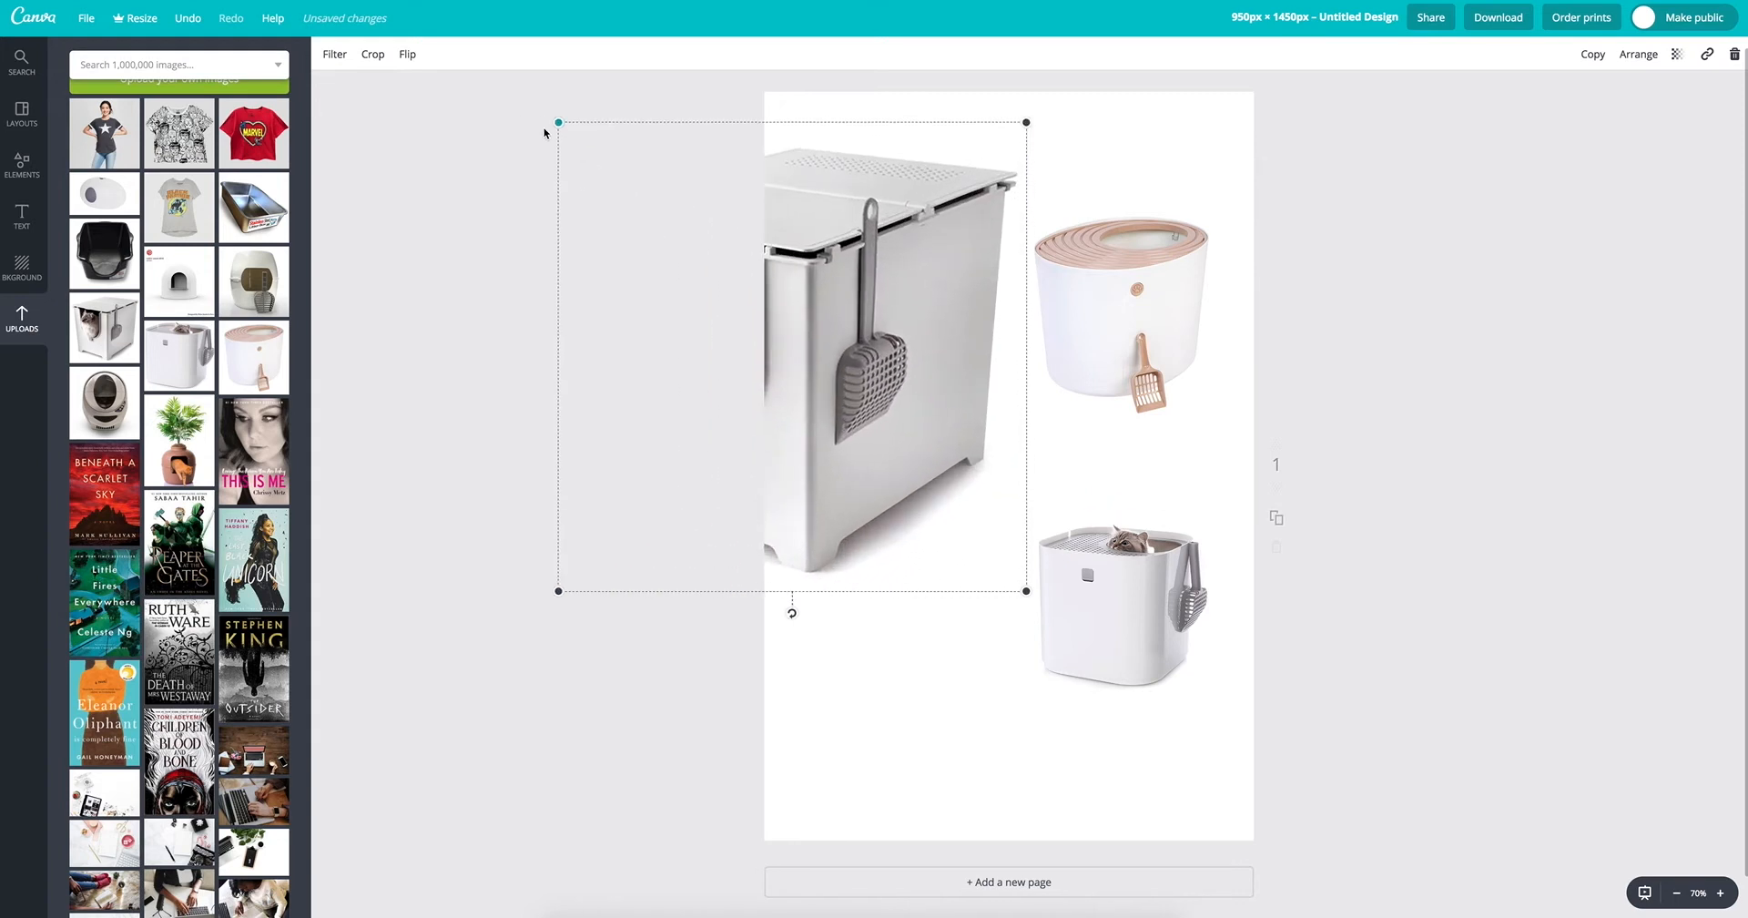
{"action": "left_click_drag", "start_coordinate": [559, 125], "coordinate": [855, 390]}
{"action": "left_click_drag", "start_coordinate": [899, 484], "coordinate": [881, 453]}
Step: Add the black litter tray image, shrink it, and place it above the boxy white litter box, nudging that box left
{"action": "left_click", "coordinate": [104, 253]}
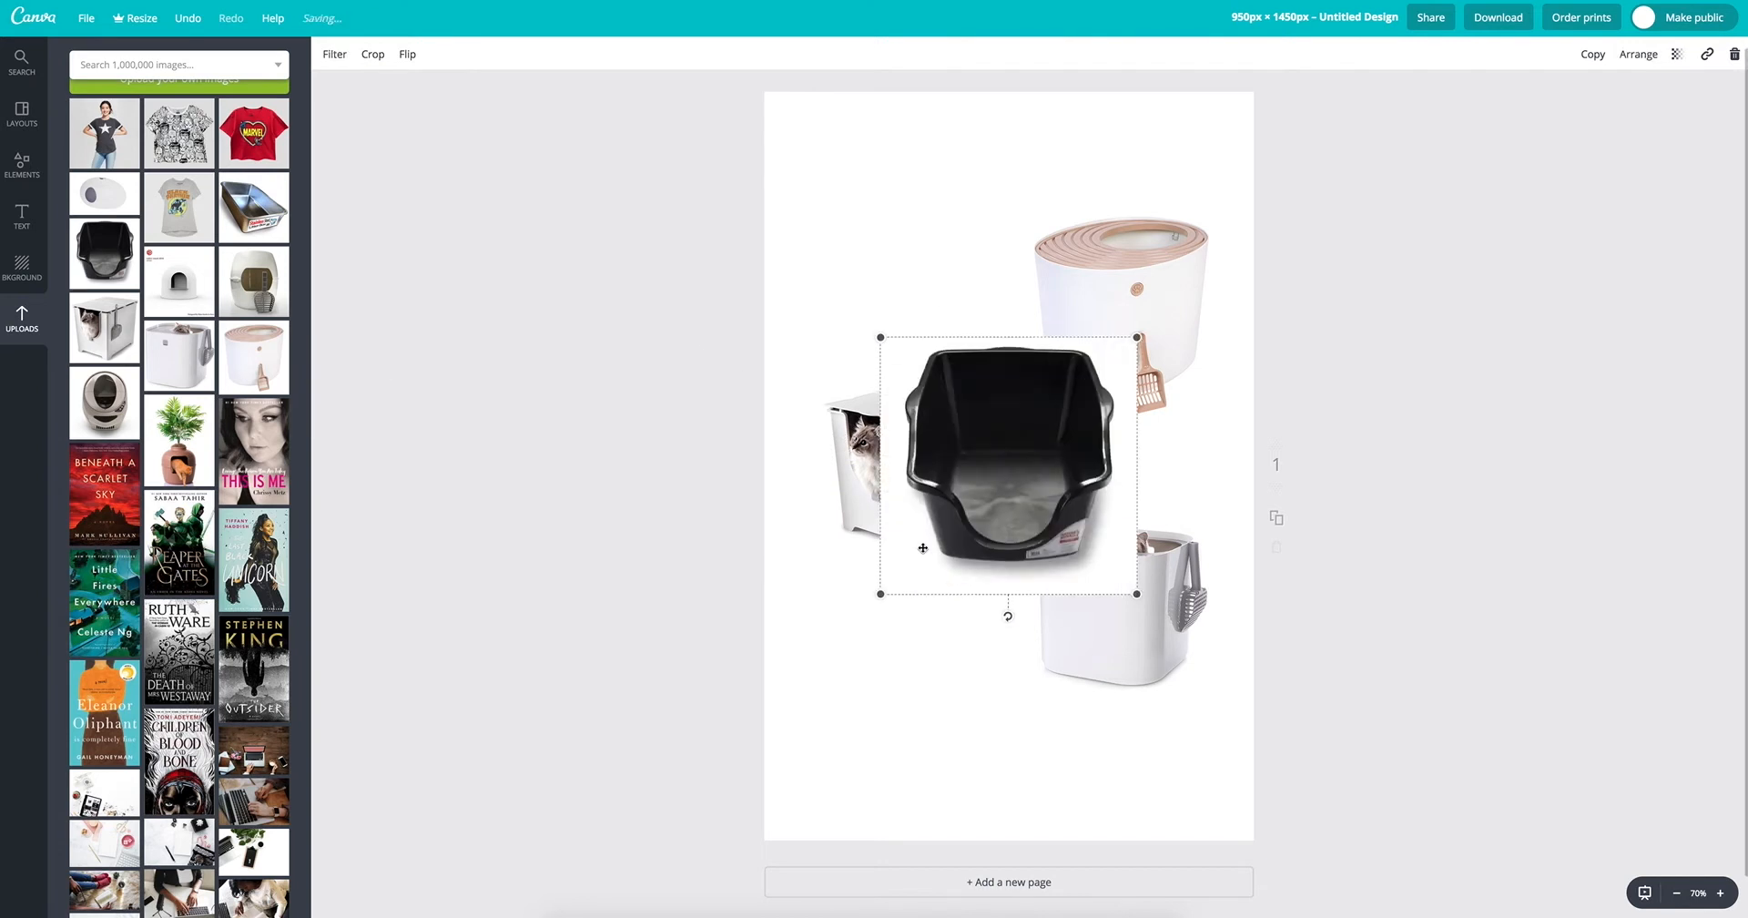
{"action": "left_click_drag", "start_coordinate": [879, 598], "coordinate": [945, 532]}
{"action": "left_click_drag", "start_coordinate": [1029, 455], "coordinate": [905, 279]}
{"action": "left_click_drag", "start_coordinate": [903, 451], "coordinate": [861, 463]}
{"action": "mouse_move", "coordinate": [938, 302]}
{"action": "left_mouse_down"}
{"action": "mouse_move", "coordinate": [946, 323]}
{"action": "mouse_move", "coordinate": [937, 303]}
{"action": "left_mouse_up"}
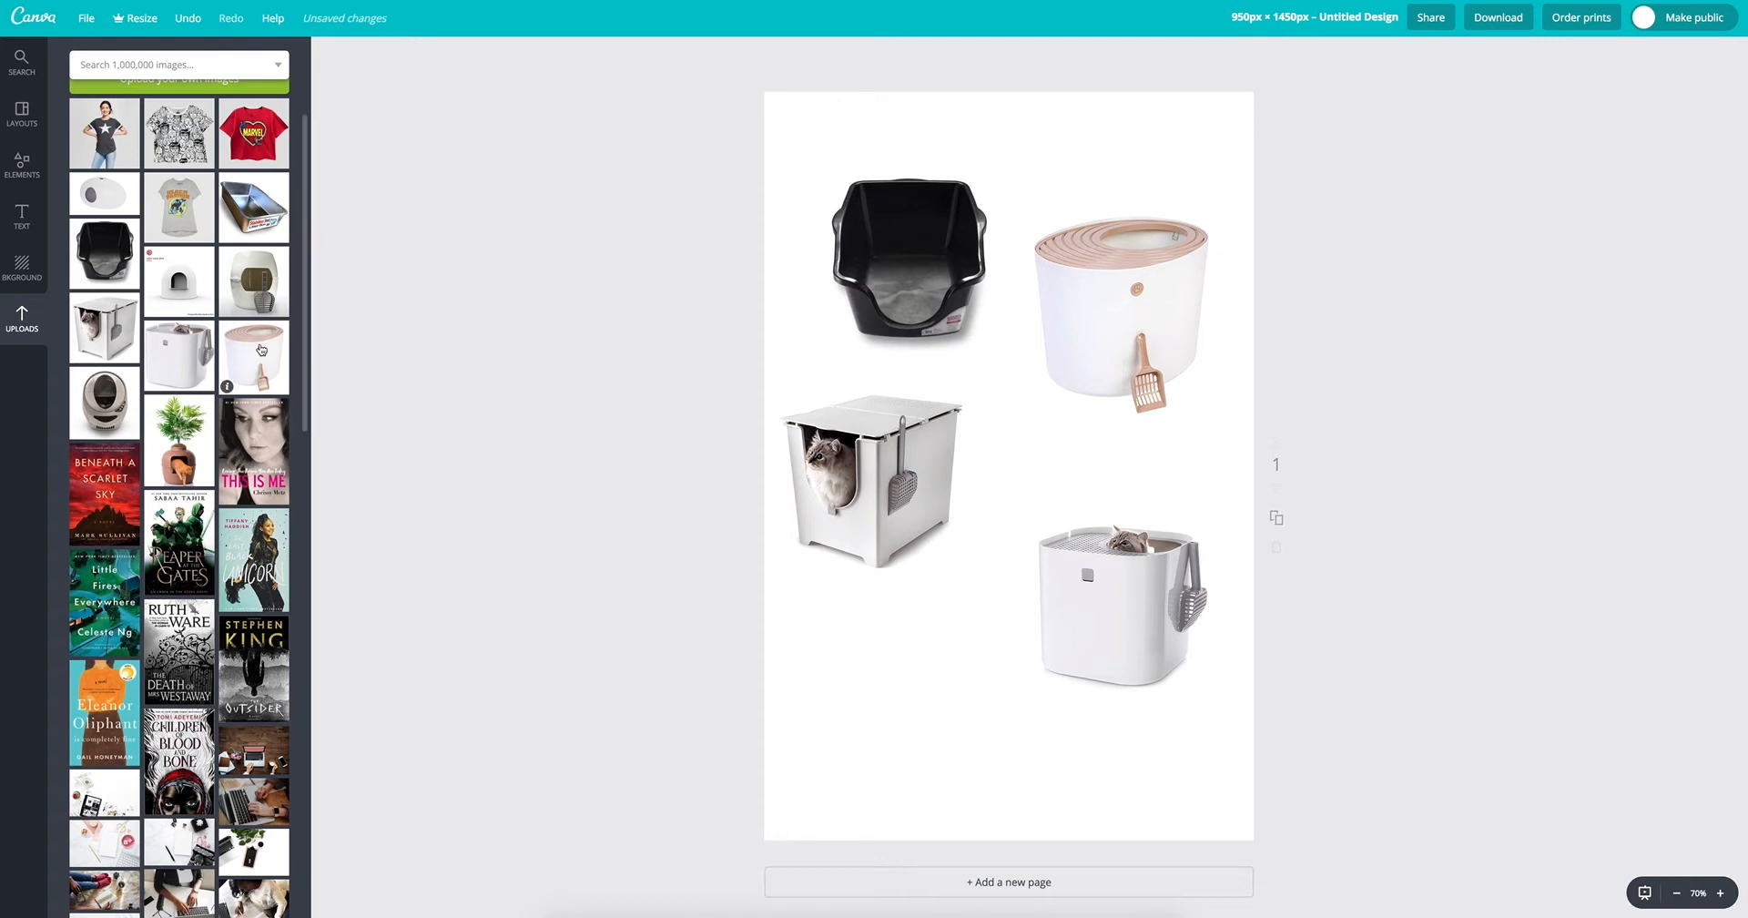
Step: Add the white dome litter box image with the reddot award logo, shrink it, and place it below the boxy white litter box
{"action": "left_click", "coordinate": [196, 305]}
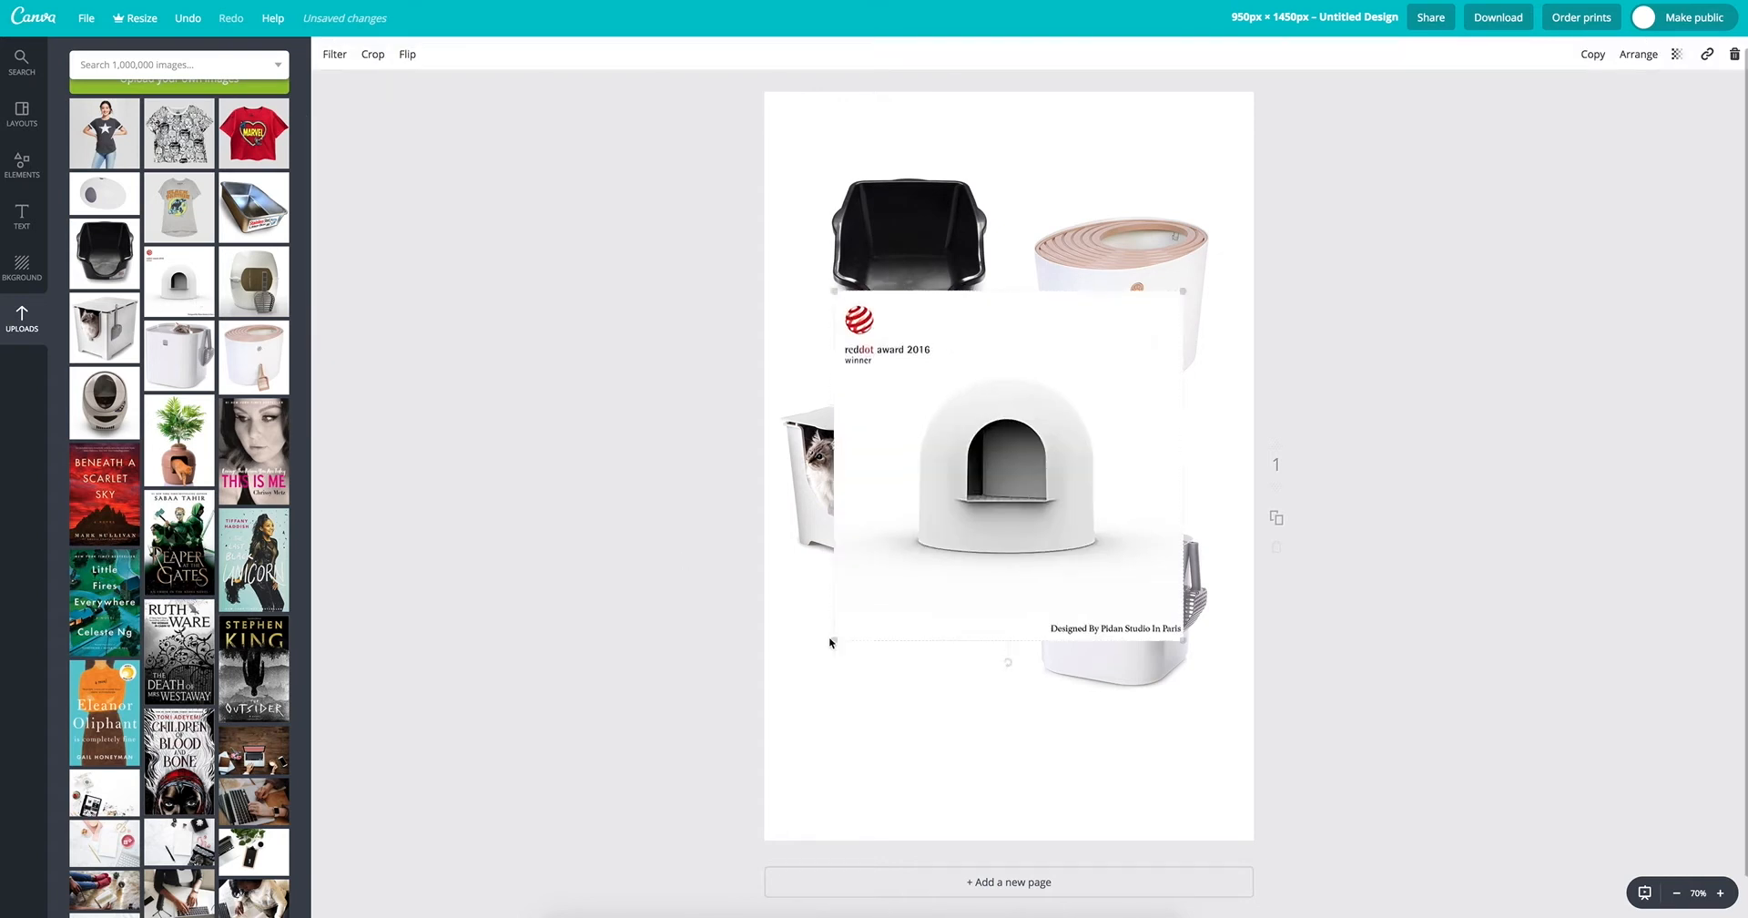
{"action": "left_click_drag", "start_coordinate": [833, 640], "coordinate": [927, 547]}
{"action": "left_click_drag", "start_coordinate": [962, 451], "coordinate": [819, 678]}
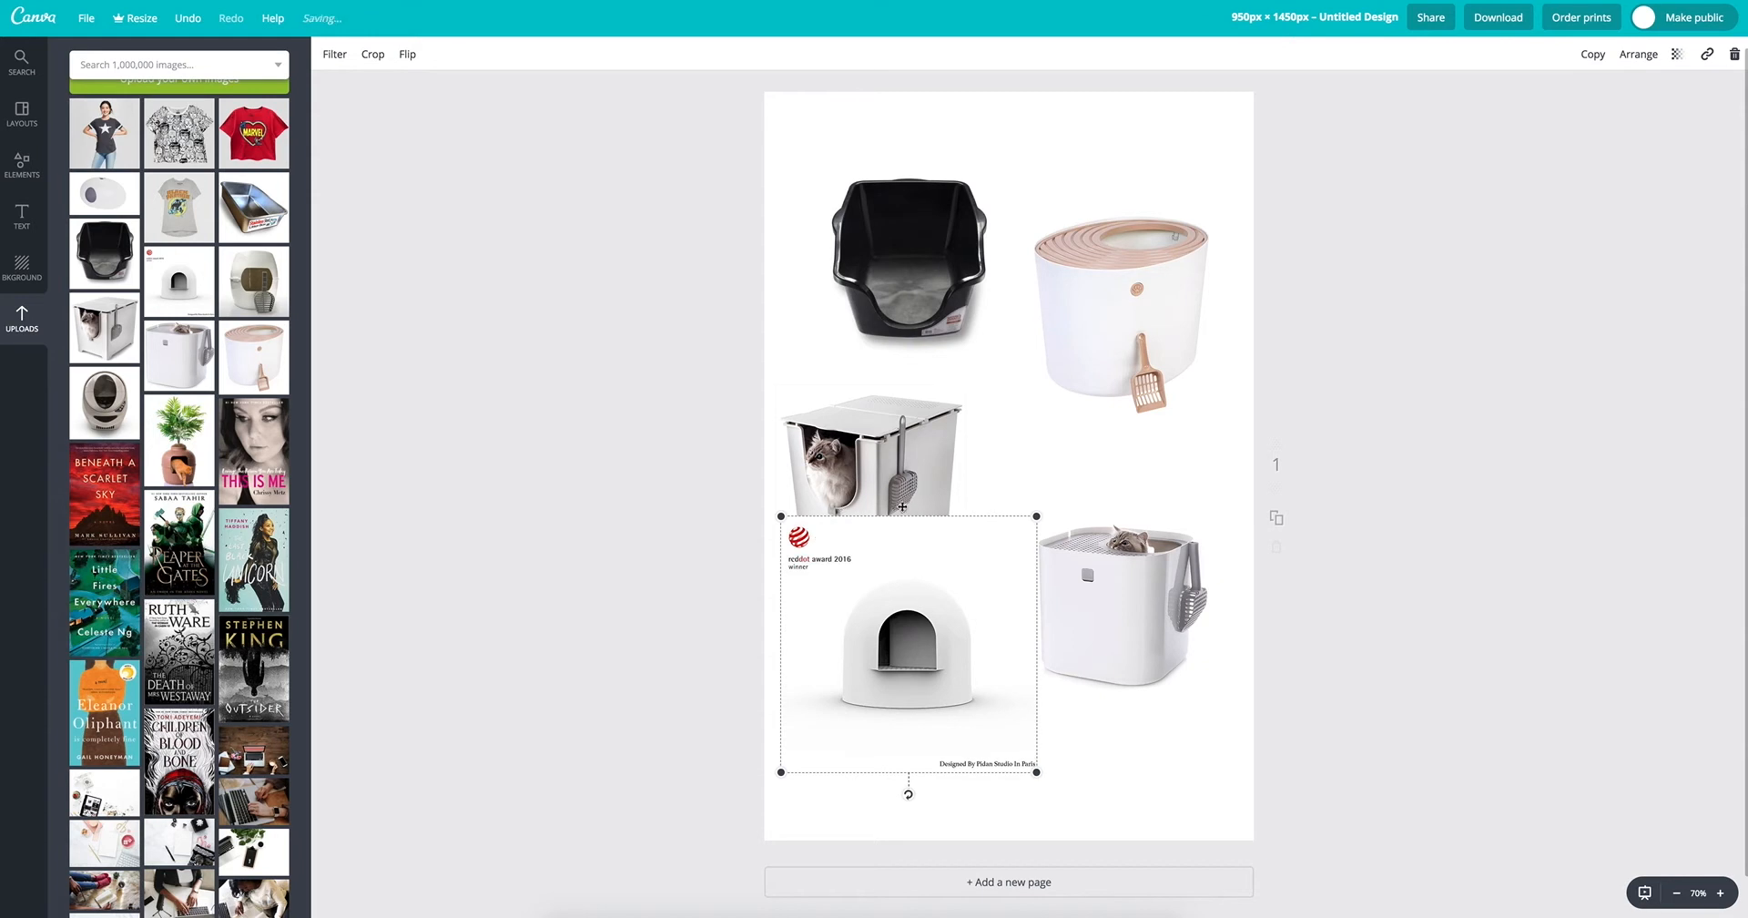
Step: Crop the dome litter box image at full width to remove the award logo and designer caption, and nudge it slightly down
{"action": "double_click", "coordinate": [887, 625]}
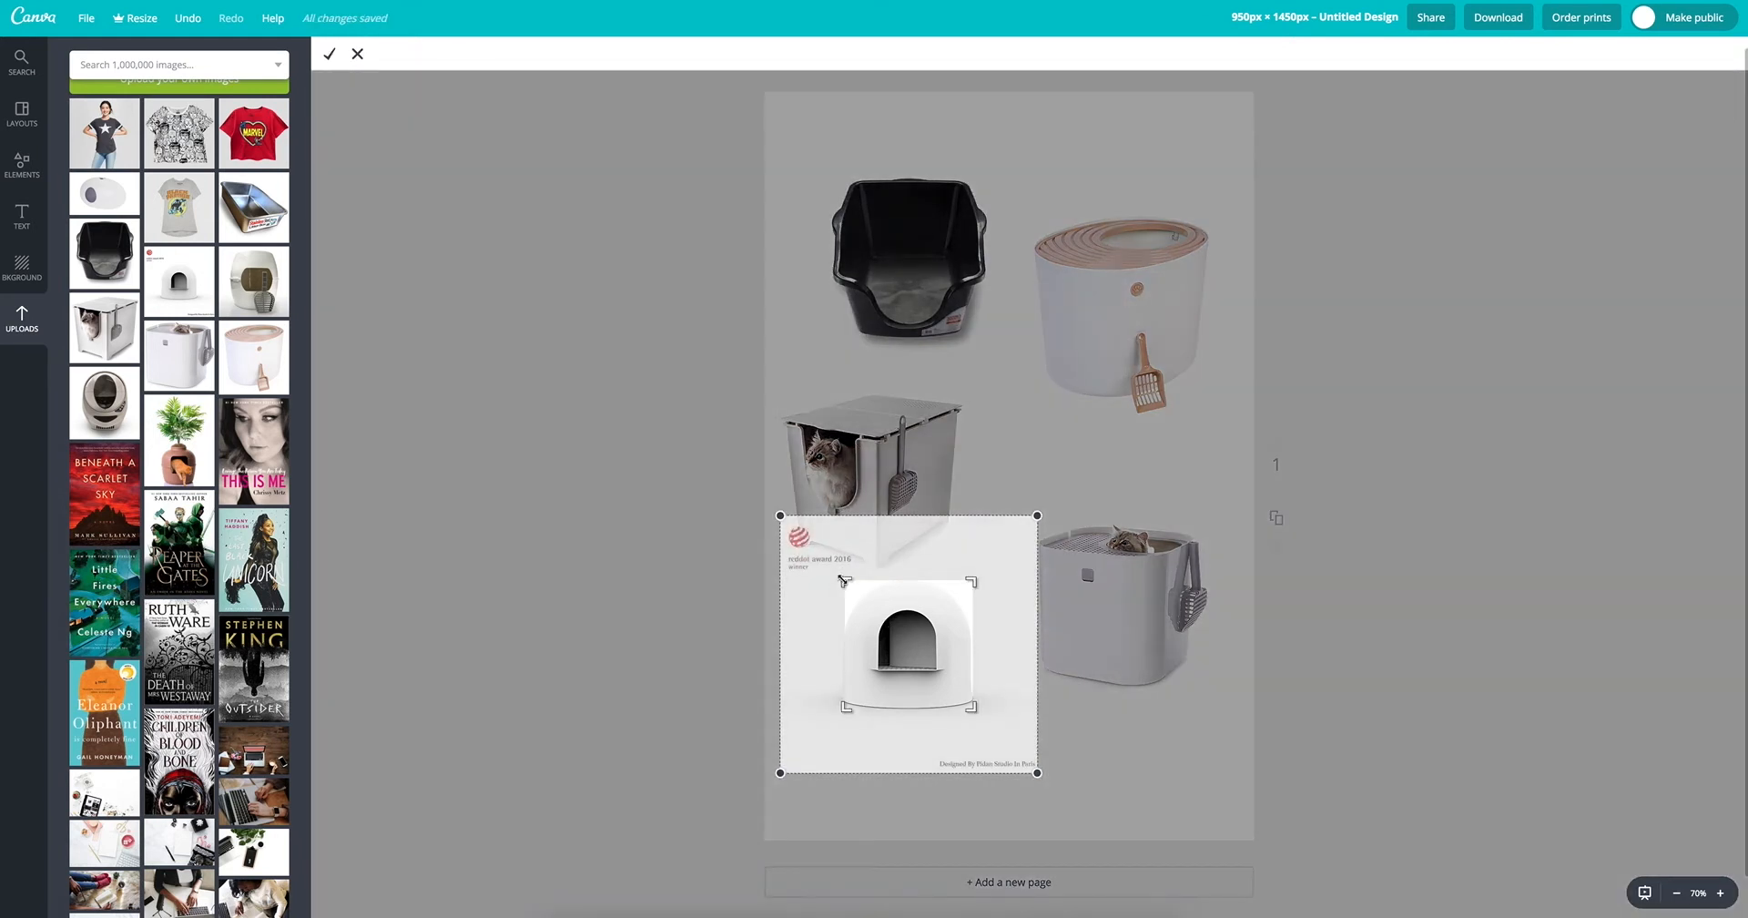
{"action": "left_click_drag", "start_coordinate": [845, 580], "coordinate": [778, 580]}
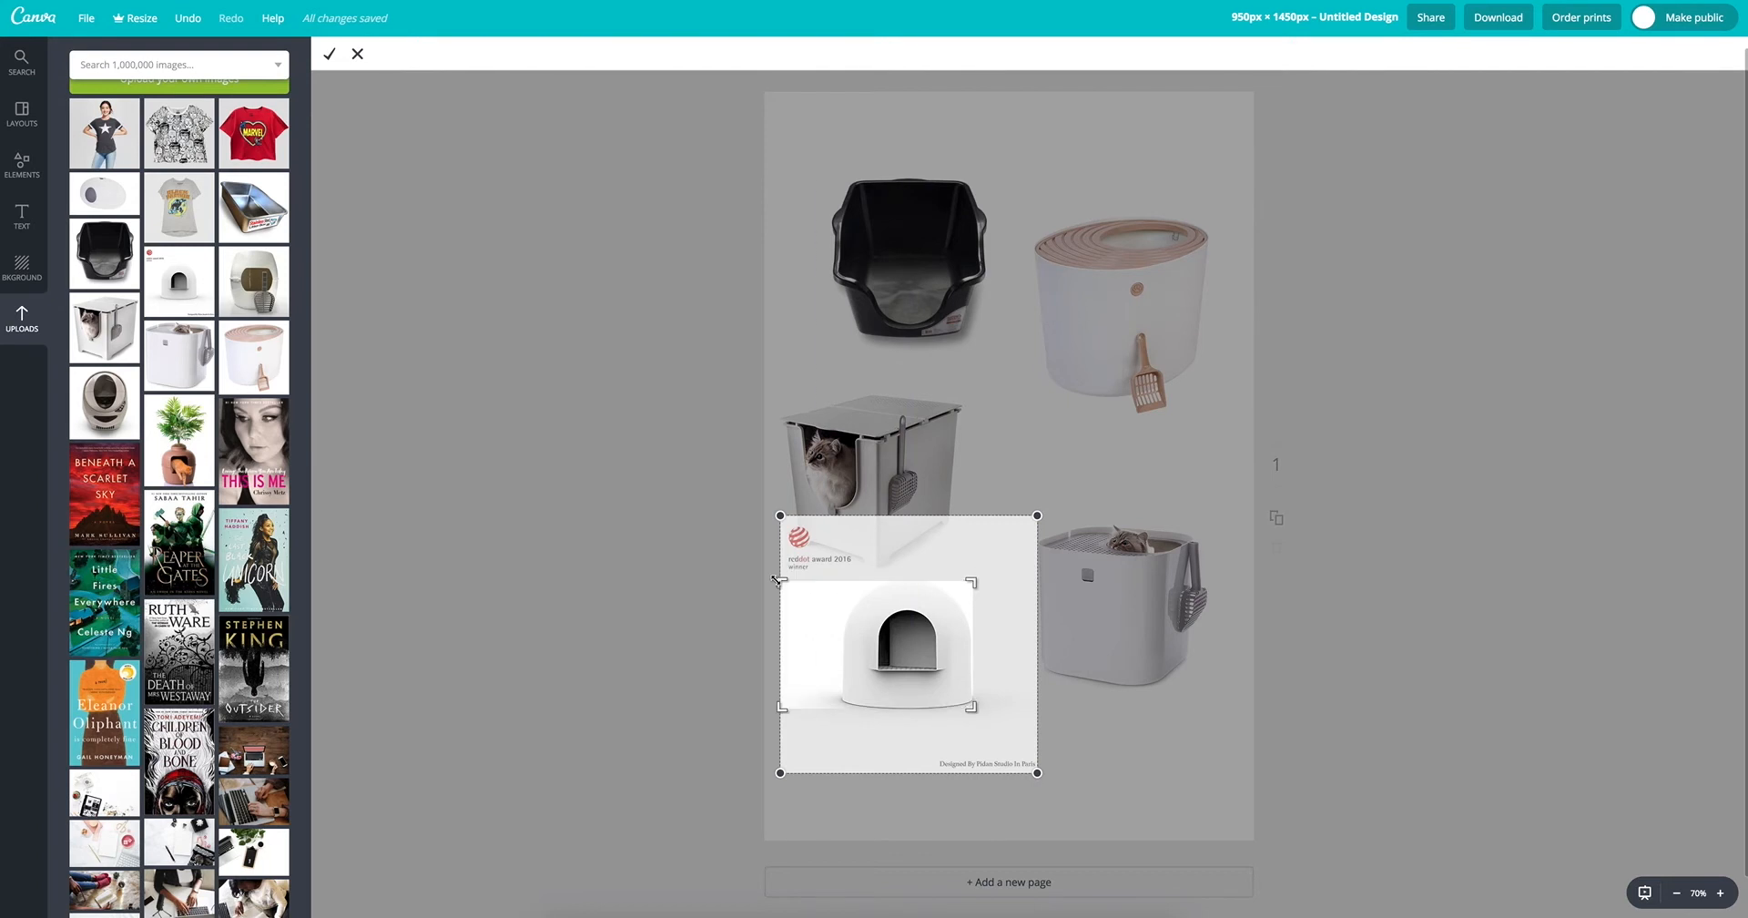
{"action": "left_click_drag", "start_coordinate": [966, 584], "coordinate": [1055, 583]}
{"action": "left_click_drag", "start_coordinate": [977, 710], "coordinate": [1038, 726]}
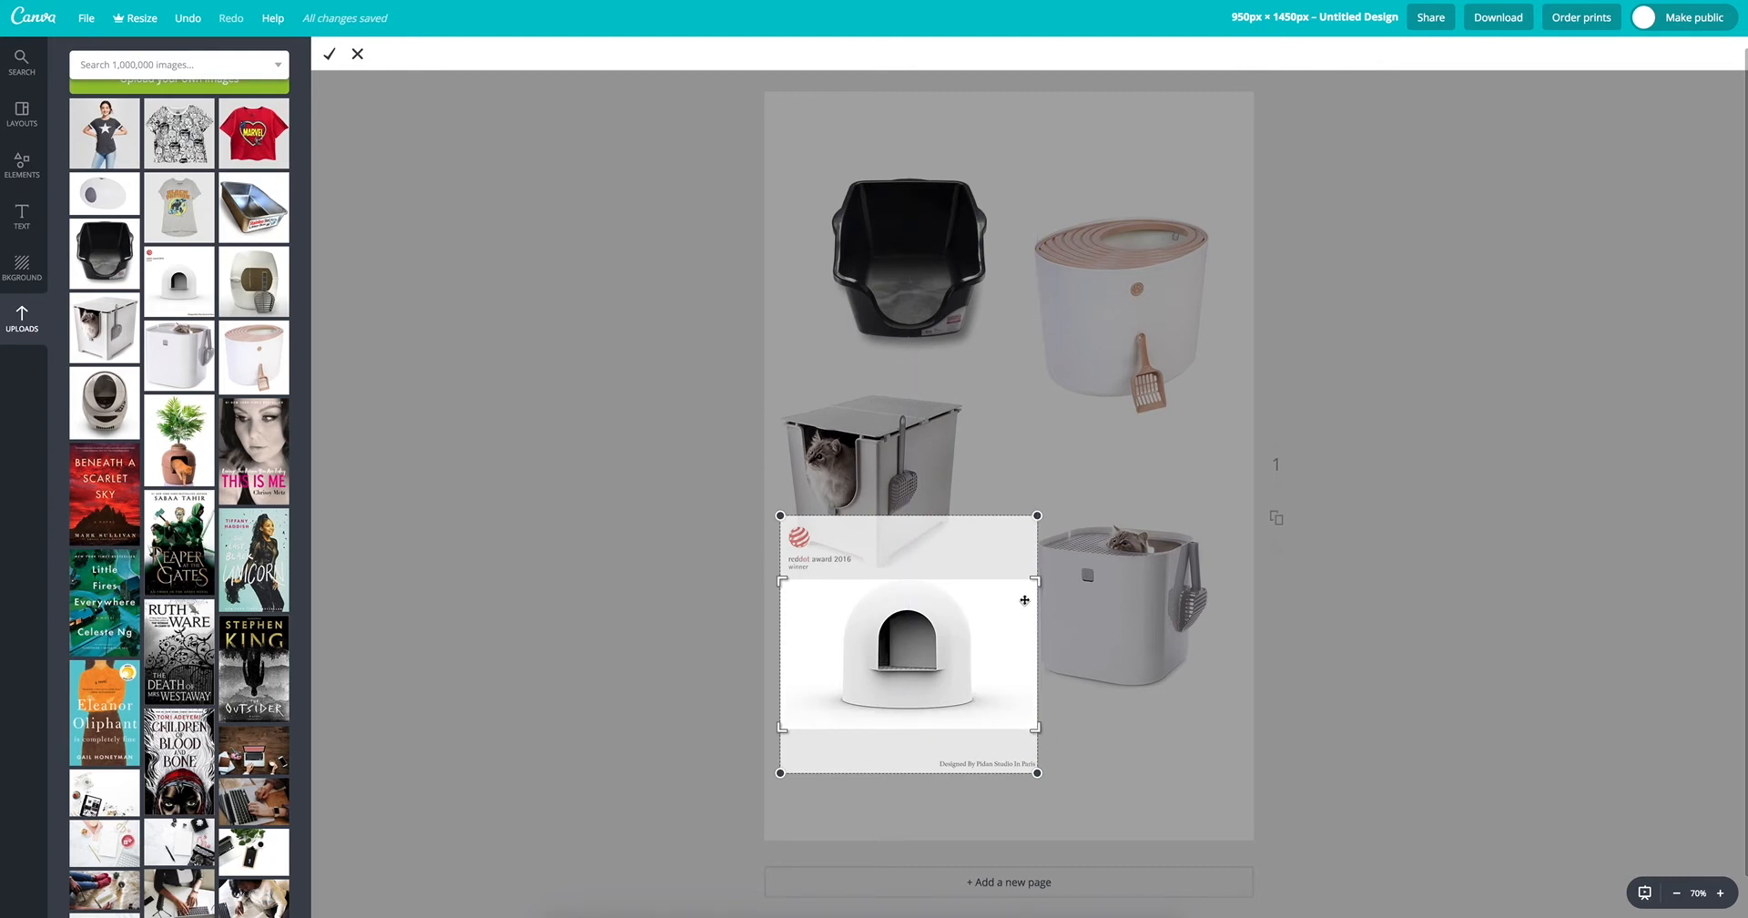
{"action": "left_click_drag", "start_coordinate": [1036, 581], "coordinate": [1035, 577]}
{"action": "left_click", "coordinate": [330, 55]}
{"action": "left_click_drag", "start_coordinate": [962, 678], "coordinate": [962, 686]}
{"action": "left_click", "coordinate": [605, 559]}
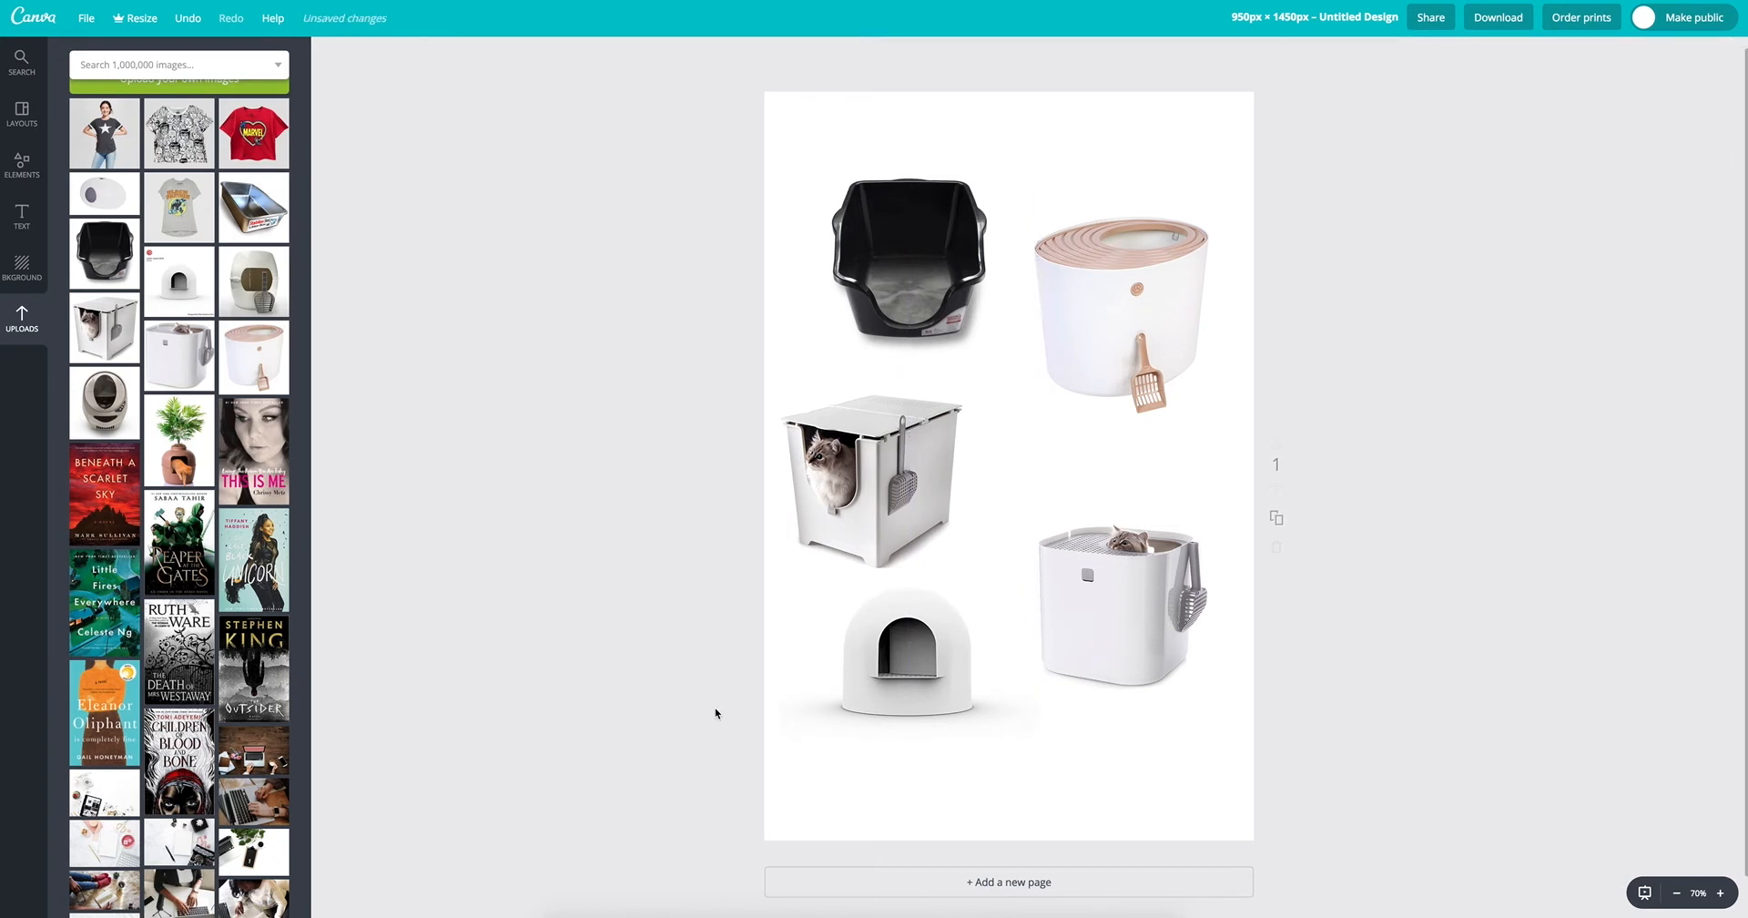
Step: Move the top-entry litter box with the cat up and left, and bring it forward in front of the overlapping image
{"action": "left_click_drag", "start_coordinate": [1120, 638], "coordinate": [1099, 609]}
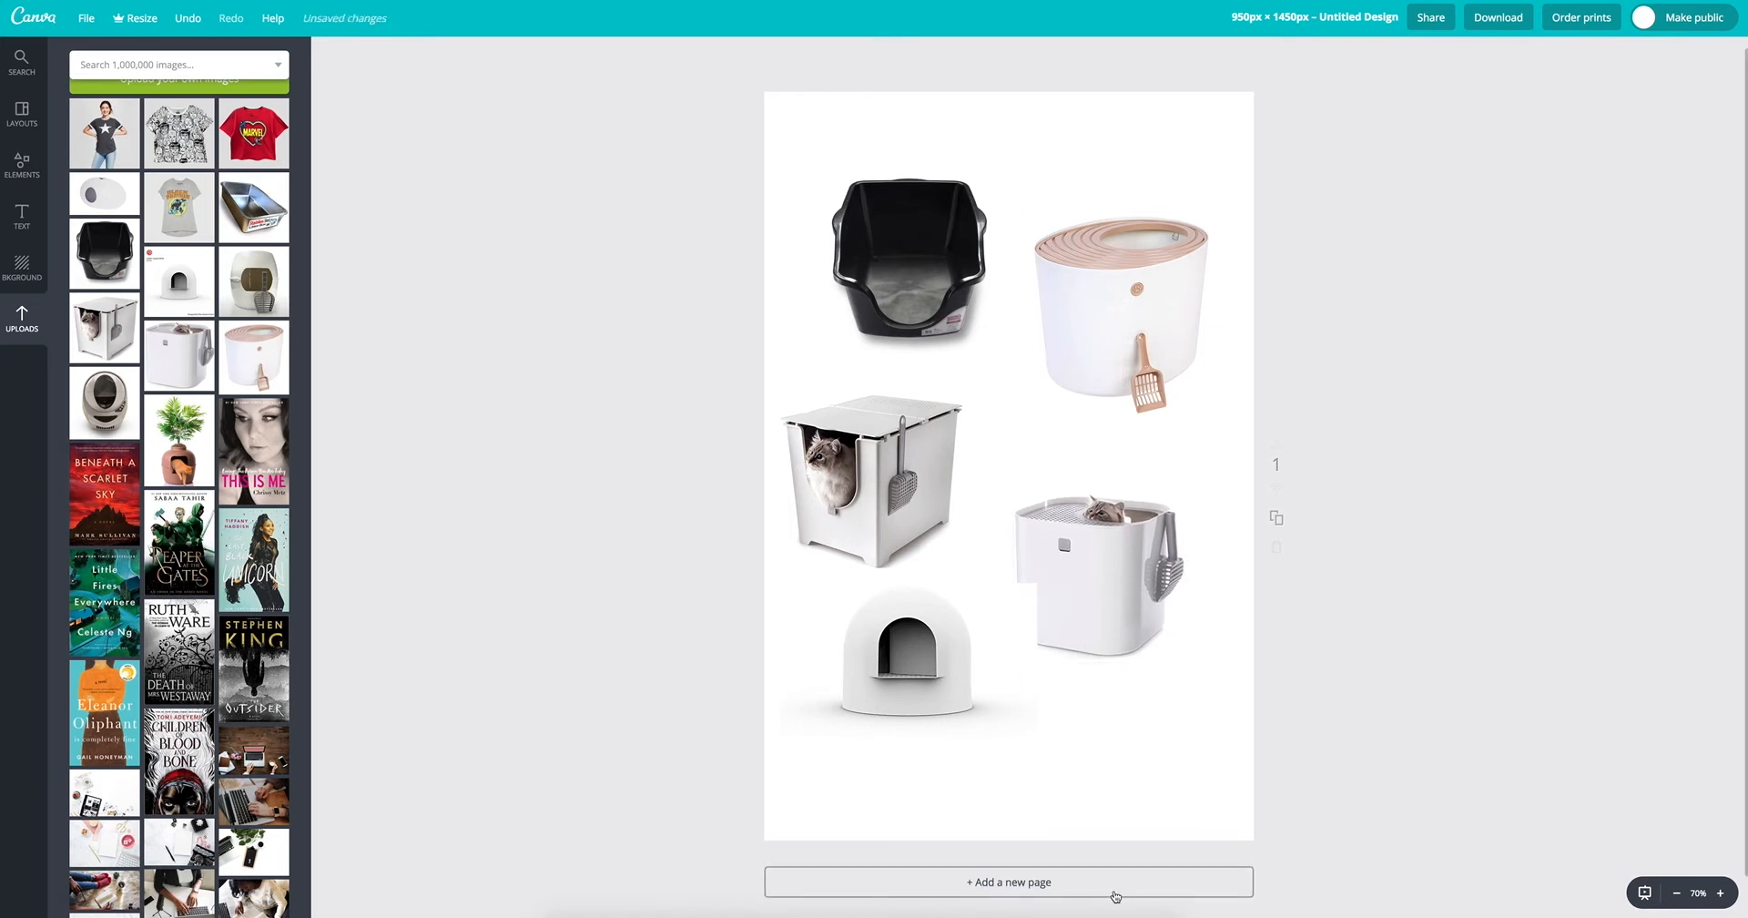
{"action": "left_click", "coordinate": [1072, 591]}
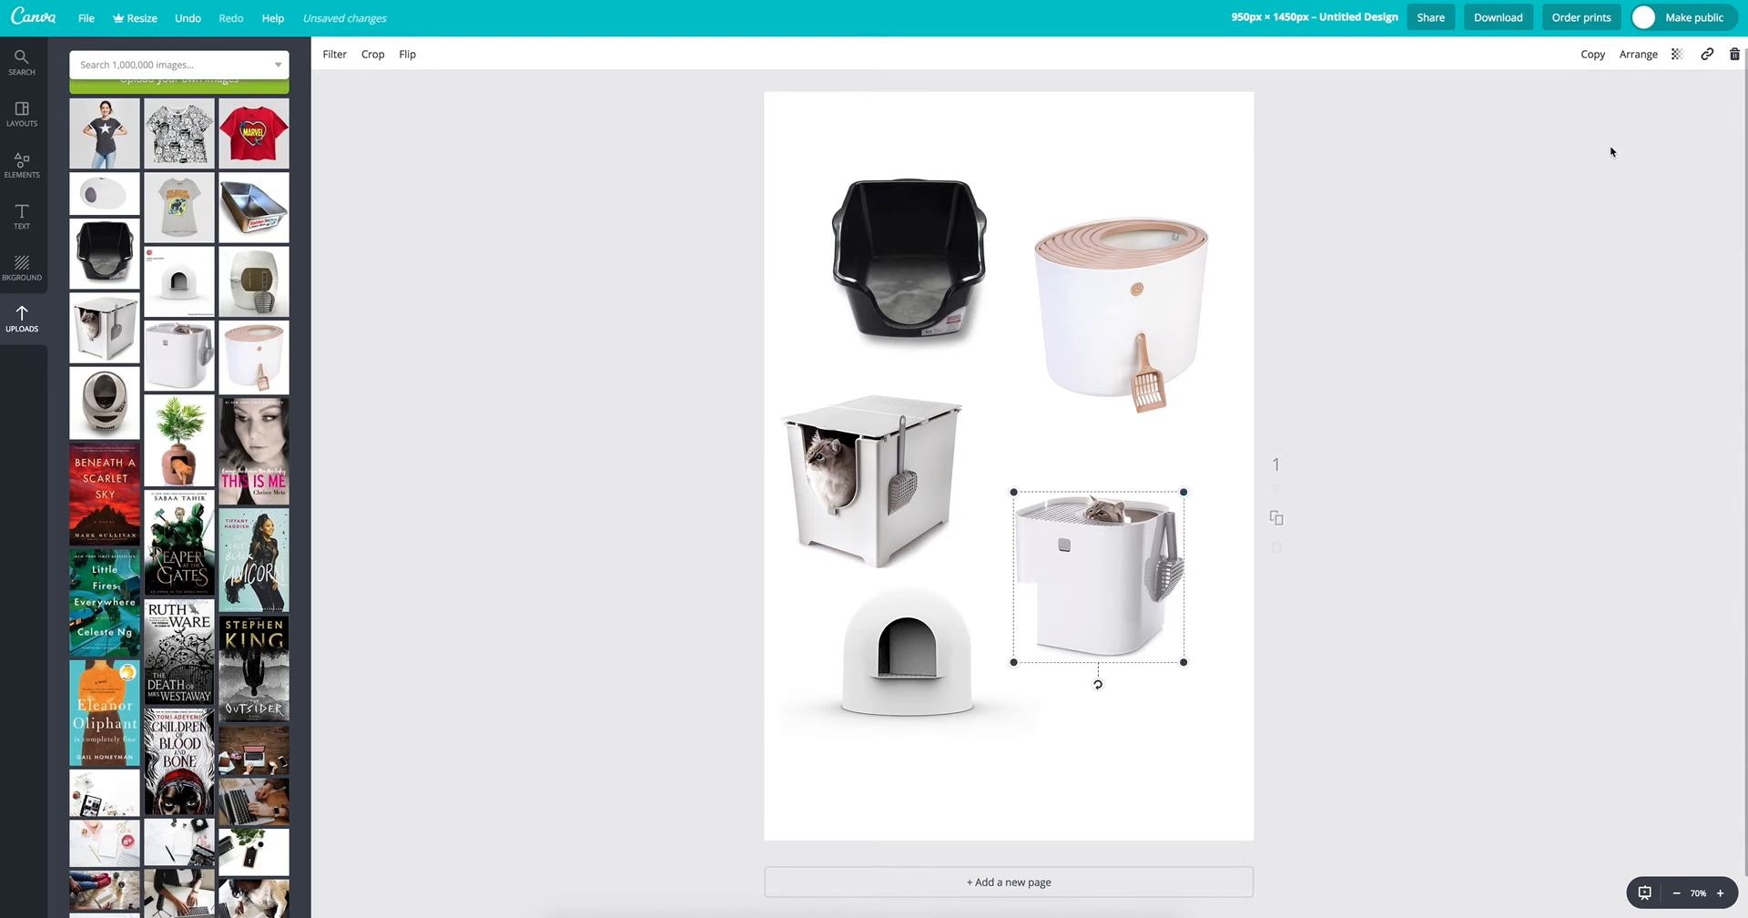
{"action": "left_click", "coordinate": [1637, 54]}
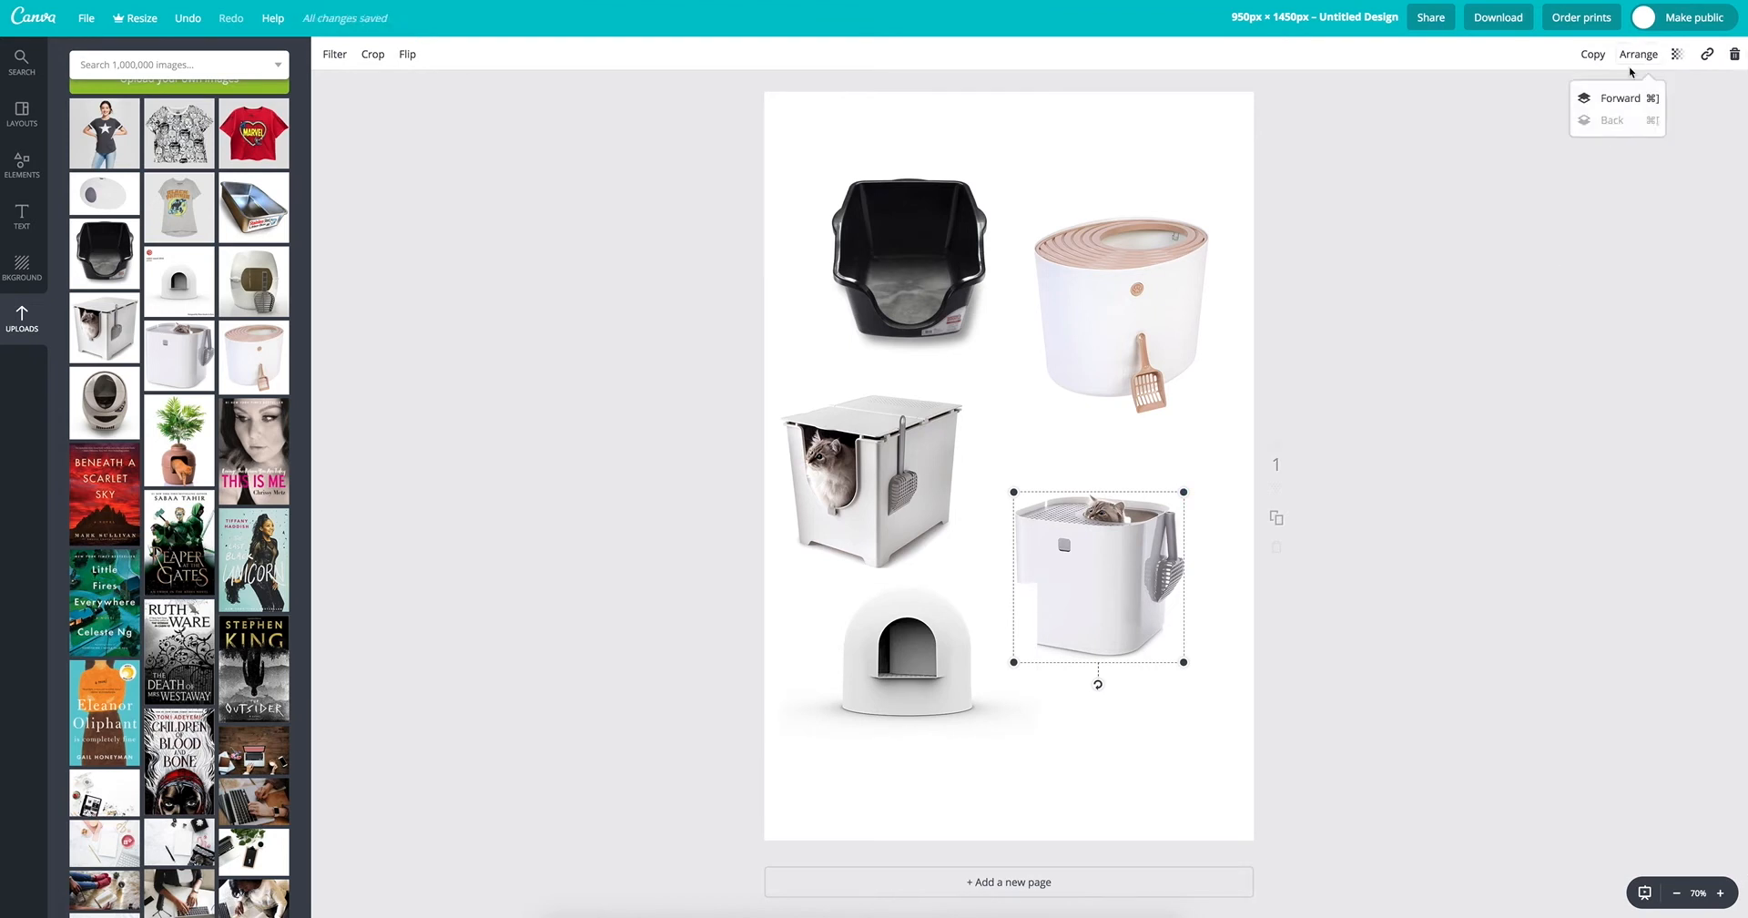
{"action": "left_click", "coordinate": [1626, 96]}
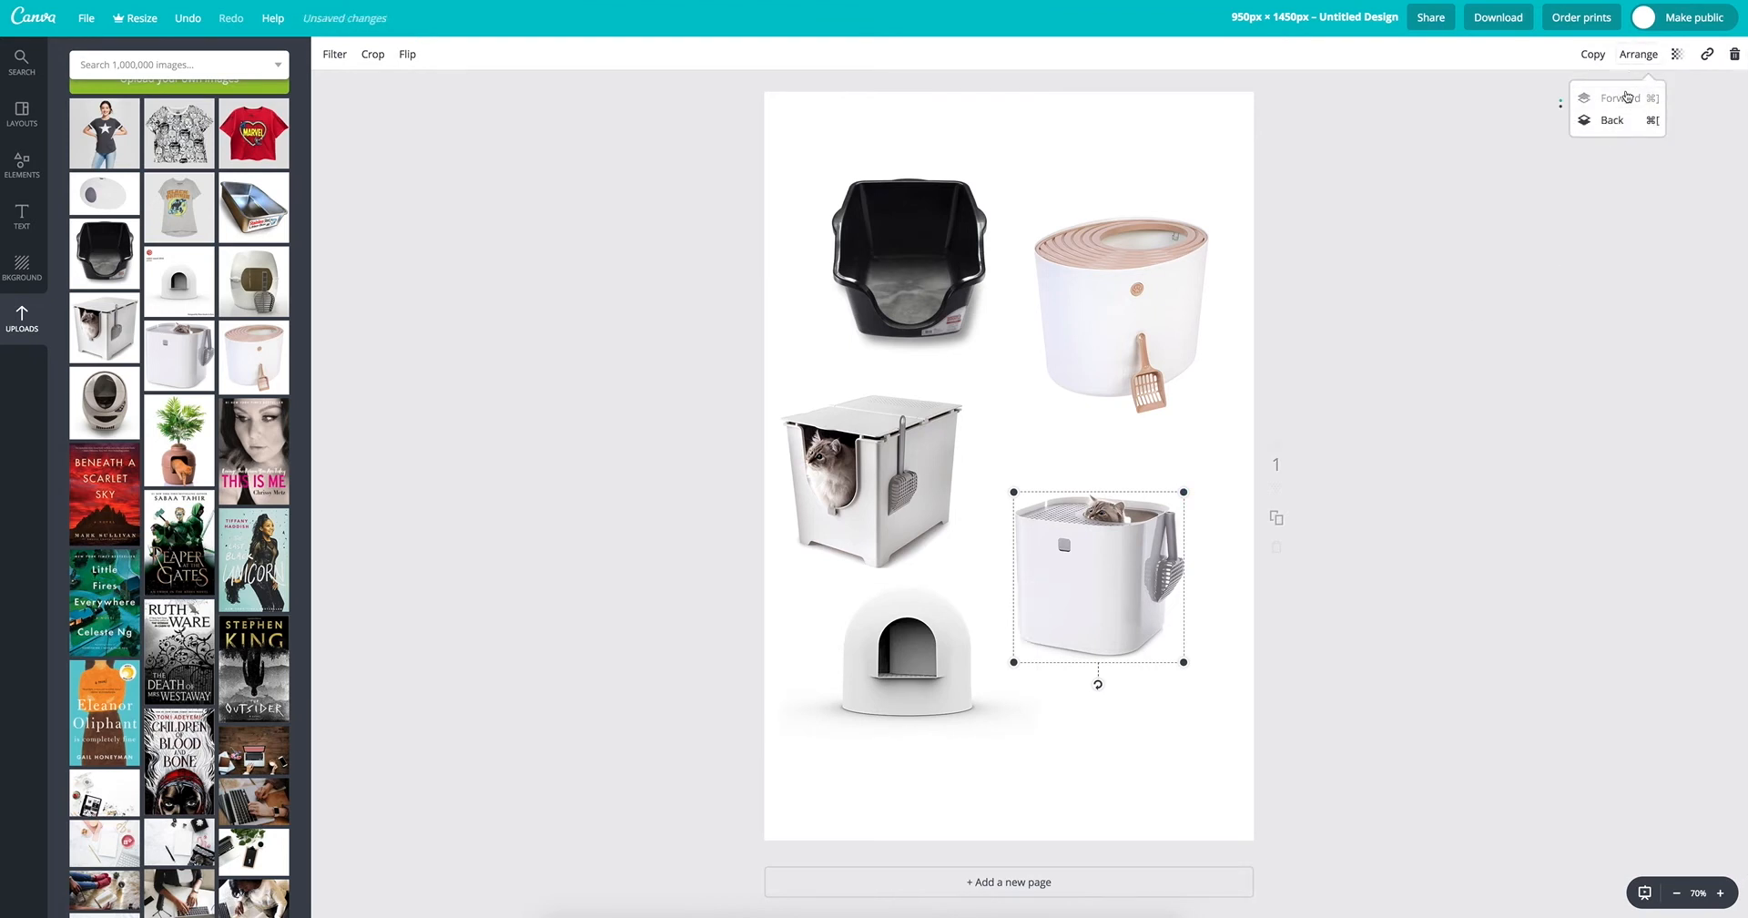
{"action": "left_click", "coordinate": [1461, 387]}
{"action": "left_click", "coordinate": [1369, 628]}
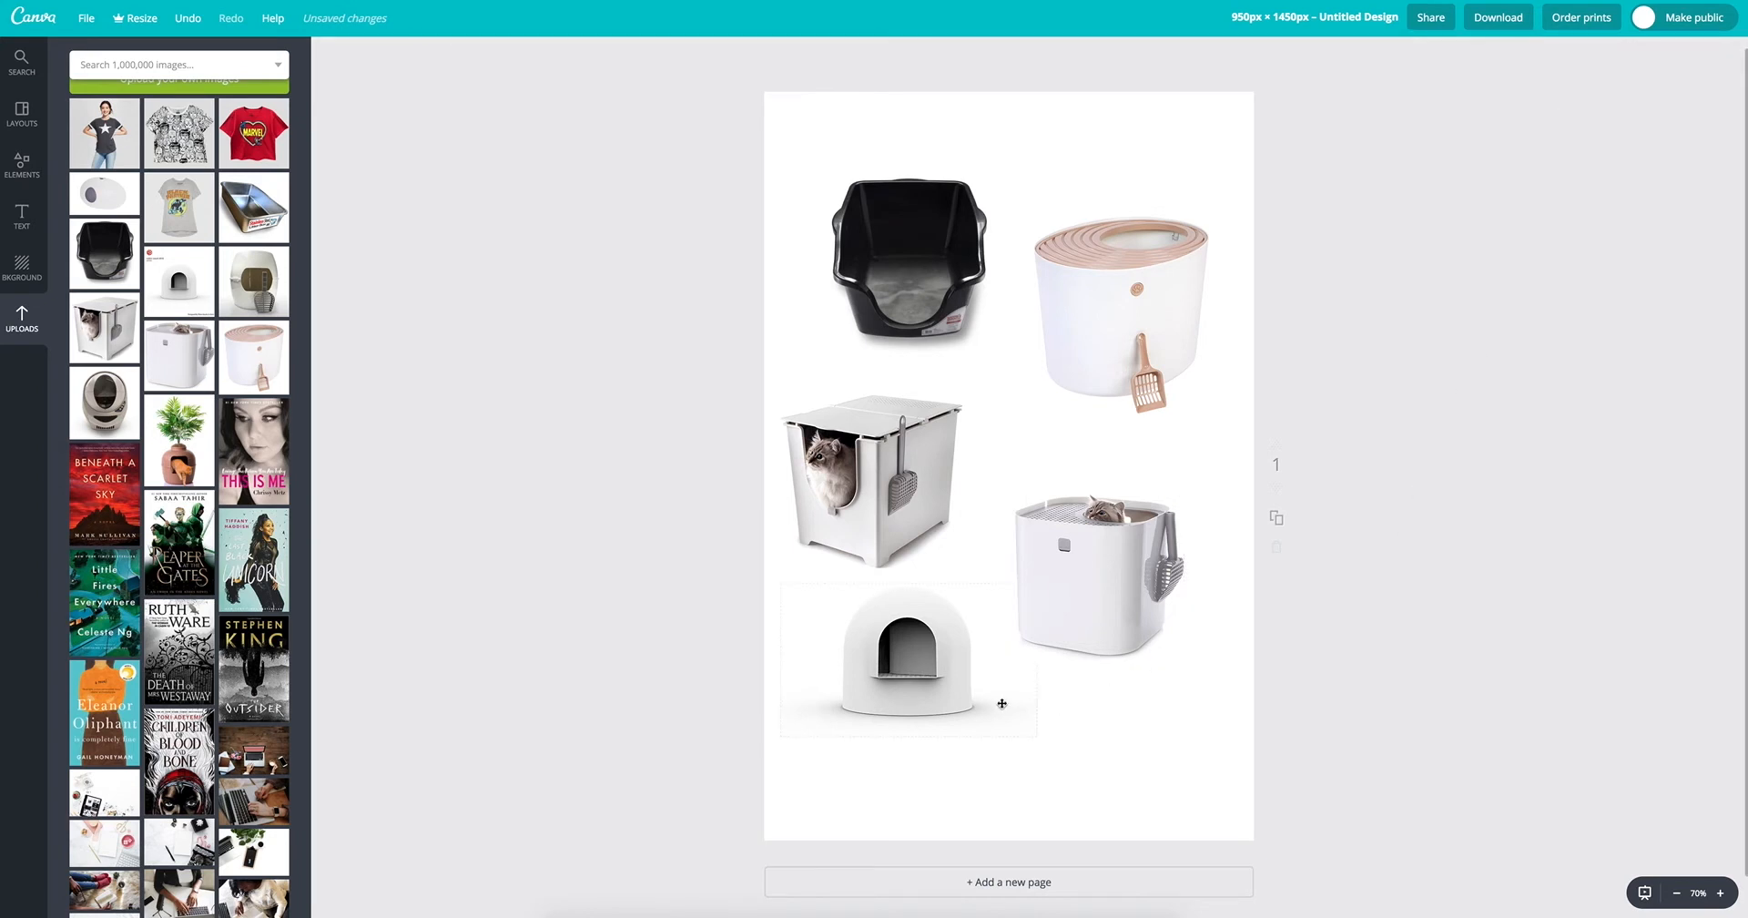
Step: Fine-tune the spacing by moving the top-entry litter box further up and the dome litter box slightly right
{"action": "left_click_drag", "start_coordinate": [1110, 613], "coordinate": [1090, 579]}
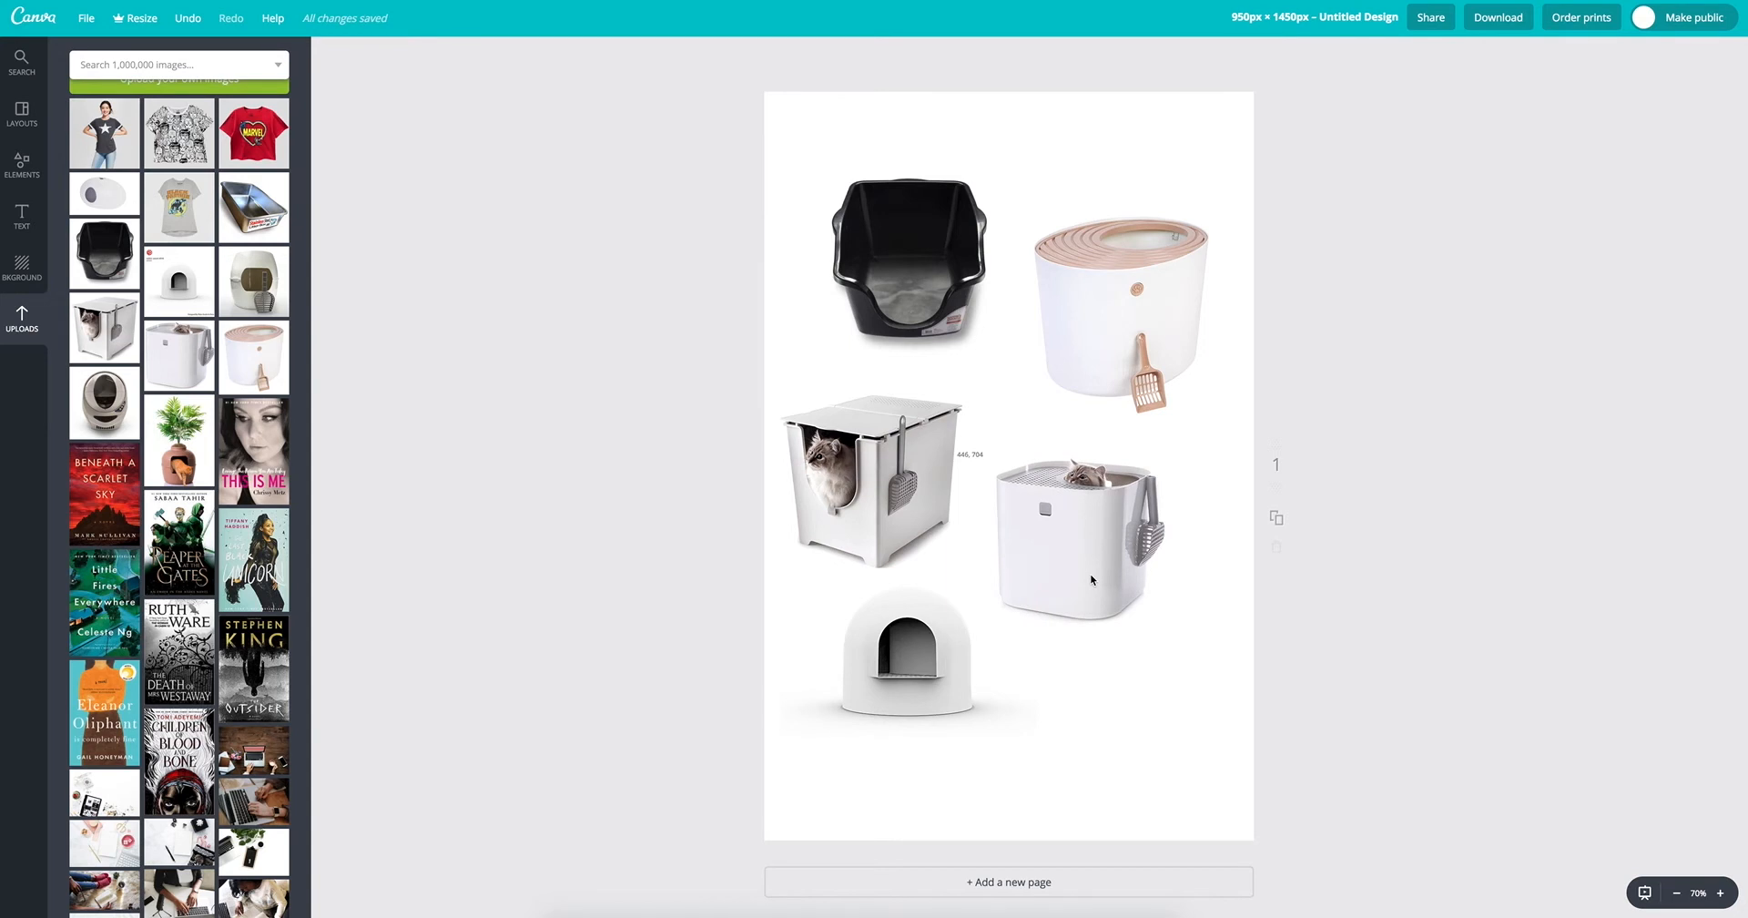
{"action": "left_click_drag", "start_coordinate": [972, 650], "coordinate": [1000, 661]}
{"action": "left_click_drag", "start_coordinate": [1079, 574], "coordinate": [1090, 564]}
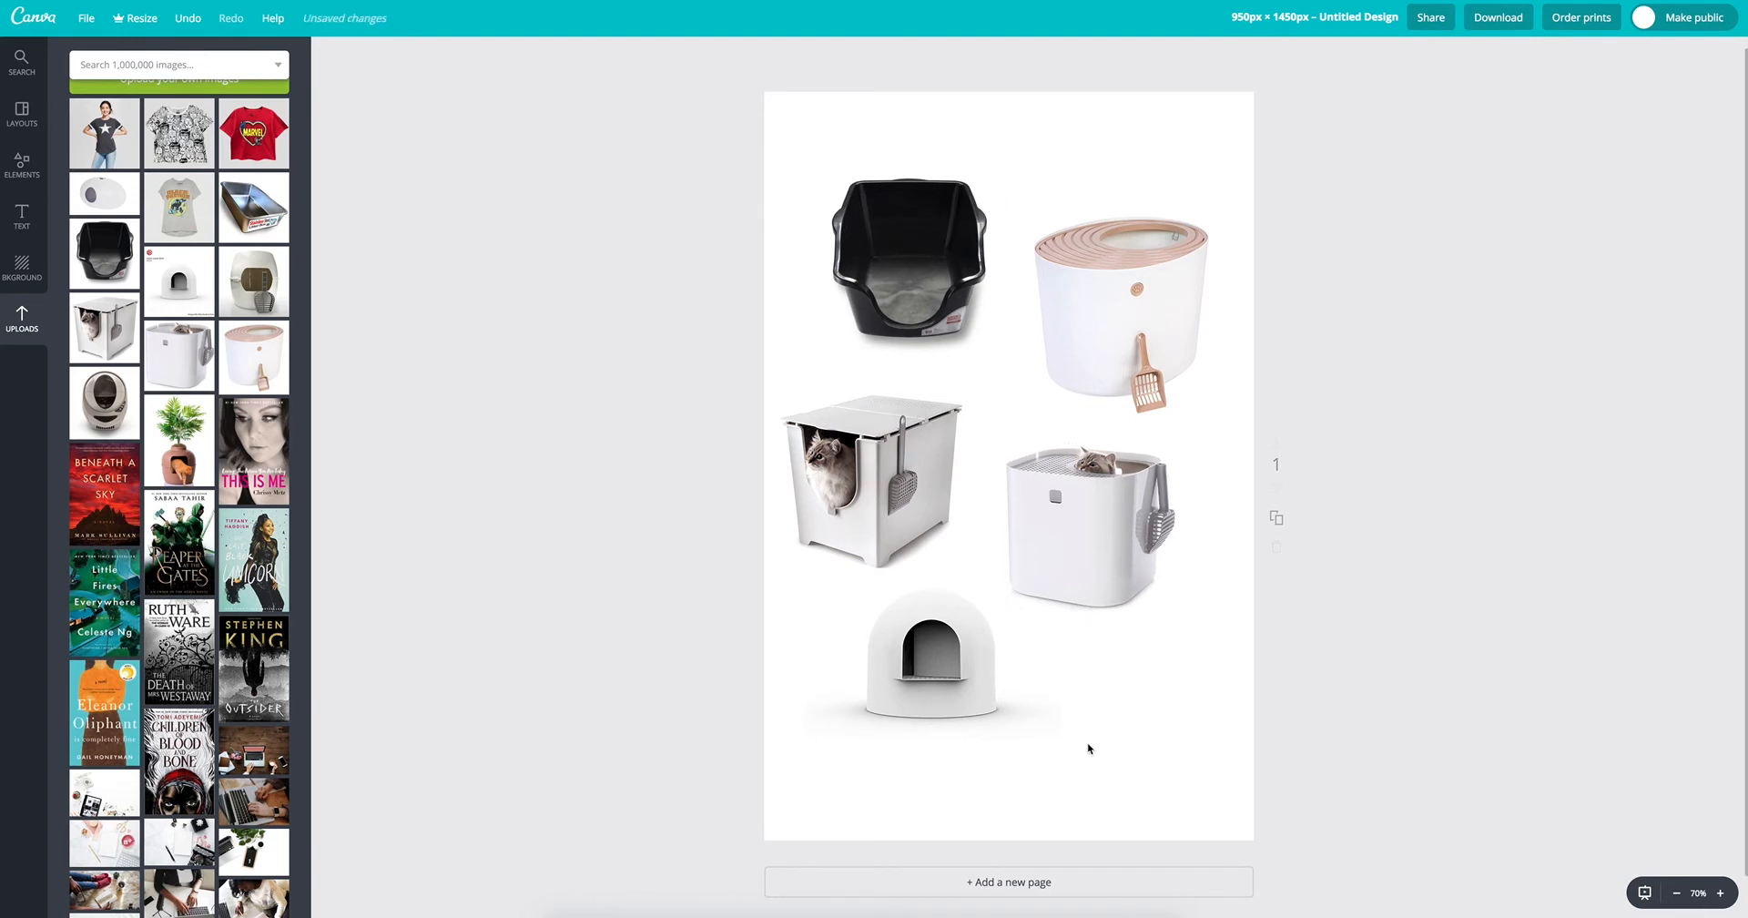
Step: Add the beige globe-shaped litter box image, shrink it, and place it in the page's lower right corner
{"action": "left_click", "coordinate": [77, 428]}
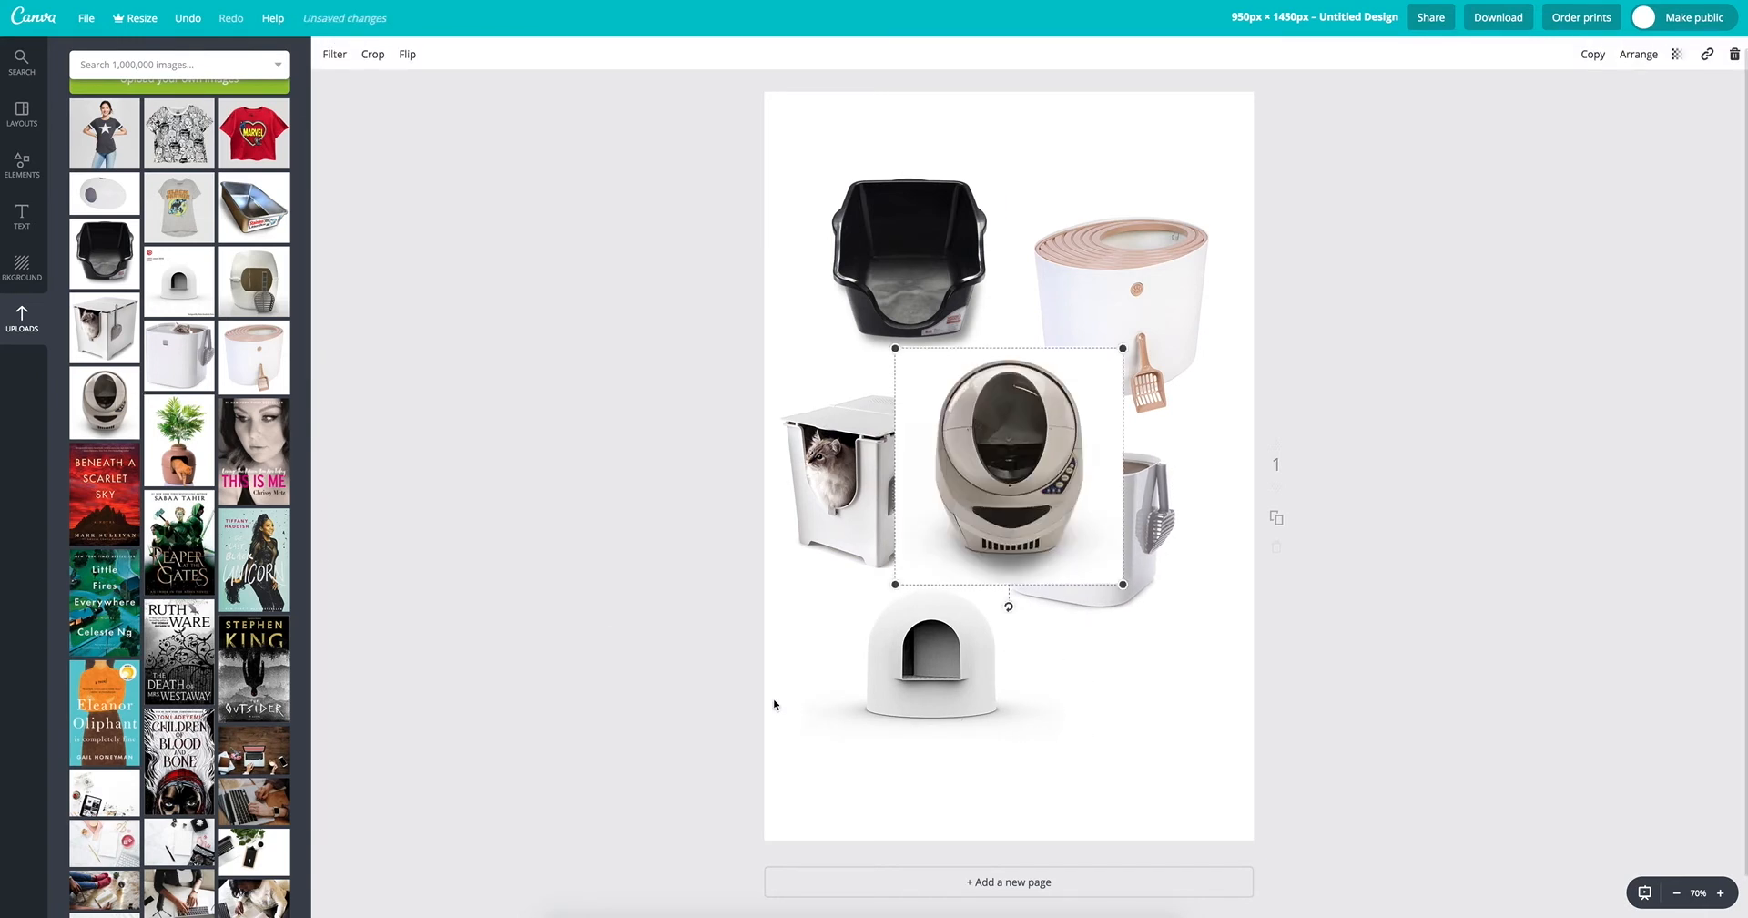
{"action": "left_click_drag", "start_coordinate": [895, 585], "coordinate": [1111, 743]}
{"action": "left_click", "coordinate": [1440, 704]}
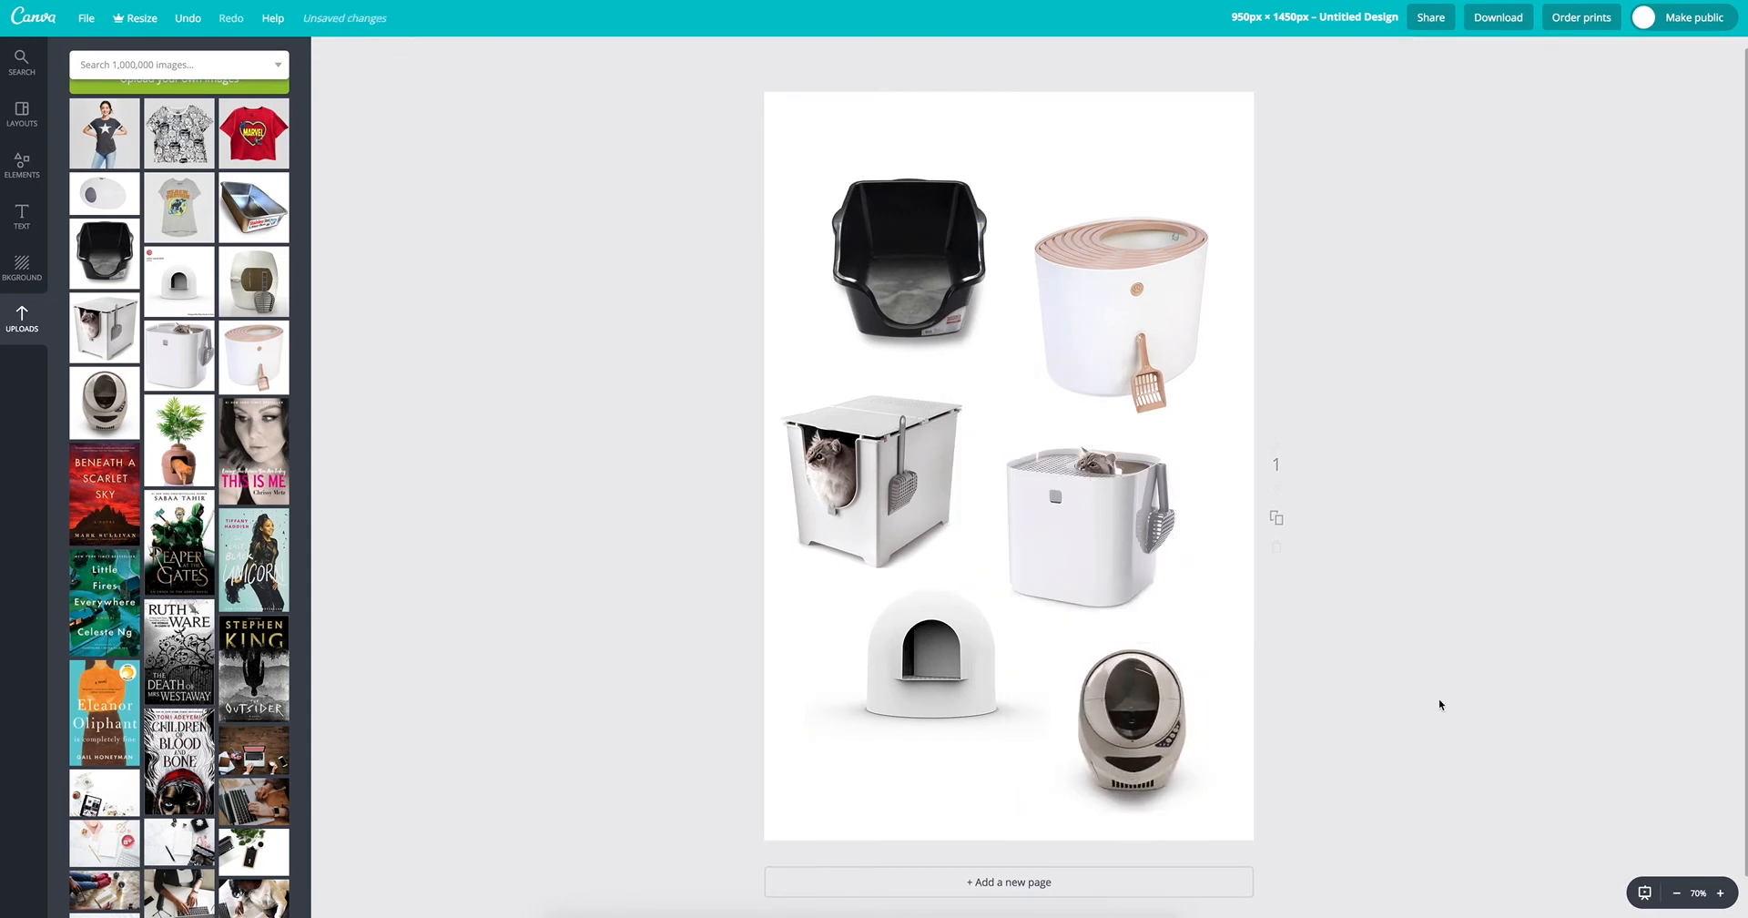
Step: Select all six litter box images, scale them down together, and center them lower on the page to leave room above
{"action": "left_click_drag", "start_coordinate": [1404, 749], "coordinate": [765, 175]}
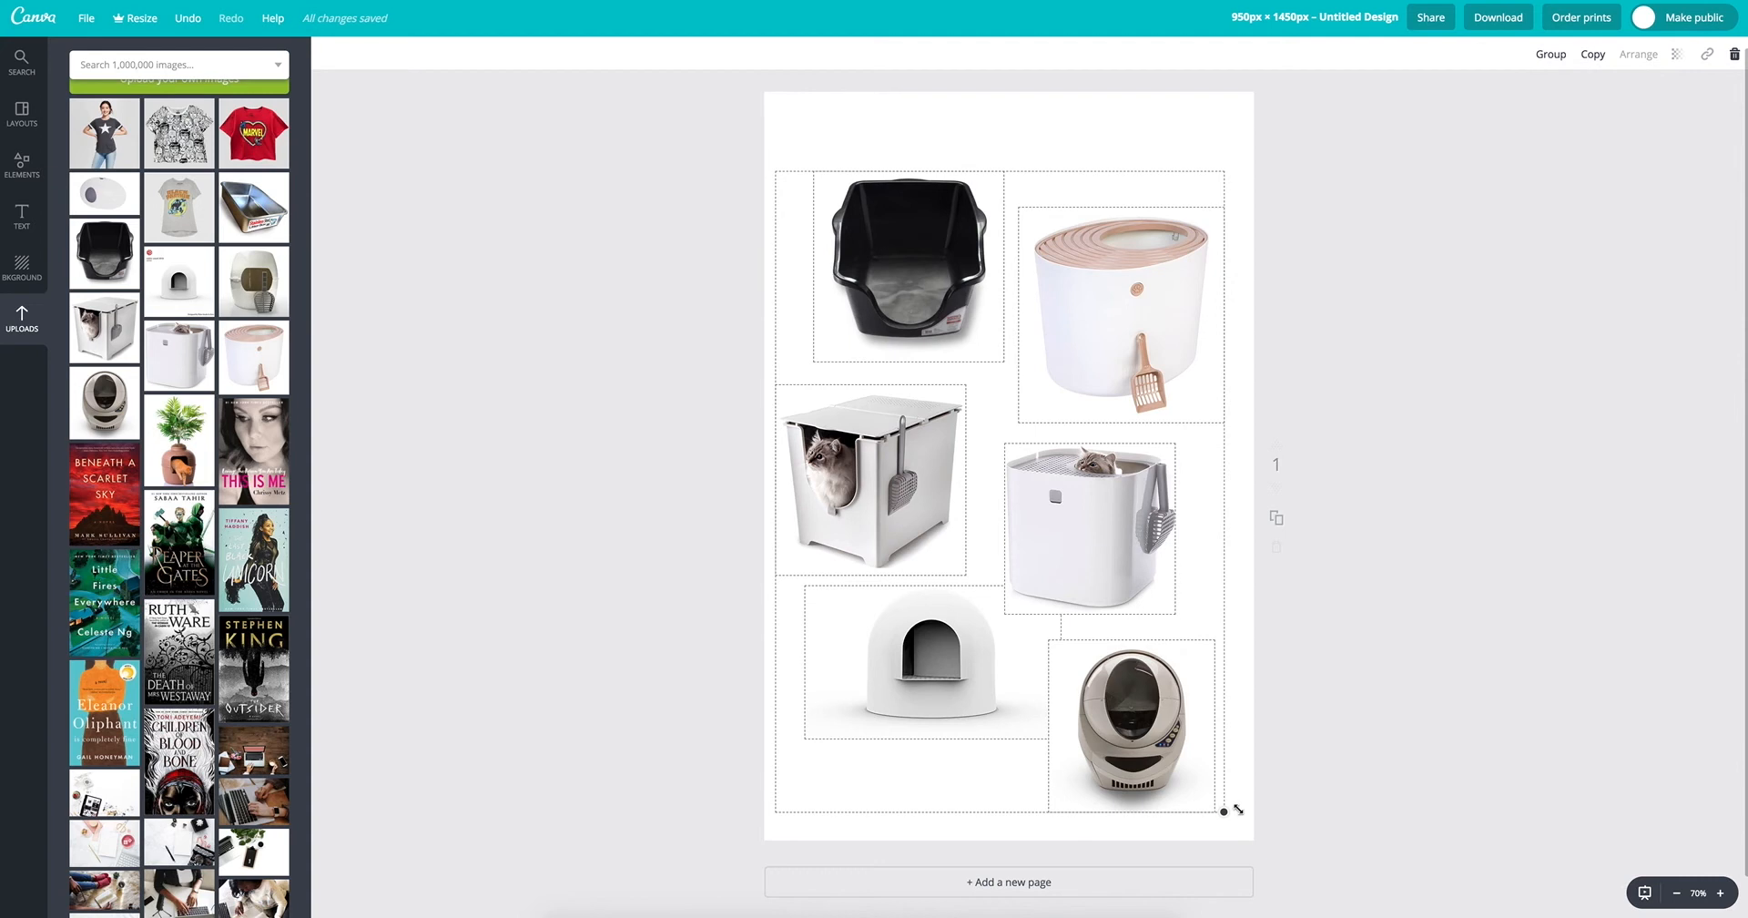
{"action": "left_click_drag", "start_coordinate": [1229, 811], "coordinate": [1176, 742]}
{"action": "left_click_drag", "start_coordinate": [1035, 592], "coordinate": [1070, 635]}
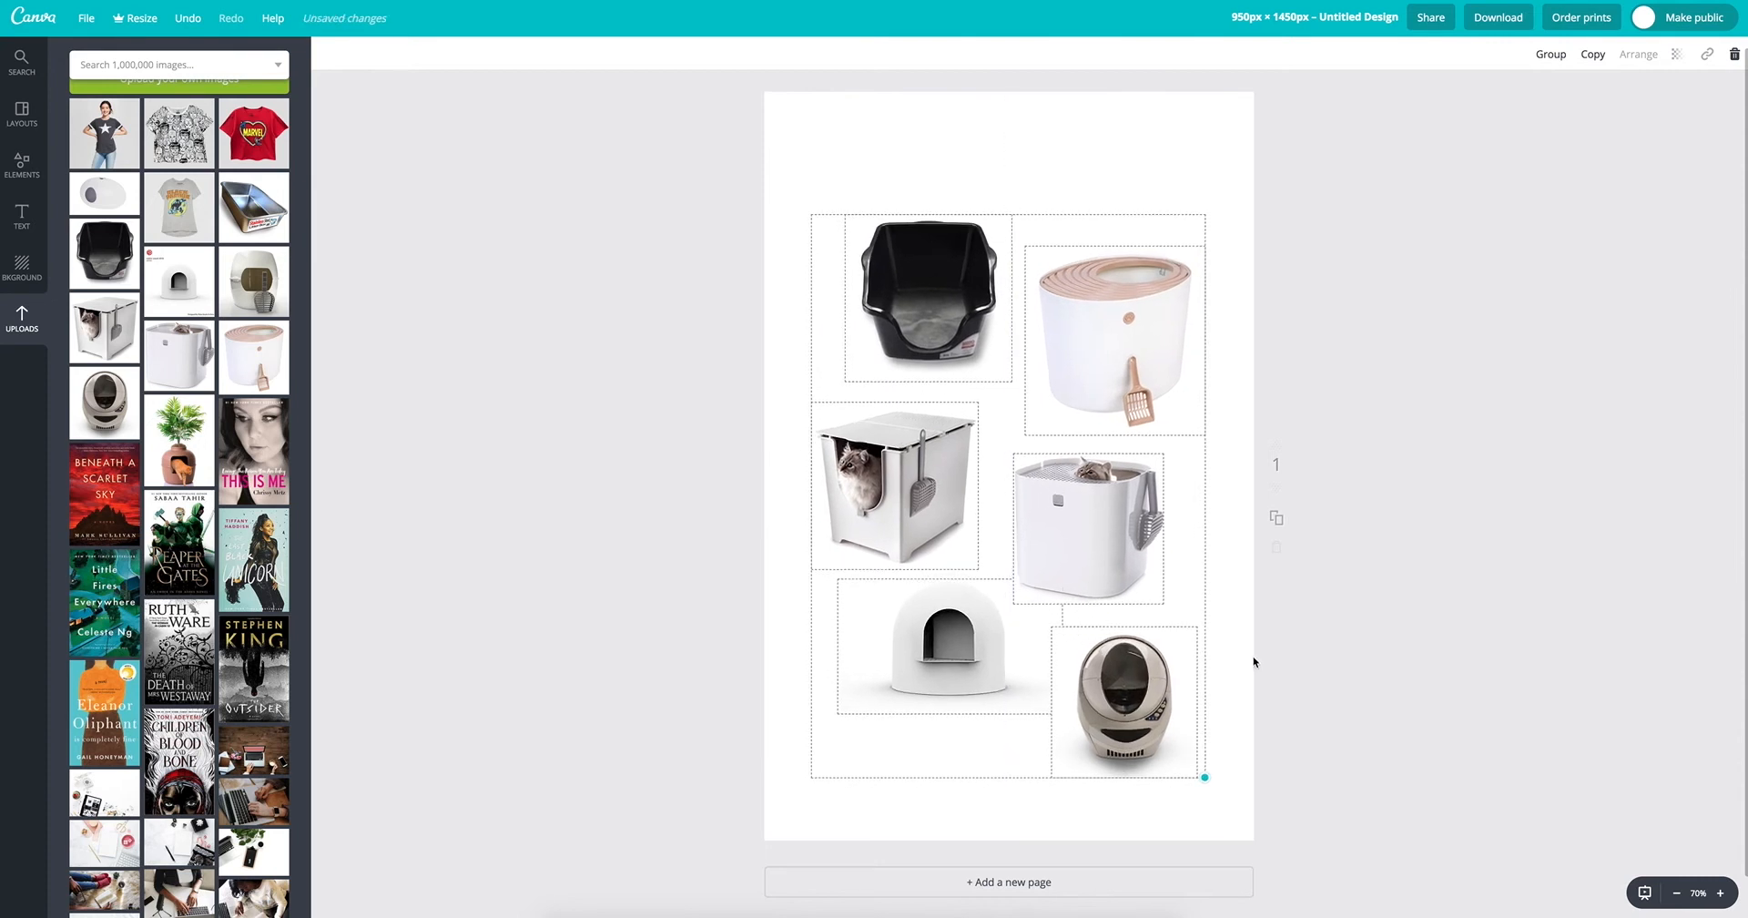
{"action": "left_click_drag", "start_coordinate": [1167, 731], "coordinate": [1168, 740]}
{"action": "left_click", "coordinate": [1335, 741]}
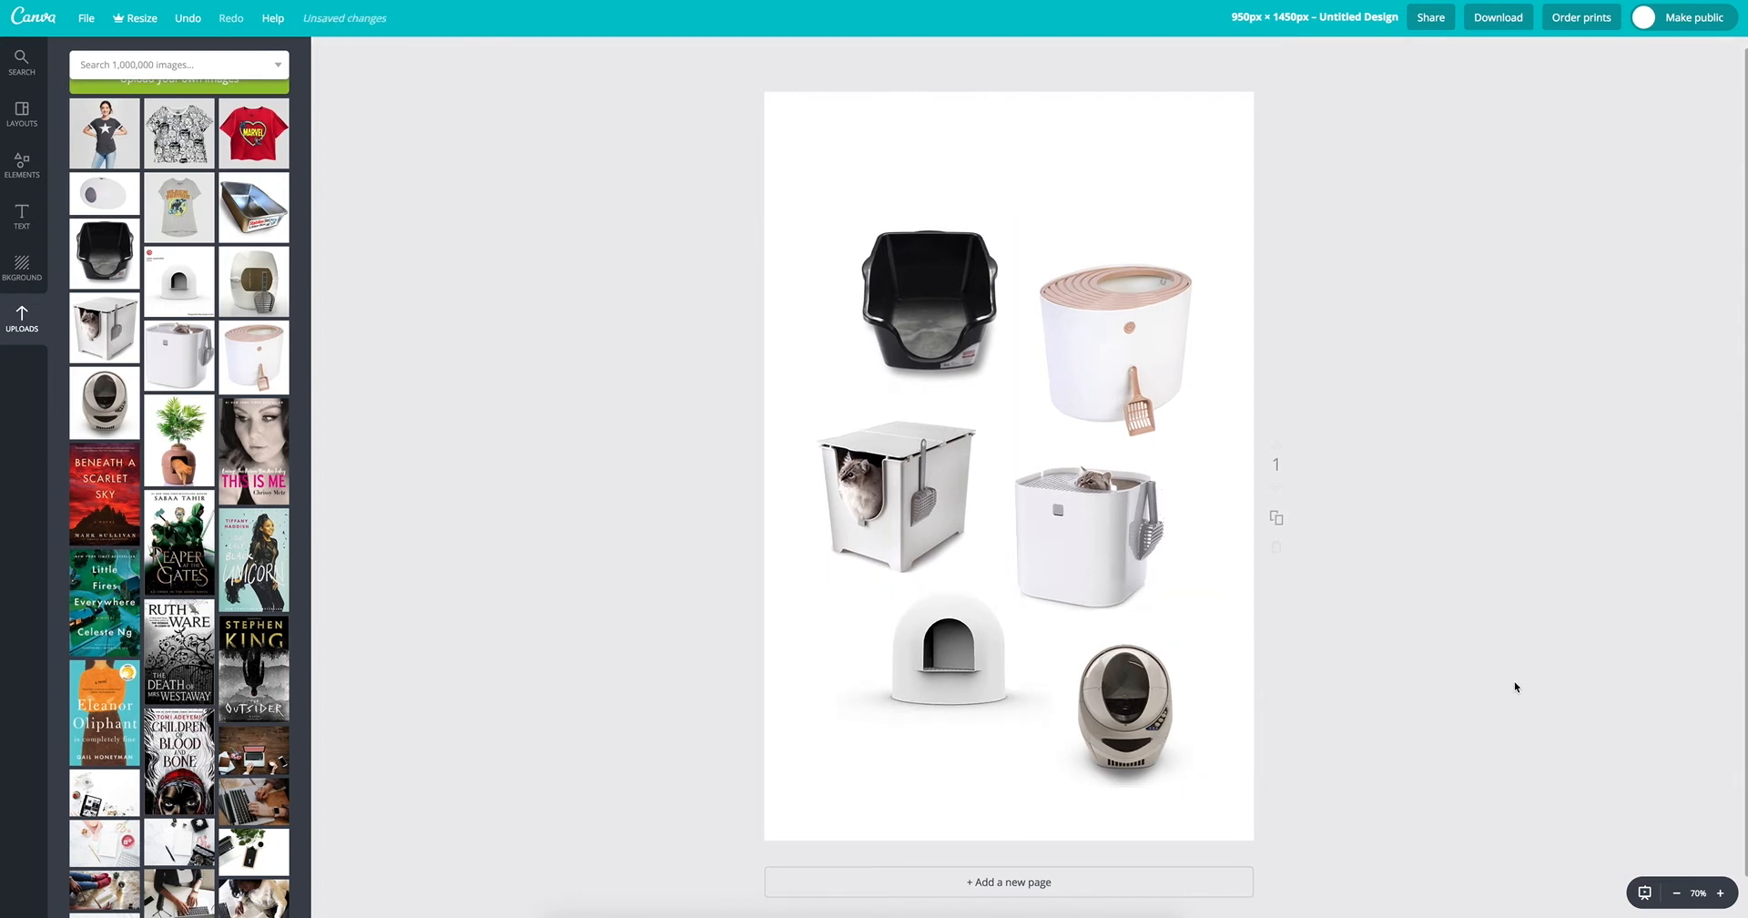
Step: Add a heading reading "modern cat litter boxes" and center it horizontally above the images near the page's upper edge
{"action": "left_click", "coordinate": [22, 217]}
{"action": "left_click", "coordinate": [179, 144]}
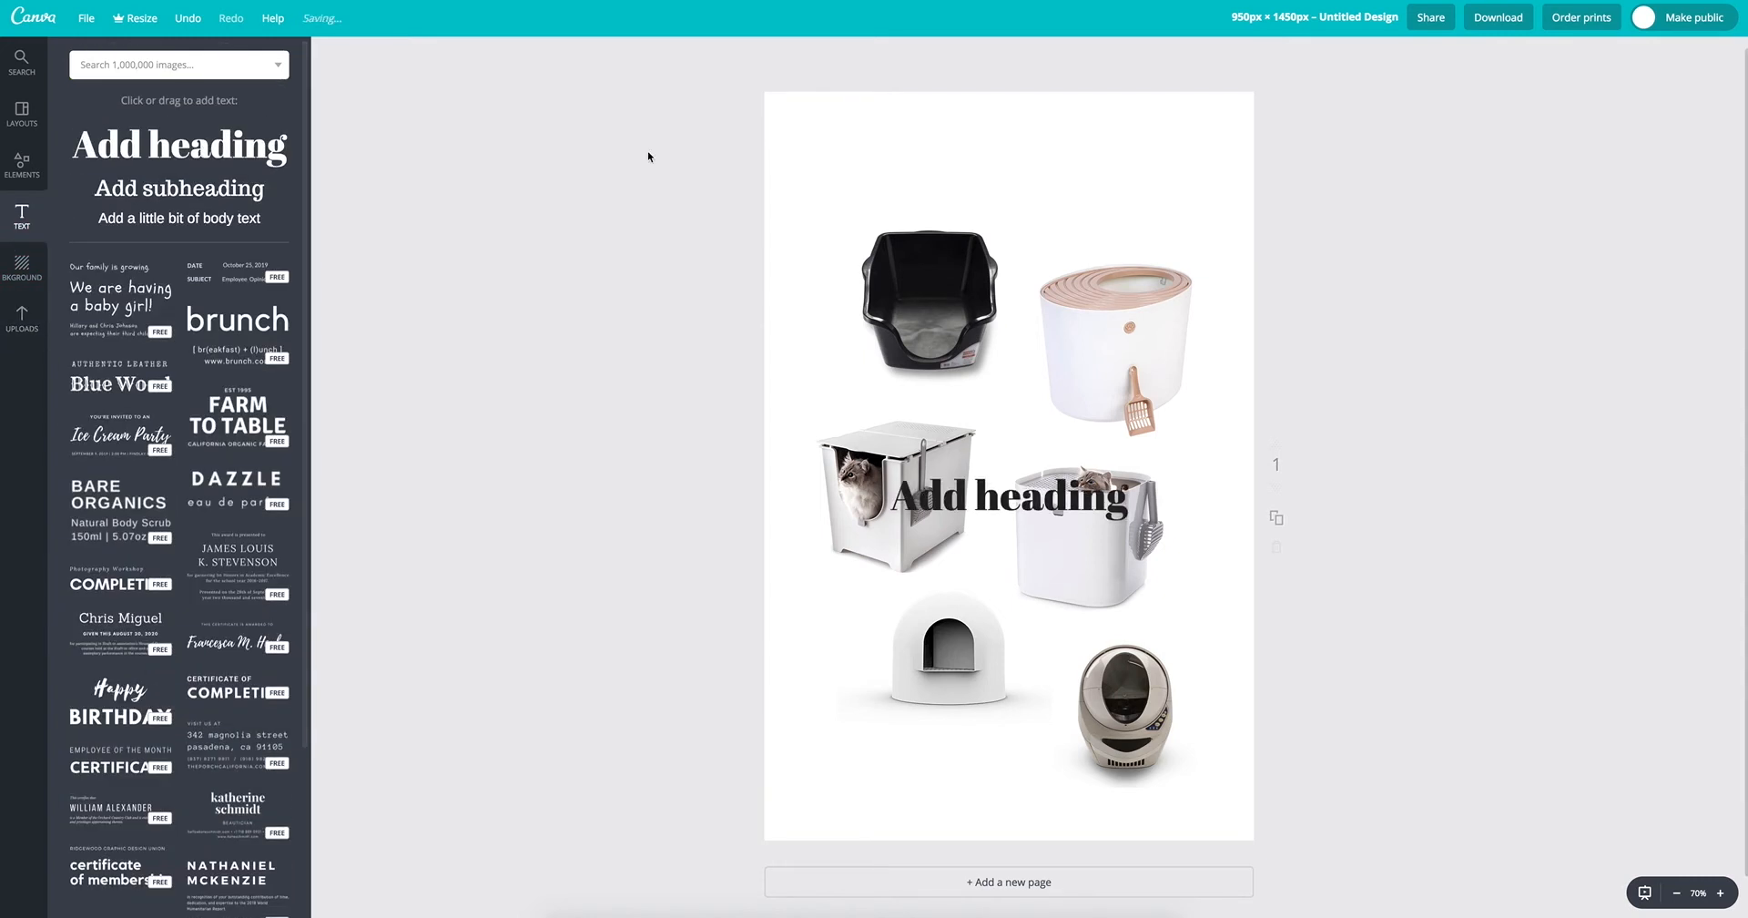
{"action": "double_click", "coordinate": [1008, 471]}
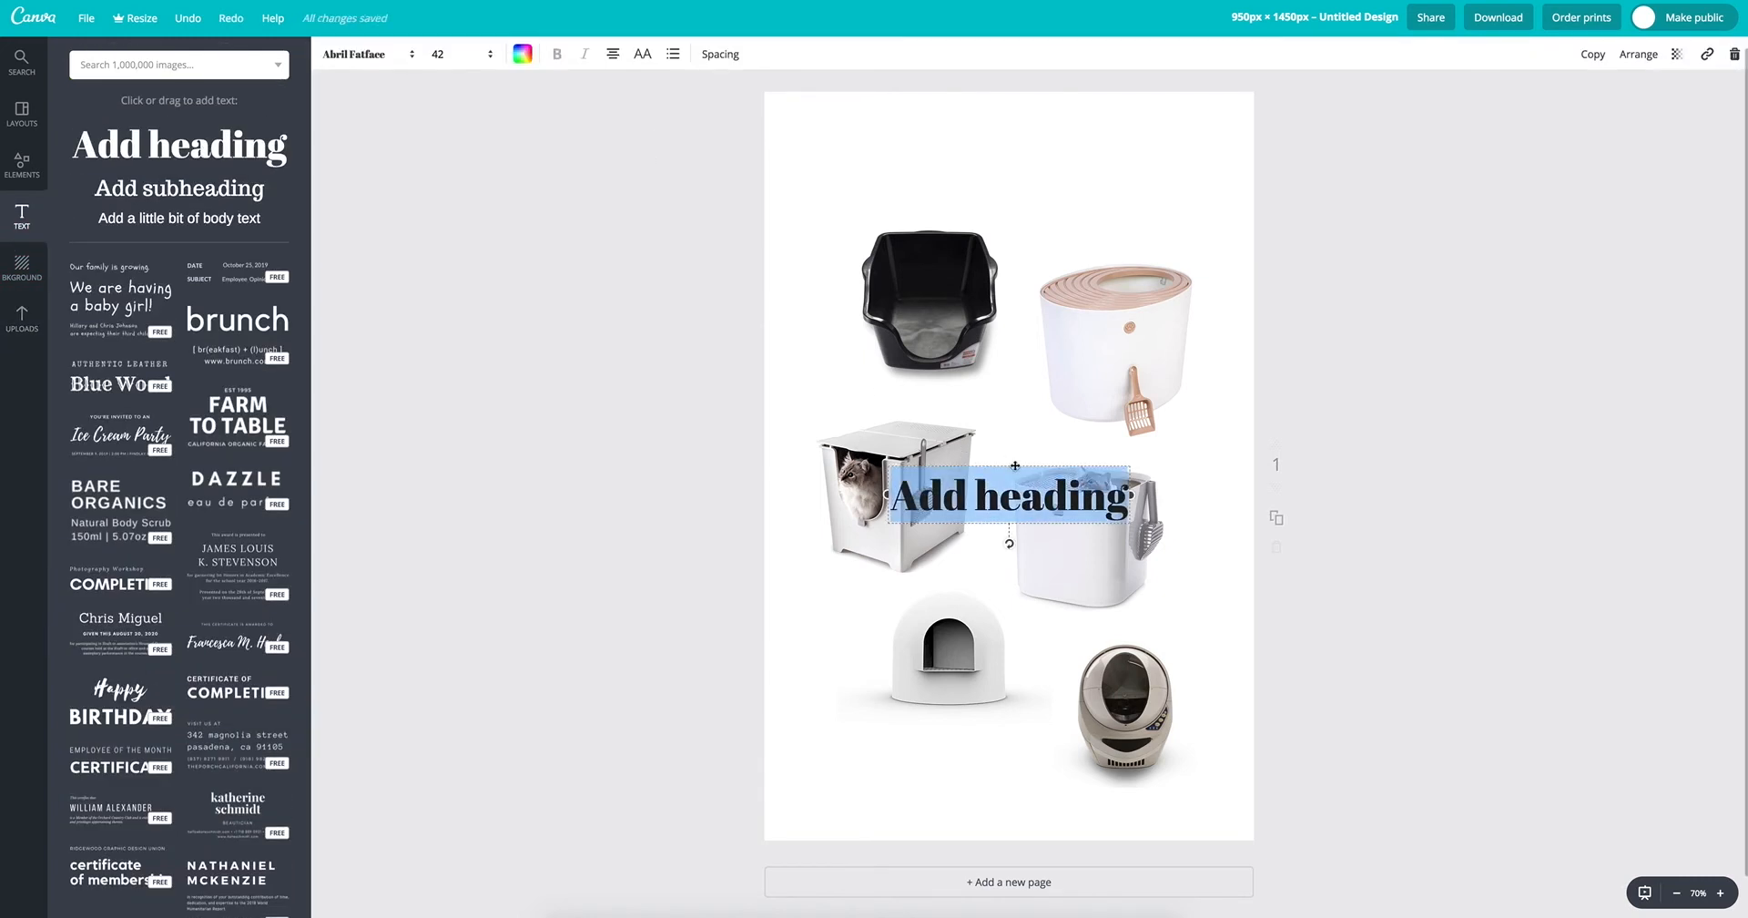
{"action": "left_click", "coordinate": [1018, 473]}
{"action": "key", "text": "ctrl+a"}
{"action": "type", "text": "modern cat "}
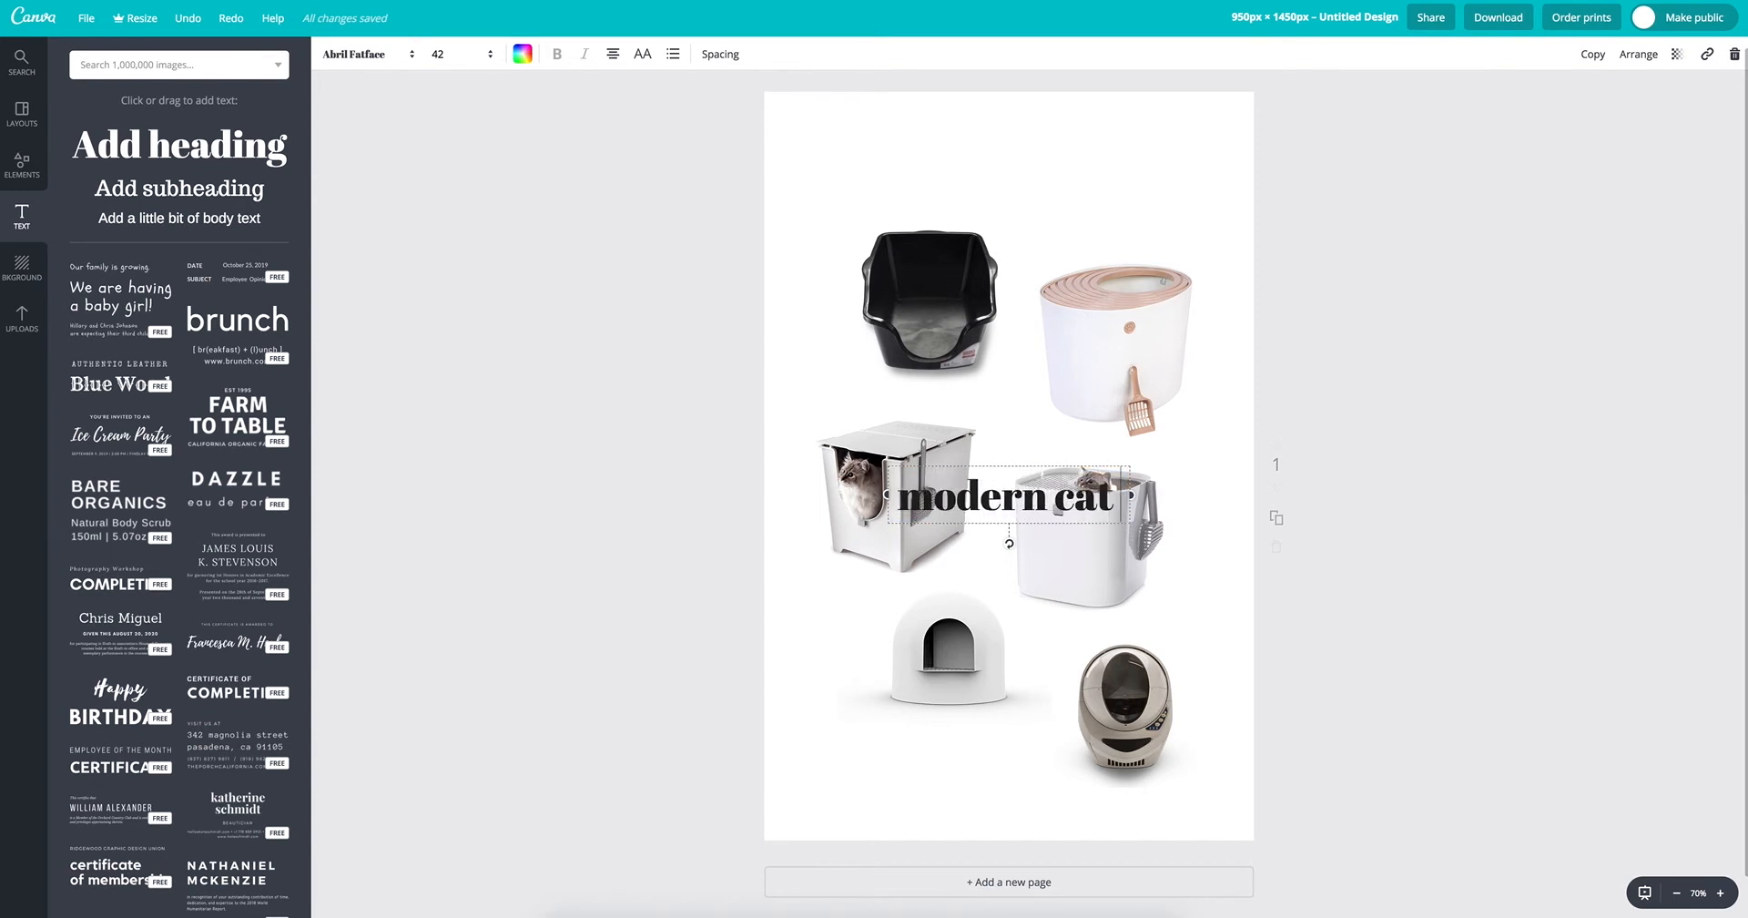
{"action": "type", "text": "litter boxes"}
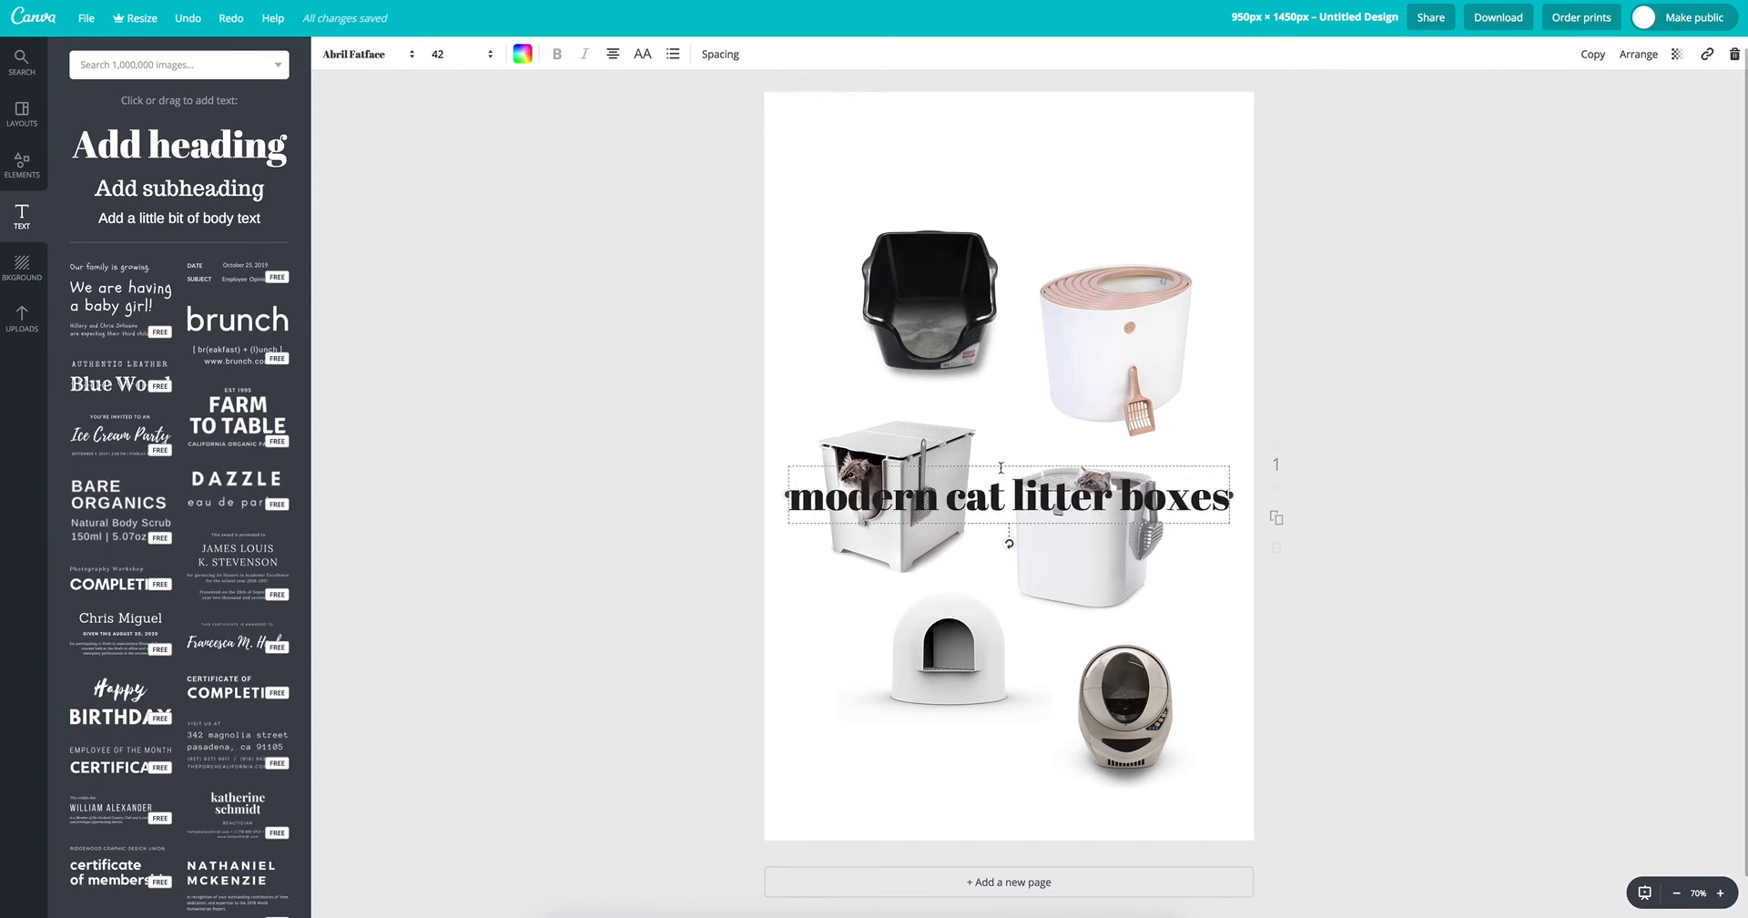
{"action": "left_click_drag", "start_coordinate": [1002, 467], "coordinate": [1007, 127]}
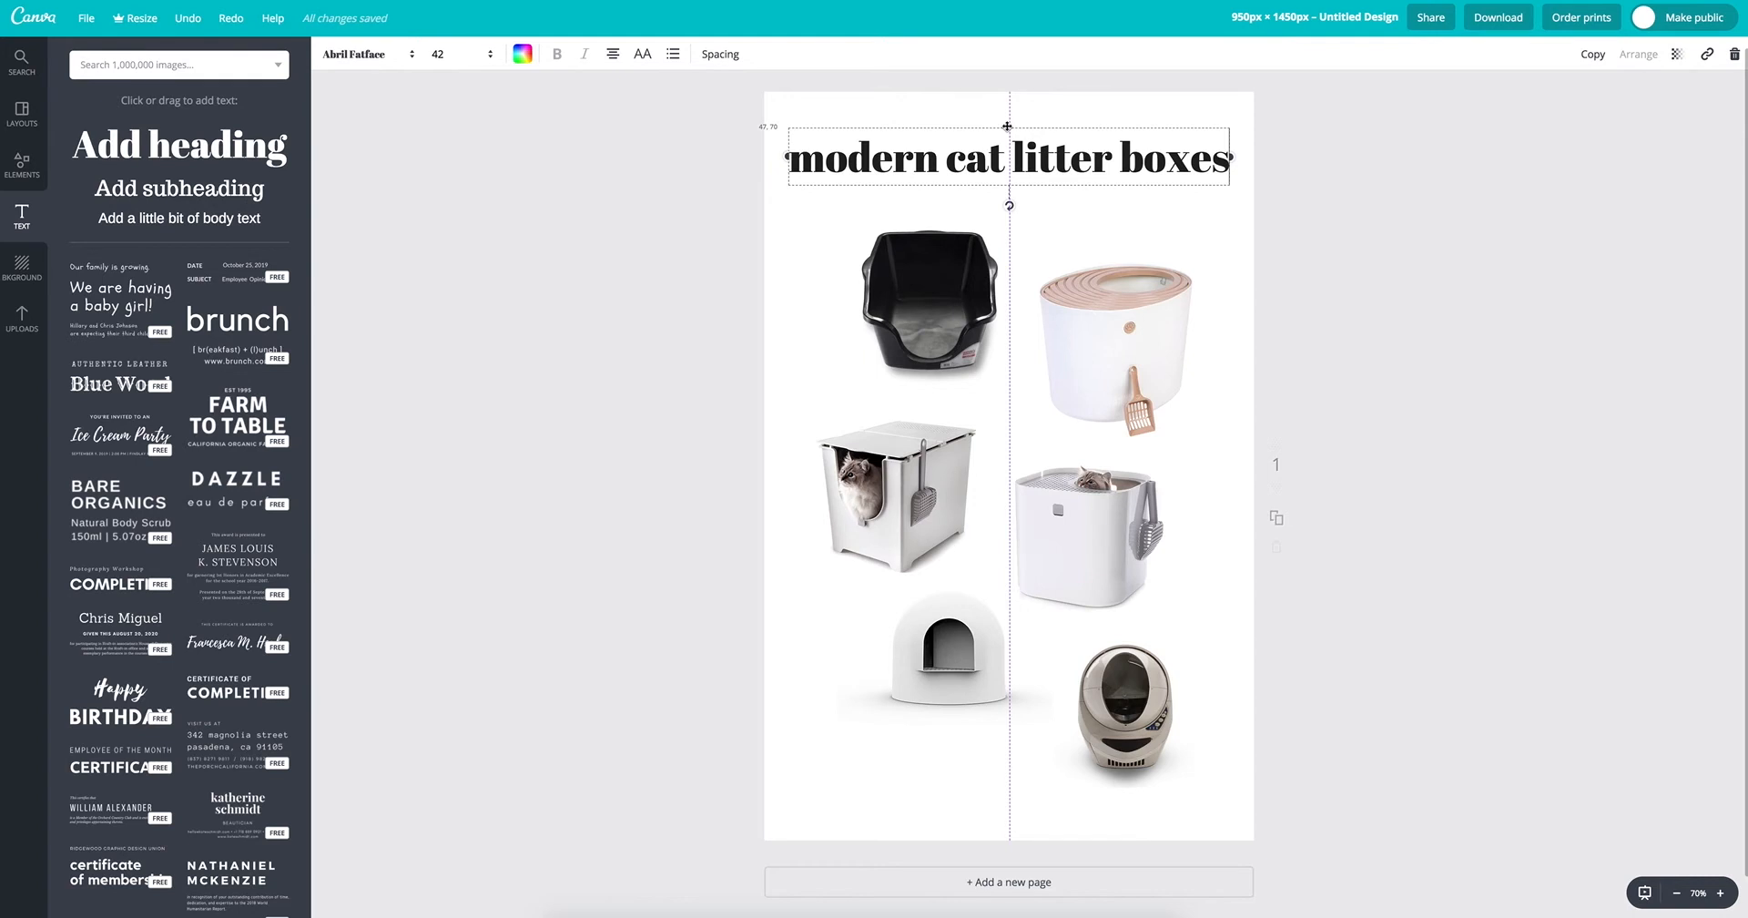
{"action": "left_click_drag", "start_coordinate": [1007, 127], "coordinate": [1007, 127]}
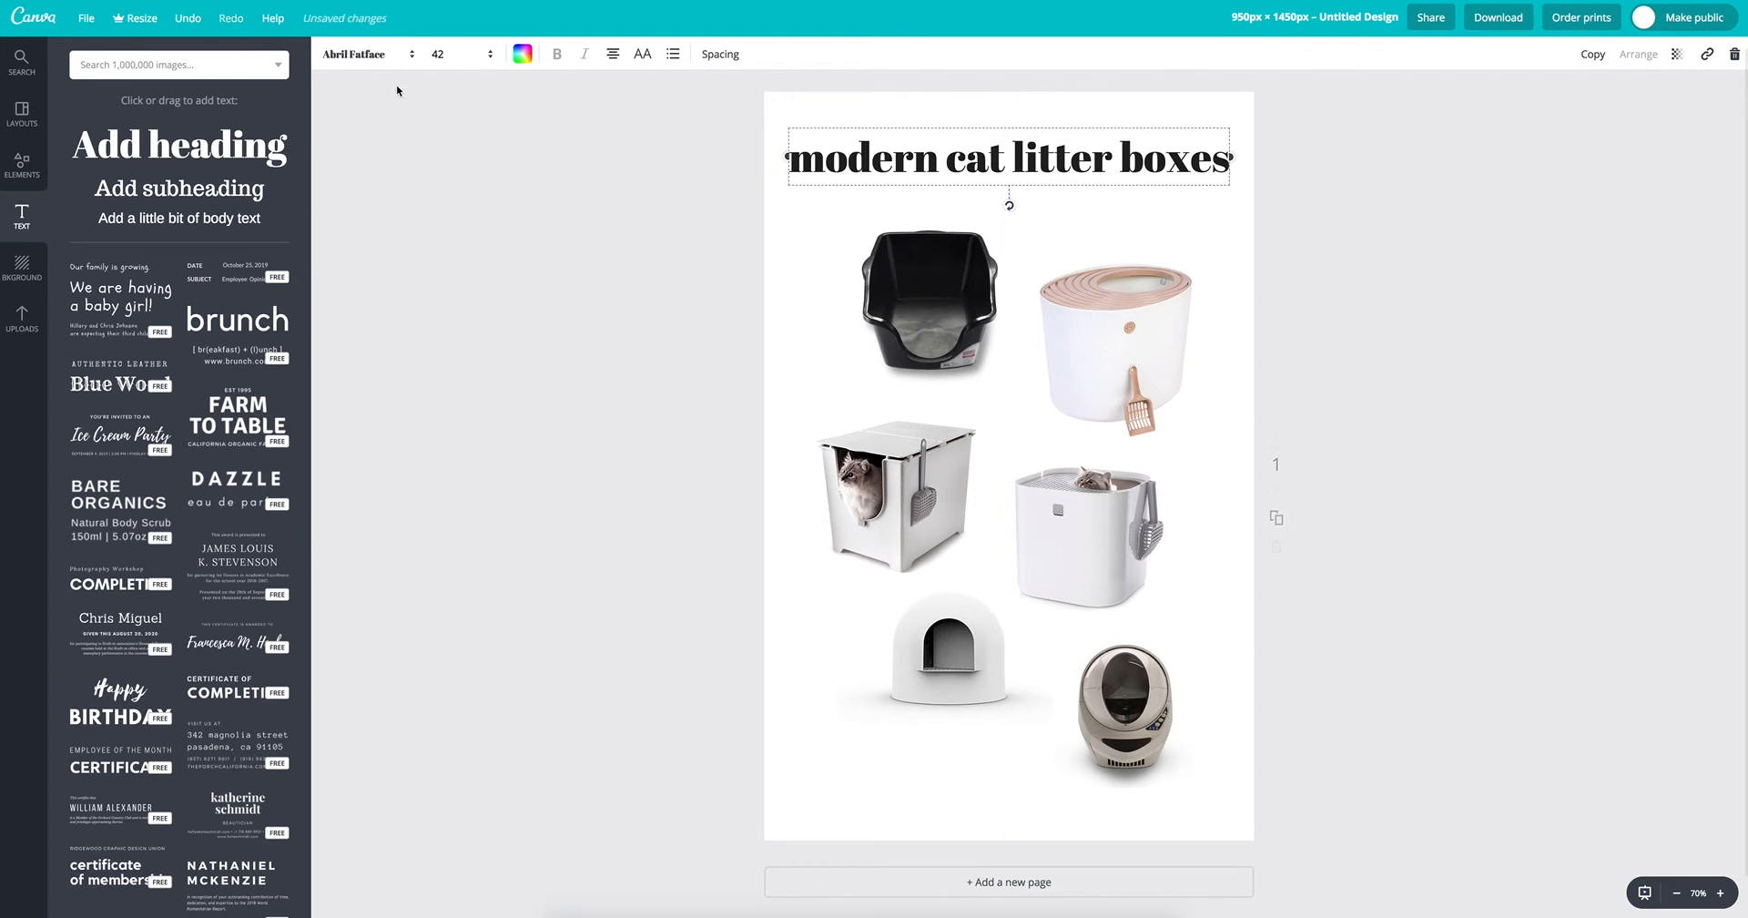
Step: Set the heading's font to Catamaran Bold and convert its text to uppercase
{"action": "left_click", "coordinate": [389, 56]}
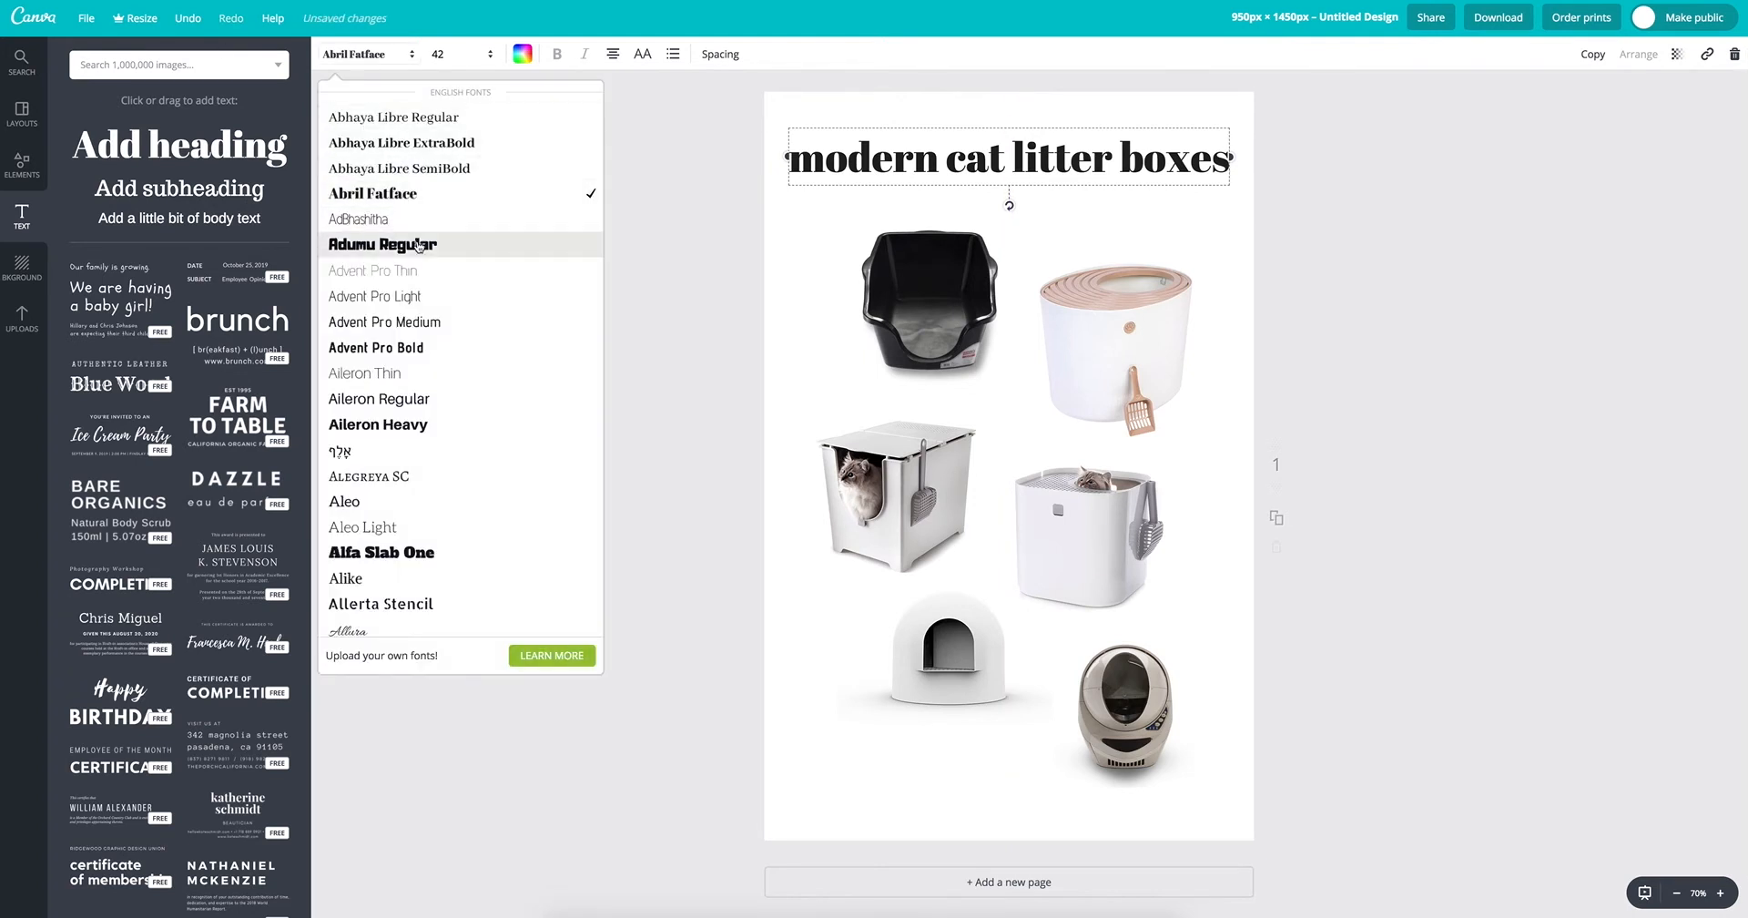
{"action": "scroll", "coordinate": [433, 273], "scroll_direction": "down", "scroll_amount": 10}
{"action": "scroll", "coordinate": [433, 282], "scroll_direction": "down", "scroll_amount": 5}
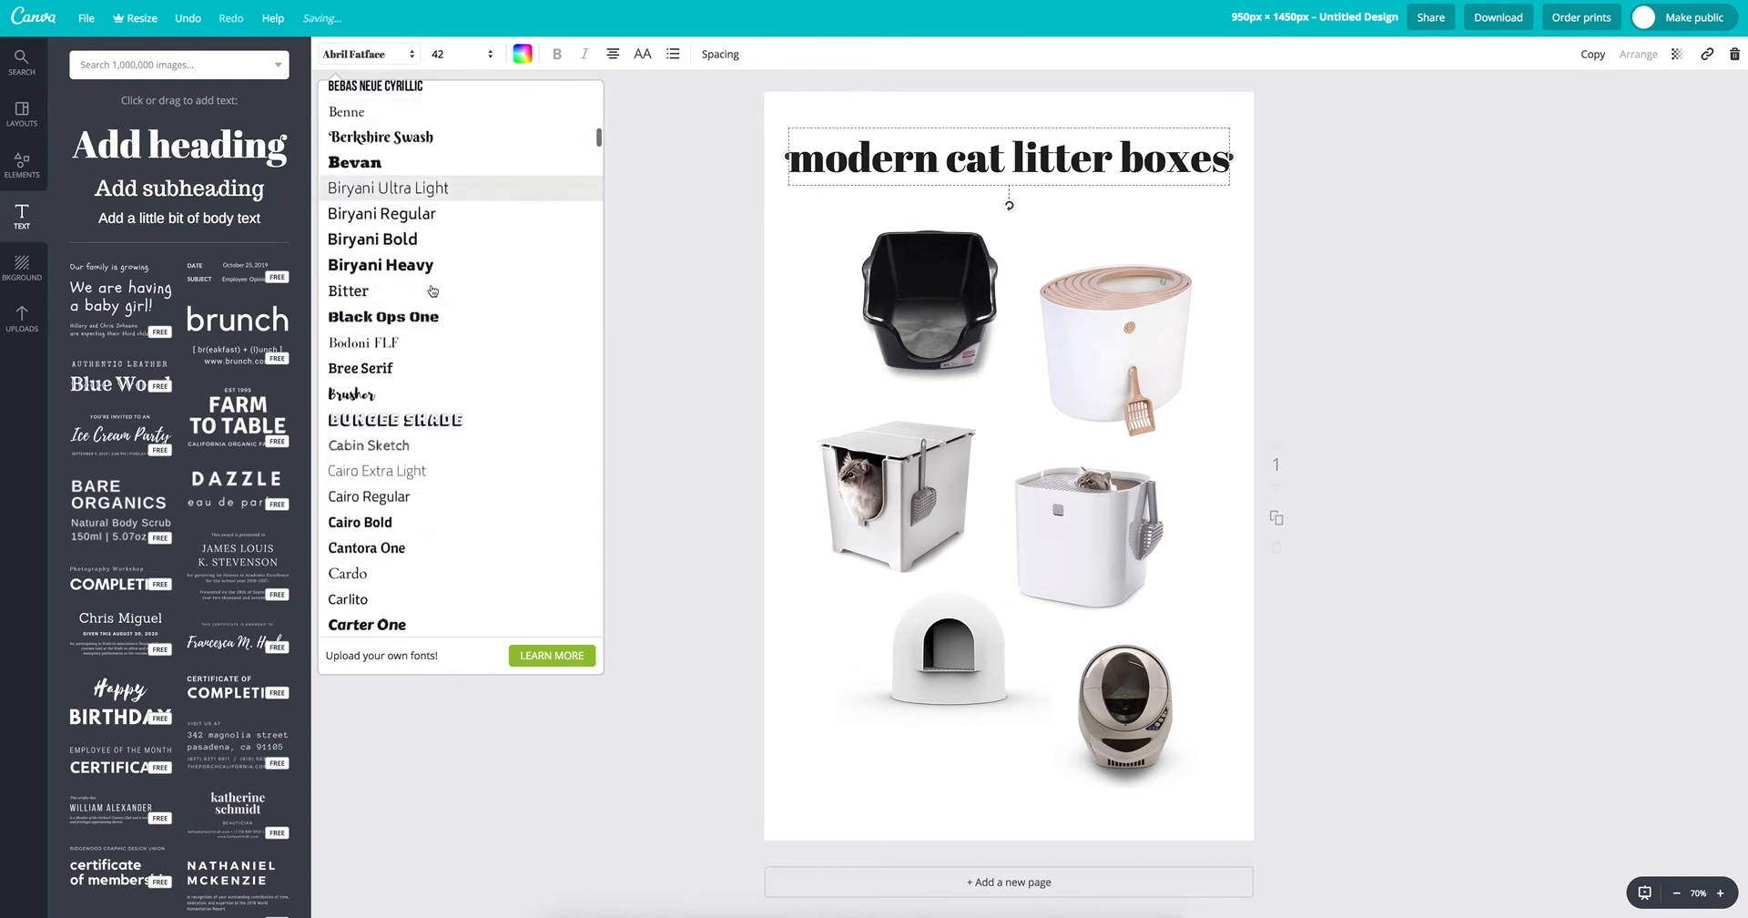
{"action": "scroll", "coordinate": [437, 319], "scroll_direction": "down", "scroll_amount": 5}
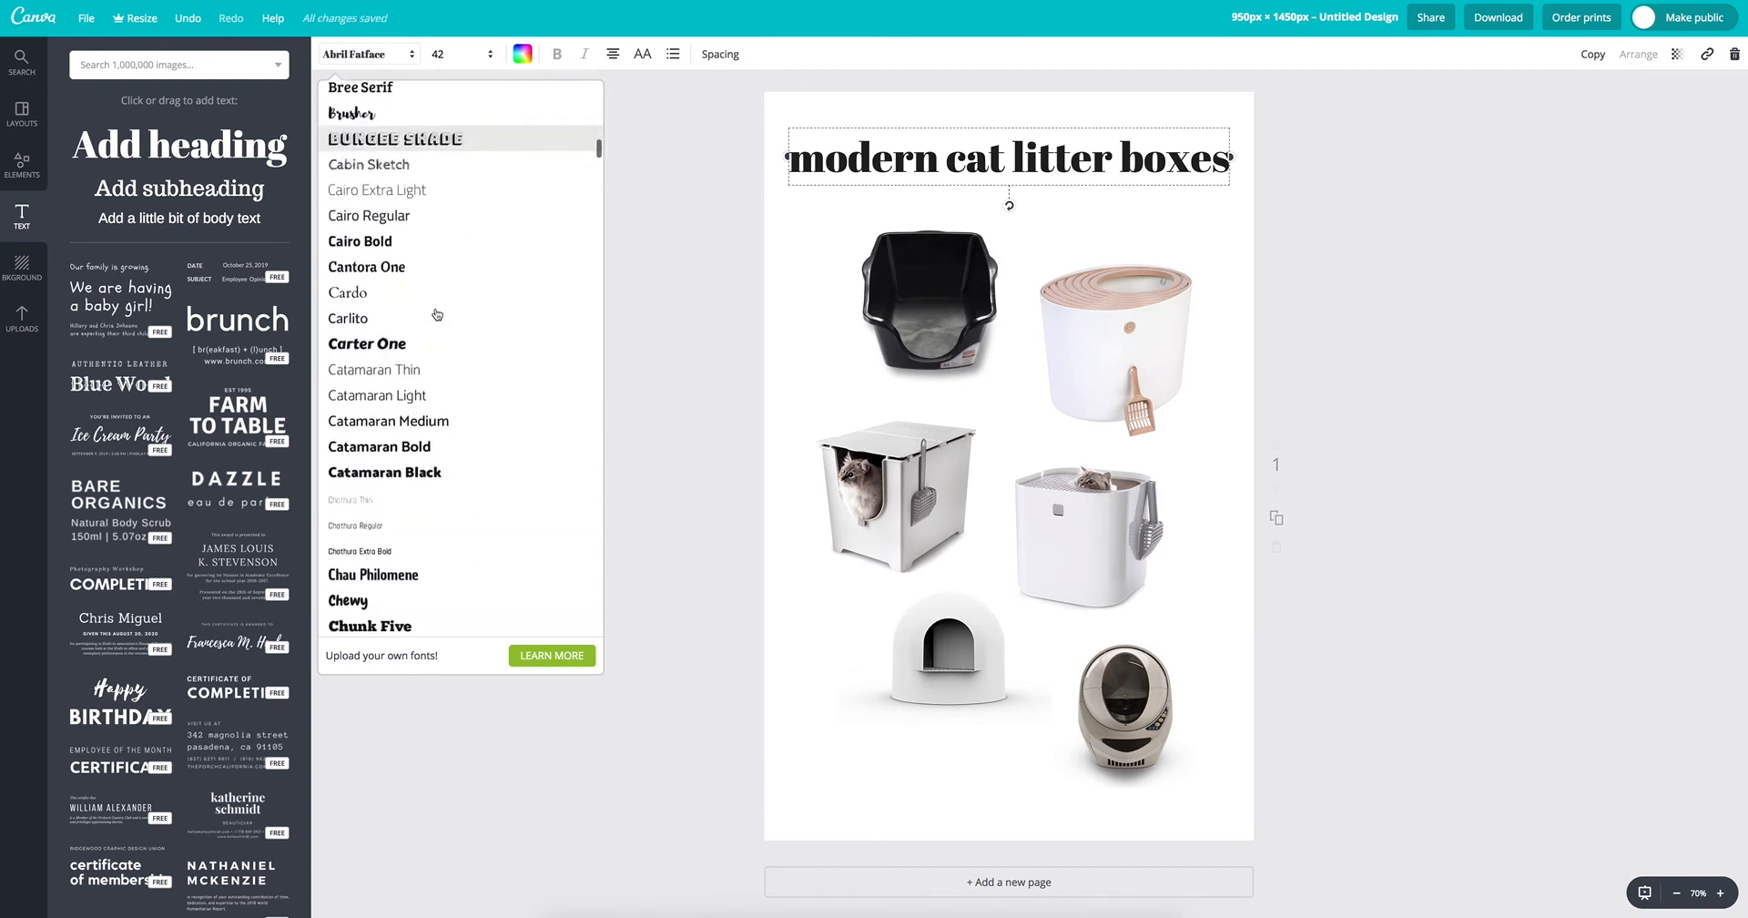
{"action": "left_click", "coordinate": [446, 316]}
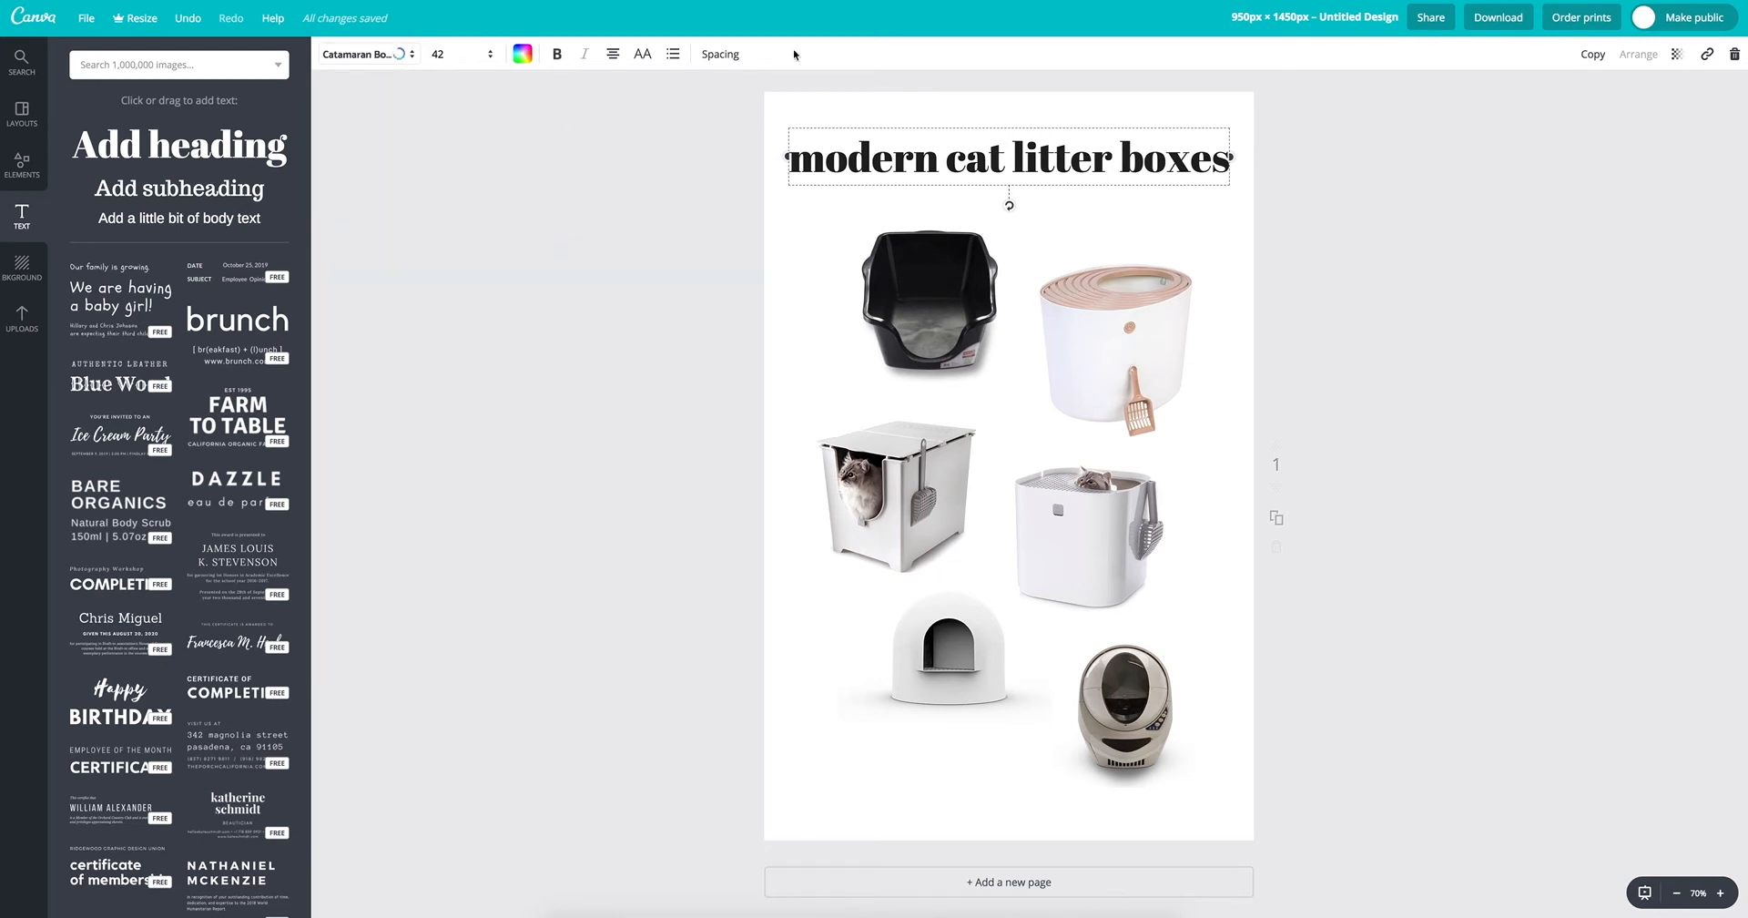
{"action": "left_click", "coordinate": [637, 58]}
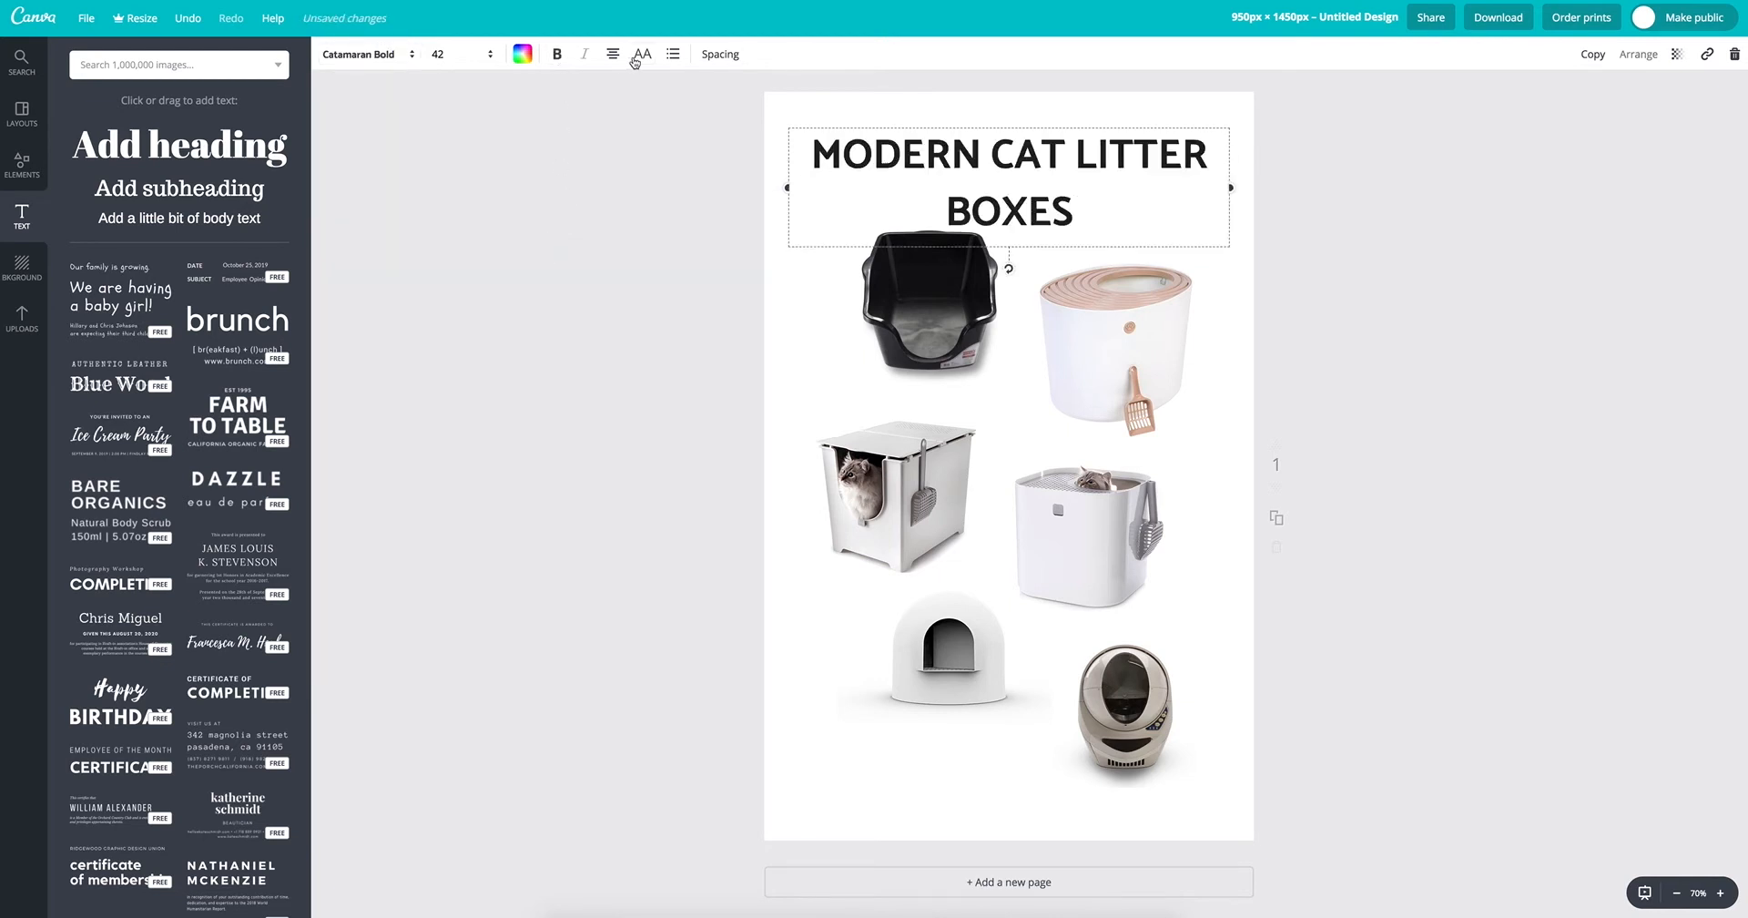
Step: Reduce the heading's font size to 36, then to 32 so that it fits on one line
{"action": "left_click", "coordinate": [455, 54]}
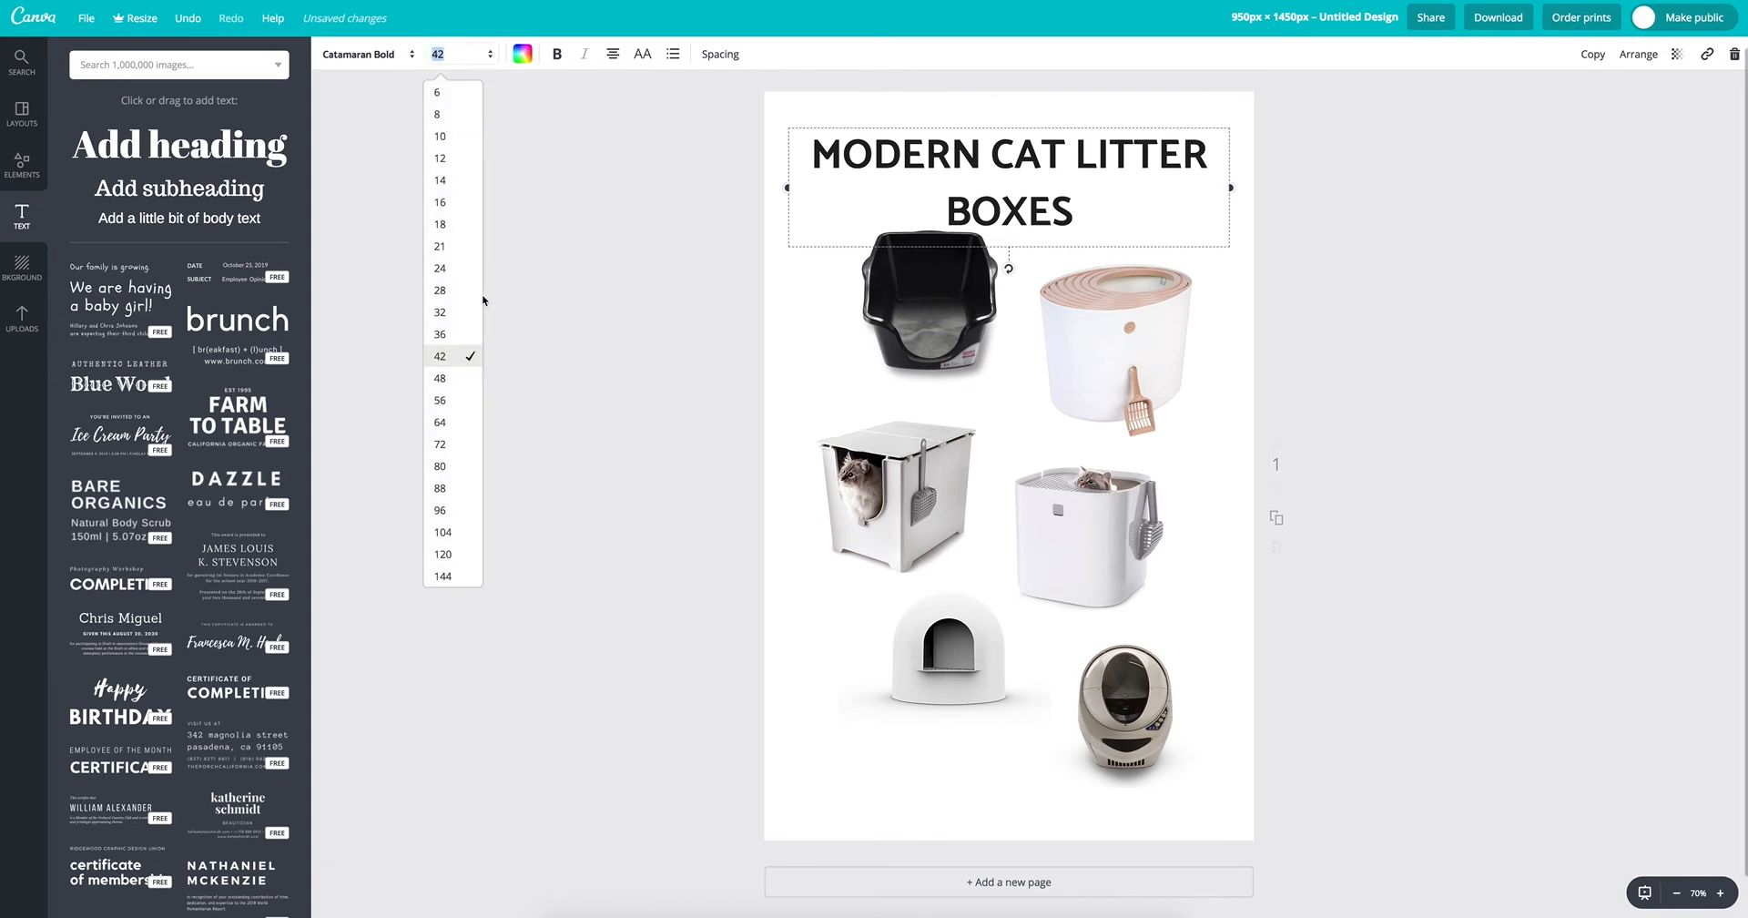
{"action": "left_click", "coordinate": [475, 334]}
{"action": "left_click", "coordinate": [481, 59]}
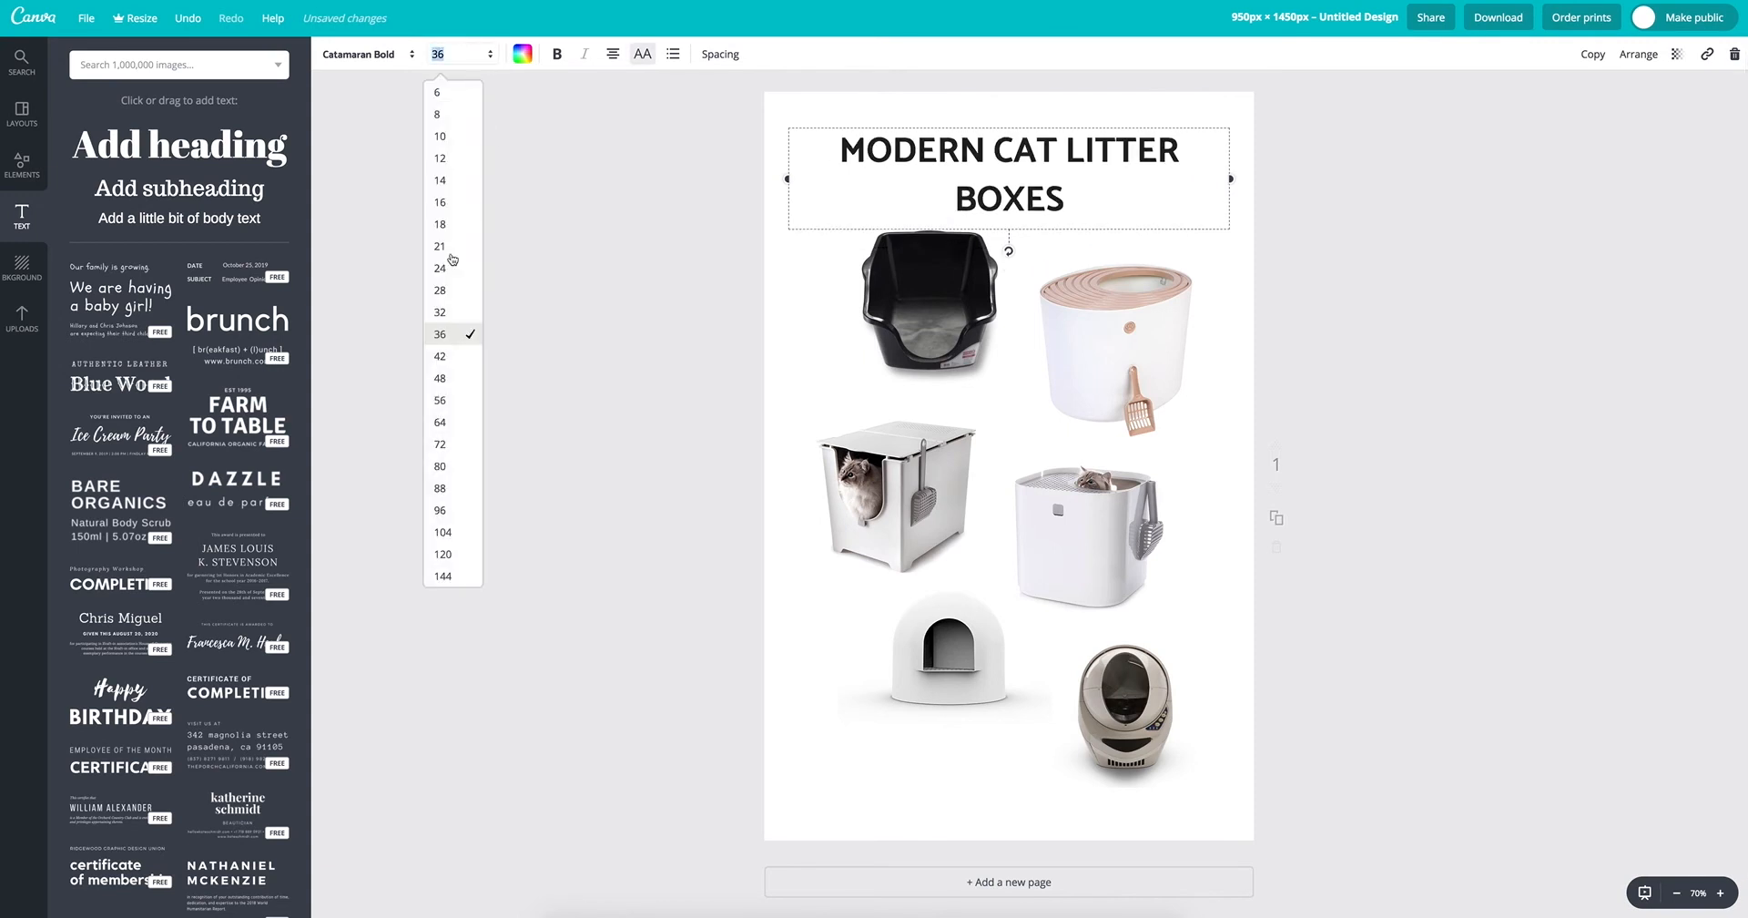
{"action": "left_click", "coordinate": [452, 314]}
Step: Set the heading's letter spacing to 80 and reduce its font size to 28 so it fits on one line
{"action": "left_click", "coordinate": [720, 54]}
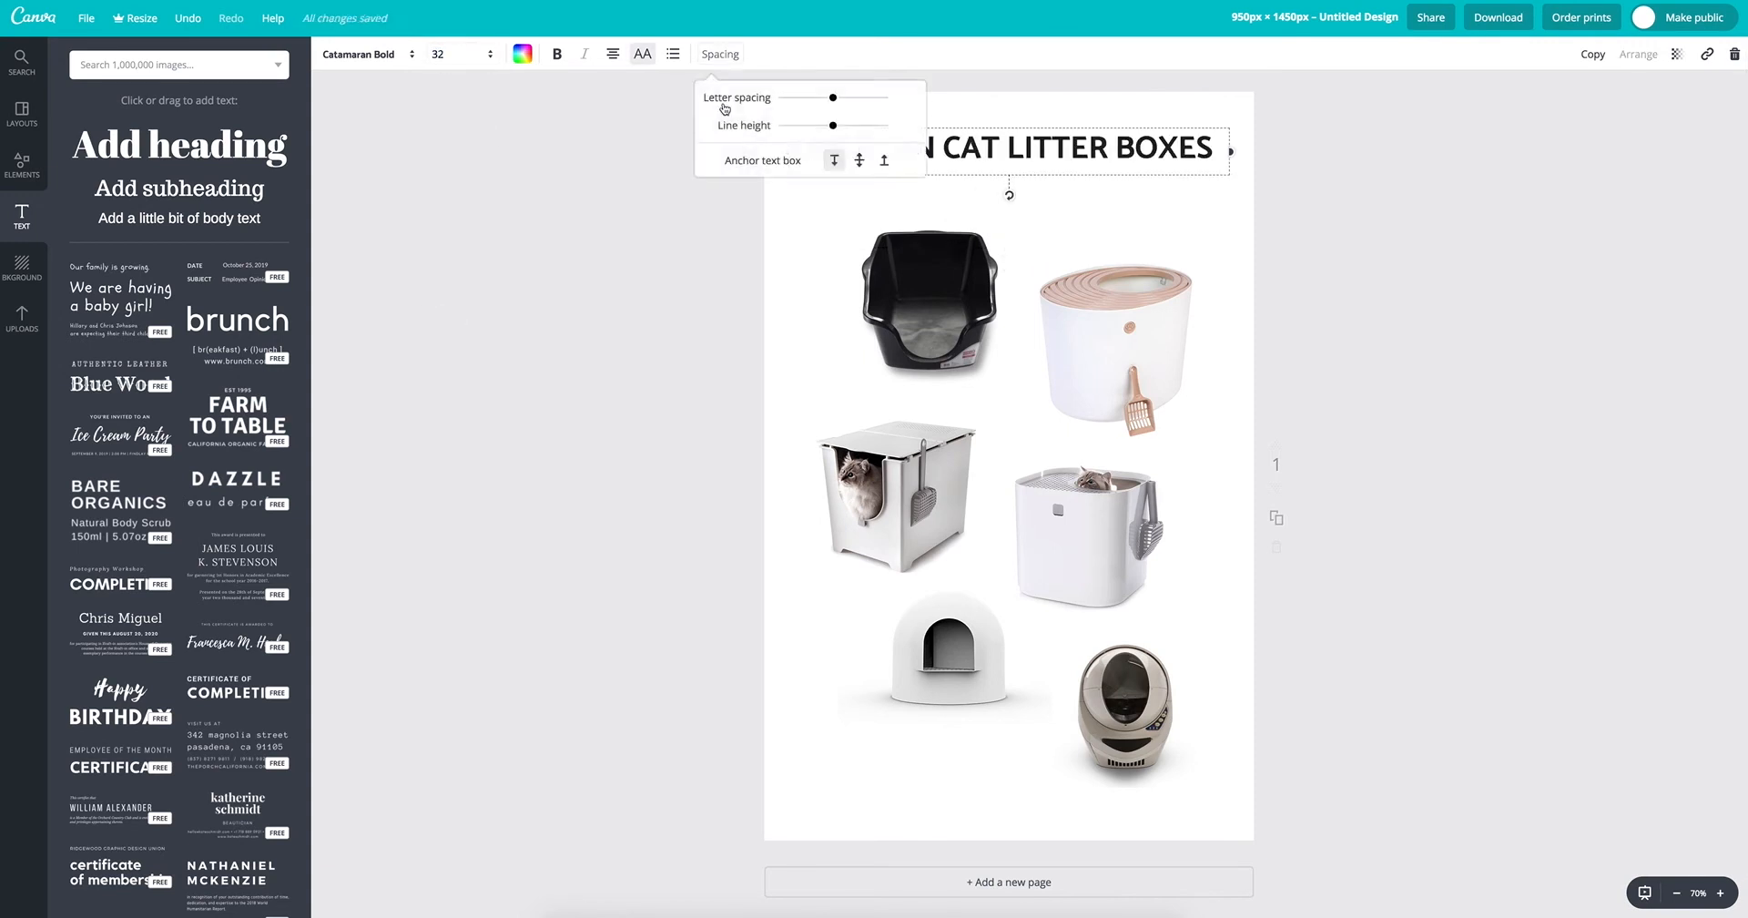
{"action": "left_click_drag", "start_coordinate": [808, 106], "coordinate": [813, 106]}
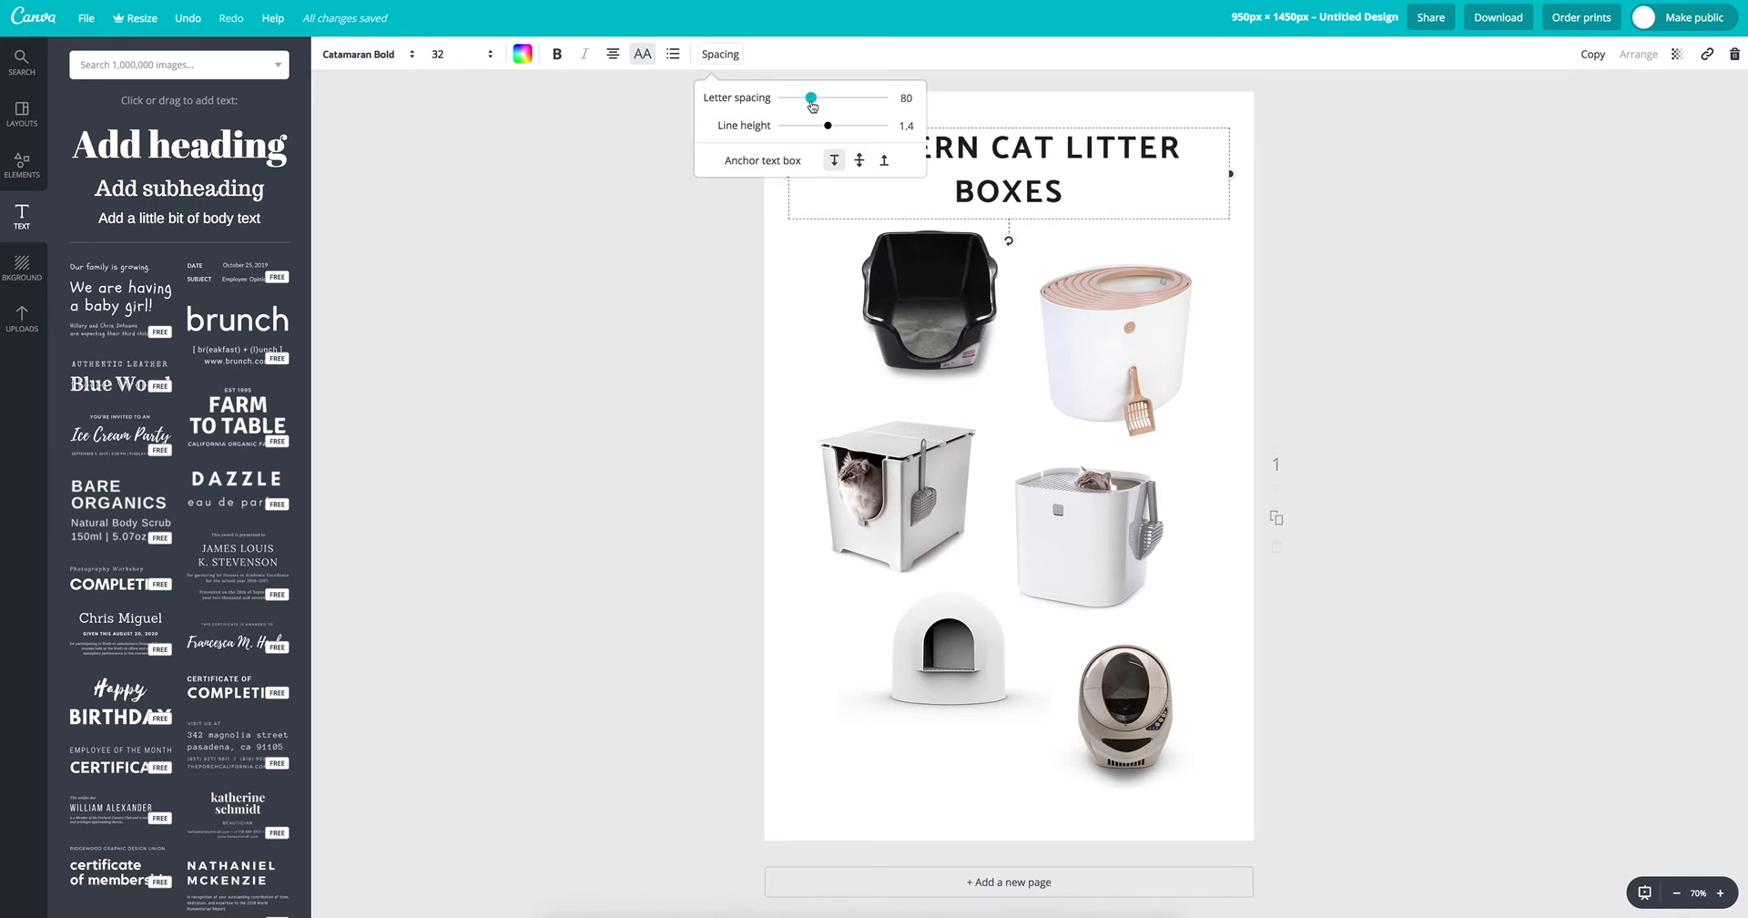
{"action": "left_click", "coordinate": [440, 55]}
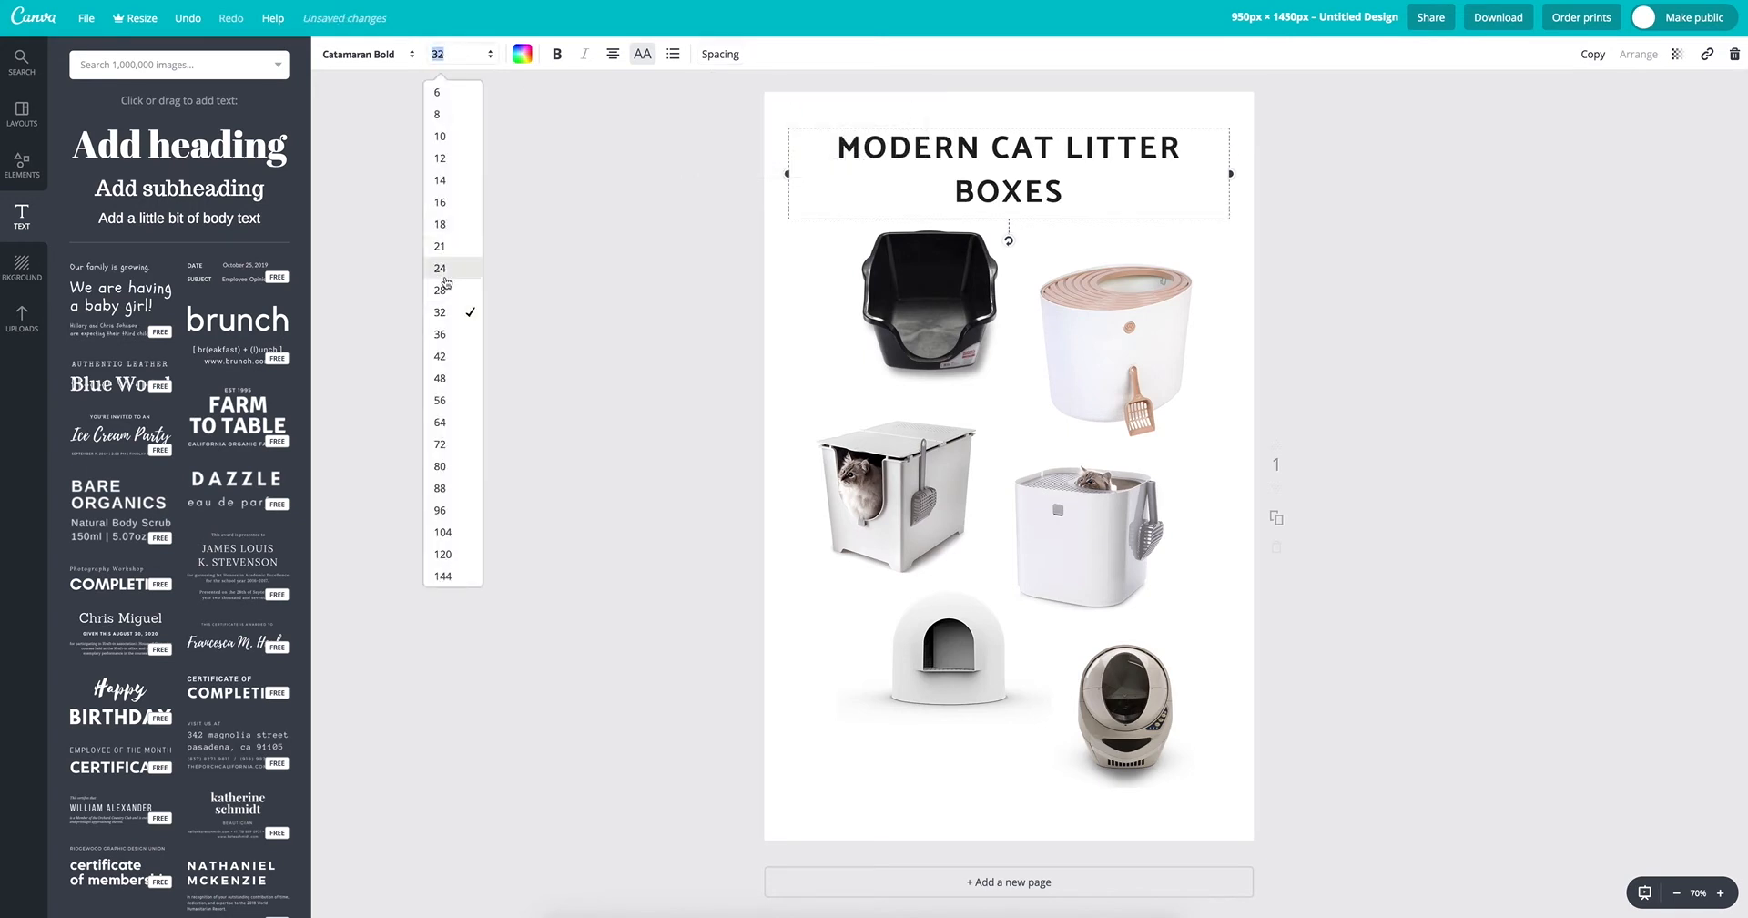
{"action": "left_click", "coordinate": [446, 290]}
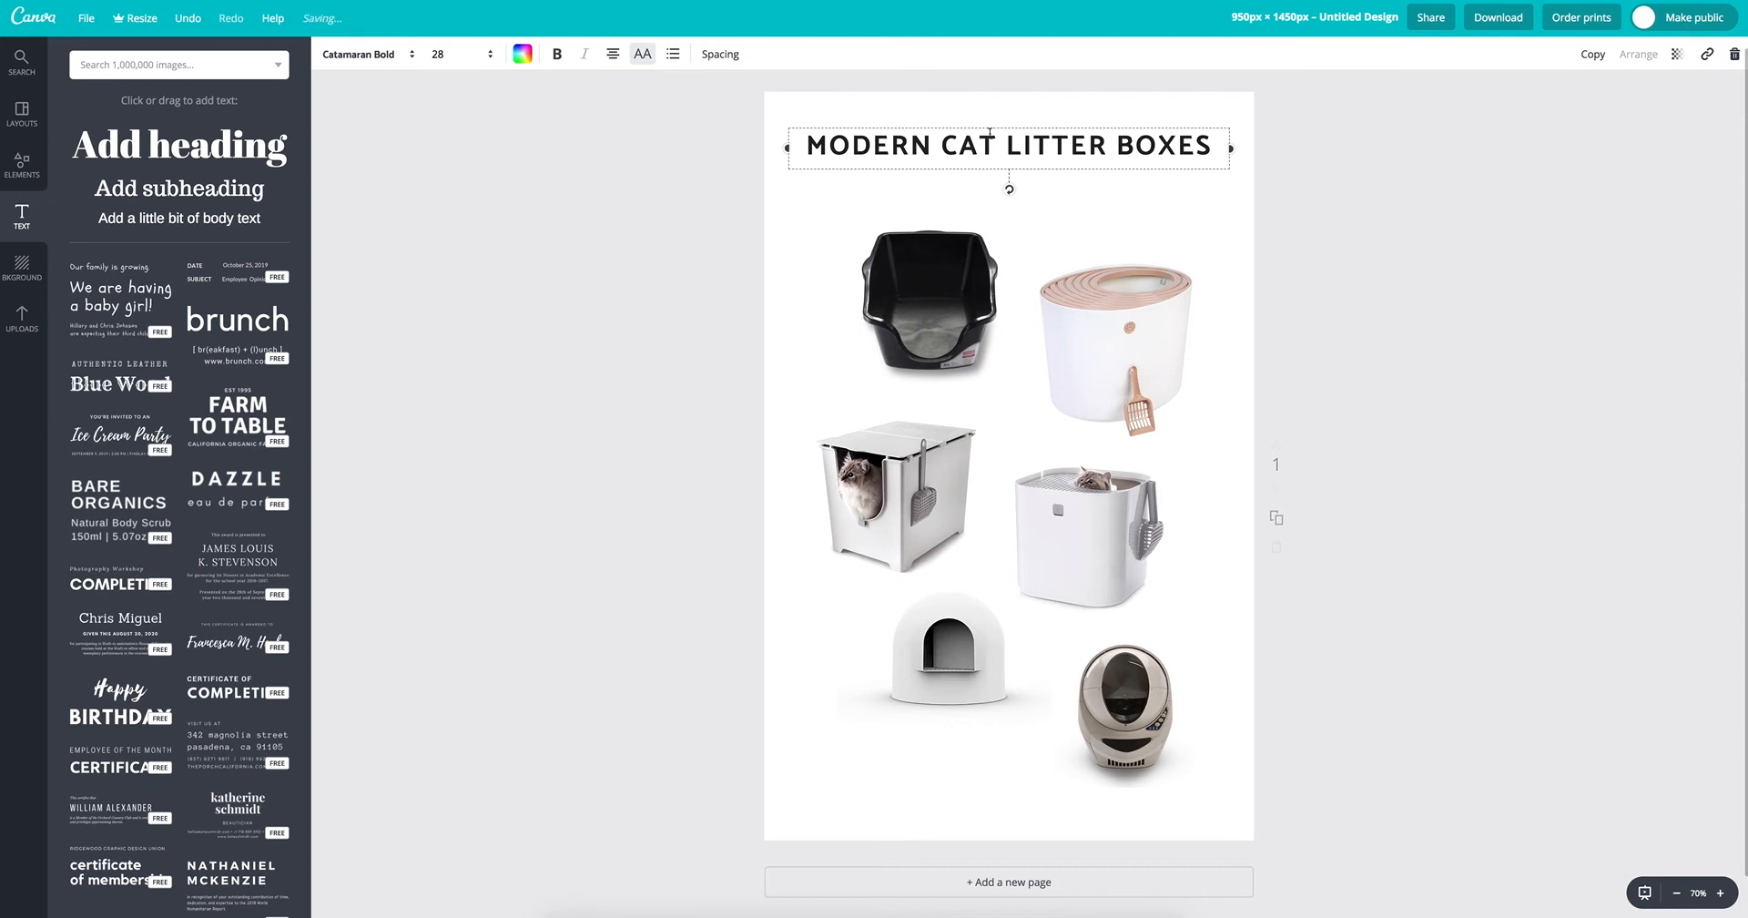
{"action": "left_click", "coordinate": [757, 215]}
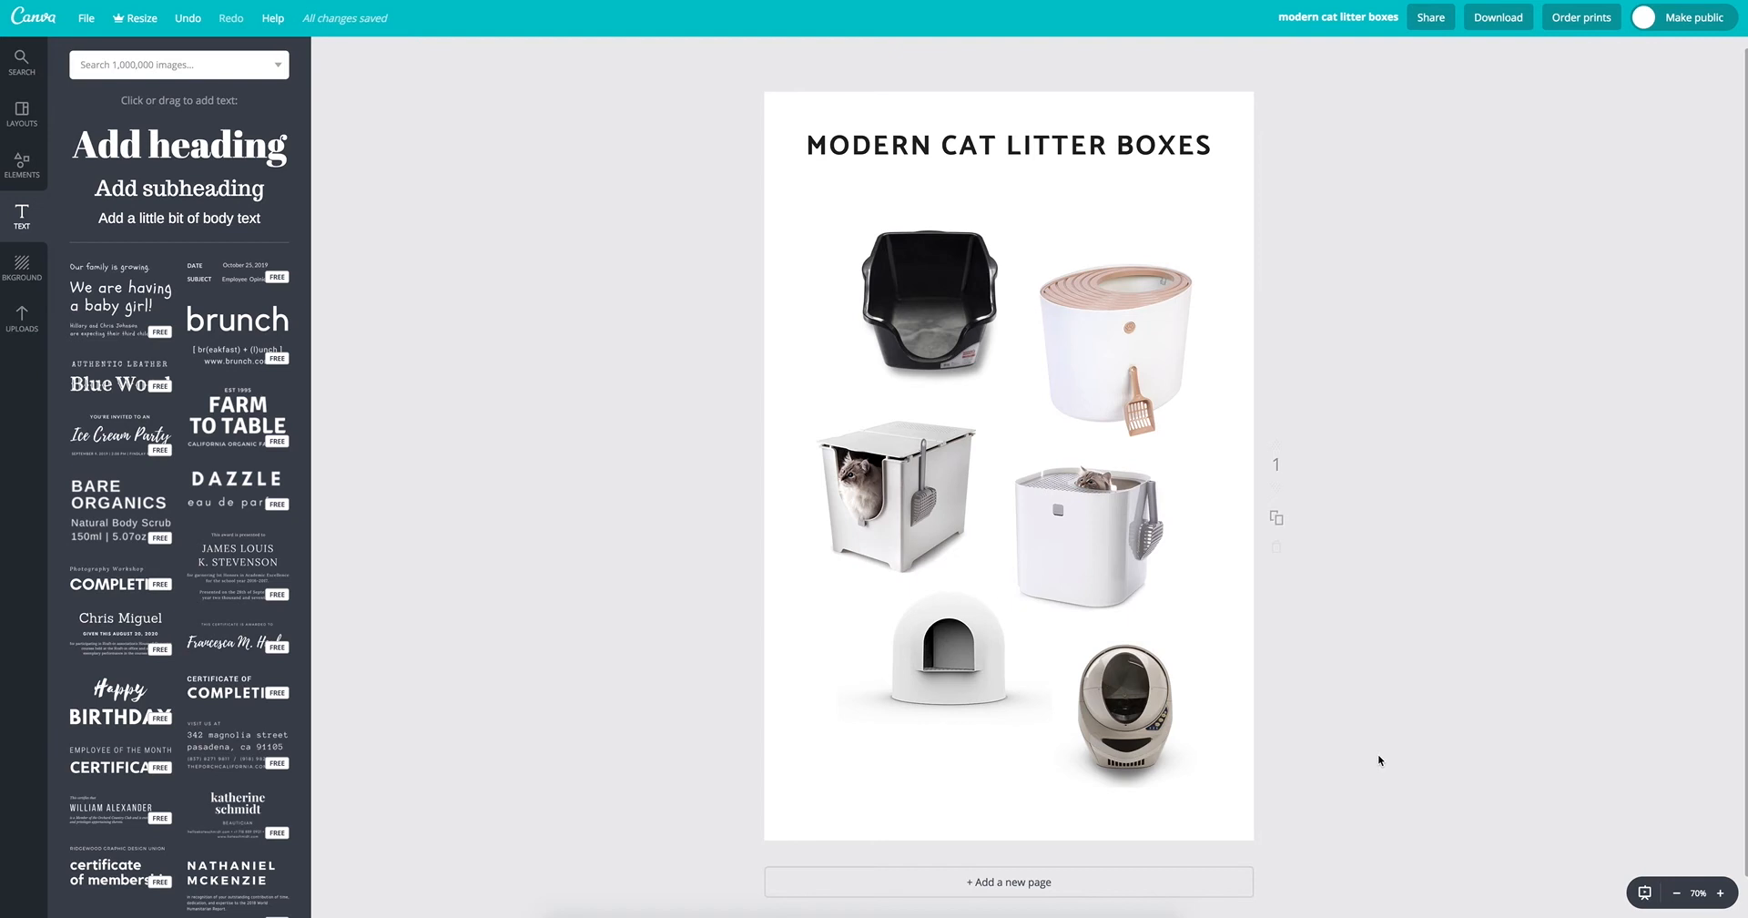
Step: Select all six litter box images together and delete them, keeping the heading
{"action": "left_click_drag", "start_coordinate": [1386, 788], "coordinate": [801, 223]}
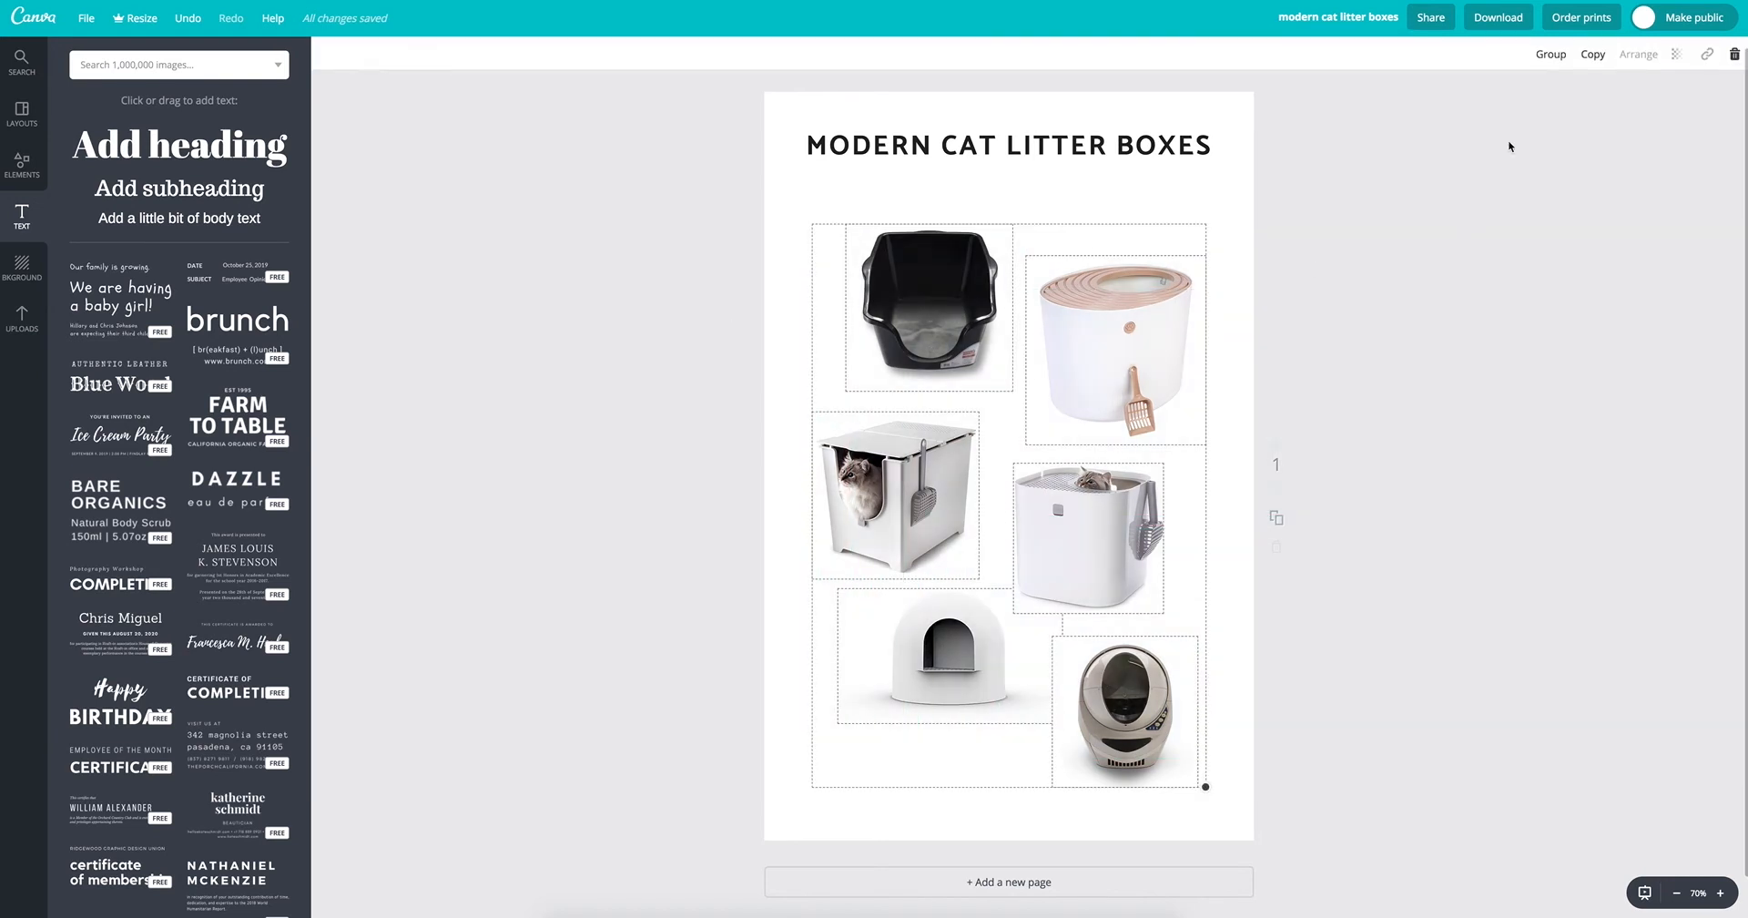
{"action": "left_click", "coordinate": [1550, 54]}
{"action": "left_click_drag", "start_coordinate": [1082, 348], "coordinate": [1084, 346]}
{"action": "left_click", "coordinate": [1545, 53]}
{"action": "key", "text": "Delete"}
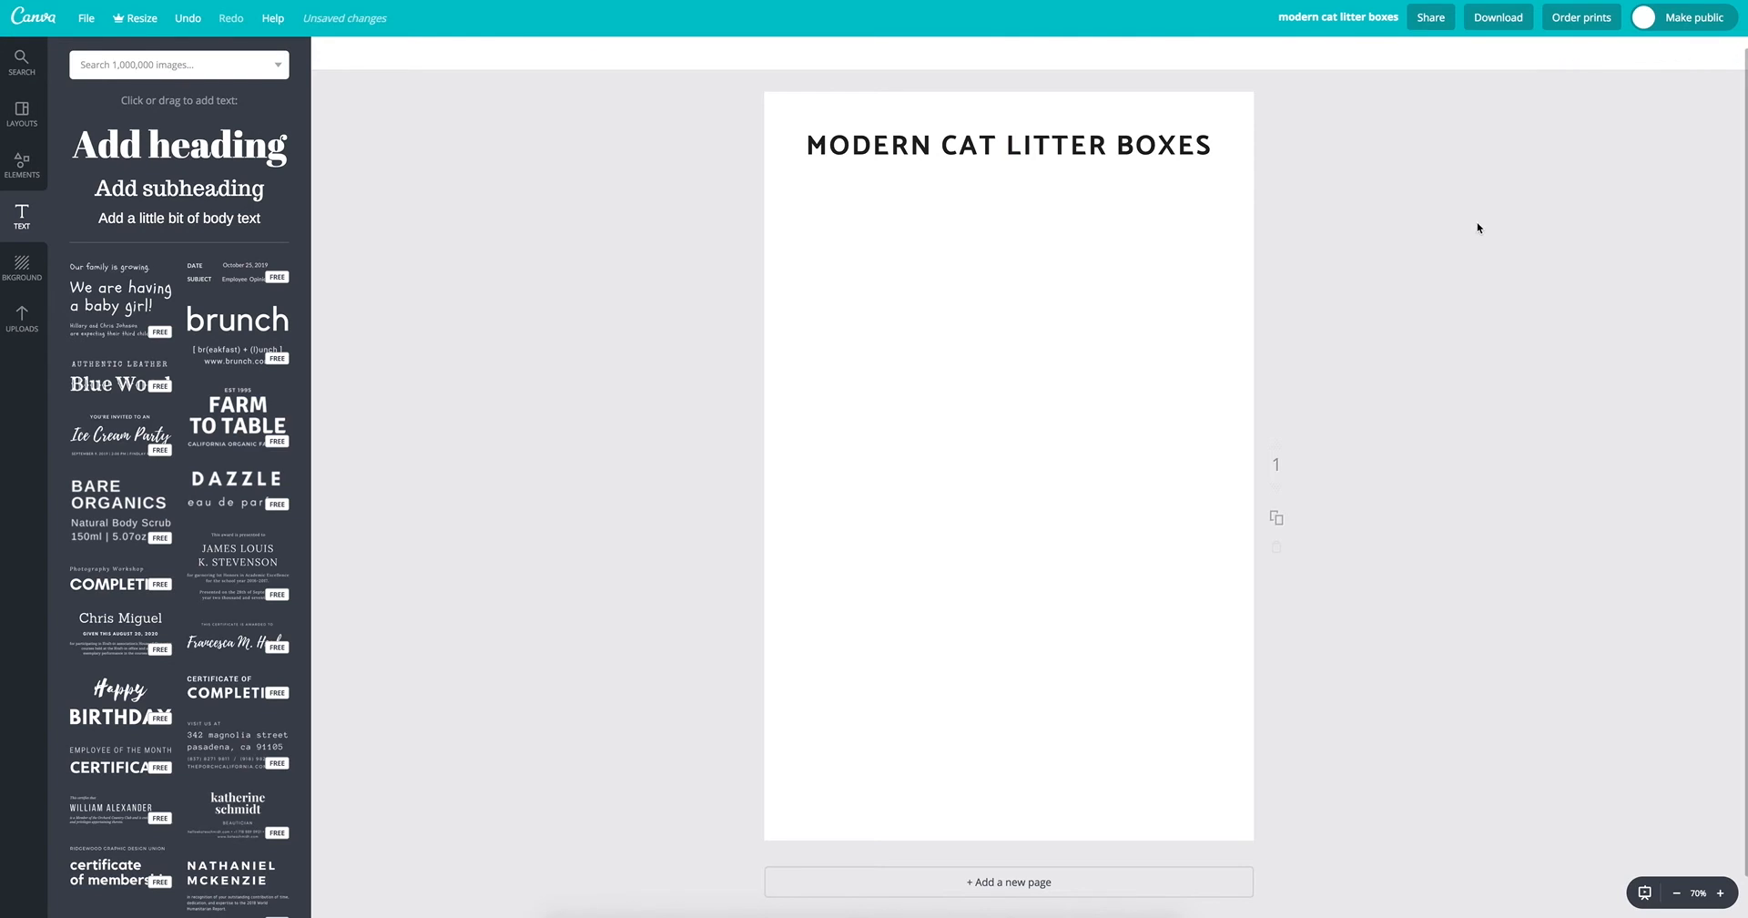
Step: Add the uploaded star, black-and-white patterned and red Marvel shirt images and arrange them staggered below the heading
{"action": "left_click", "coordinate": [13, 328]}
{"action": "scroll", "coordinate": [135, 461], "scroll_direction": "down", "scroll_amount": 1}
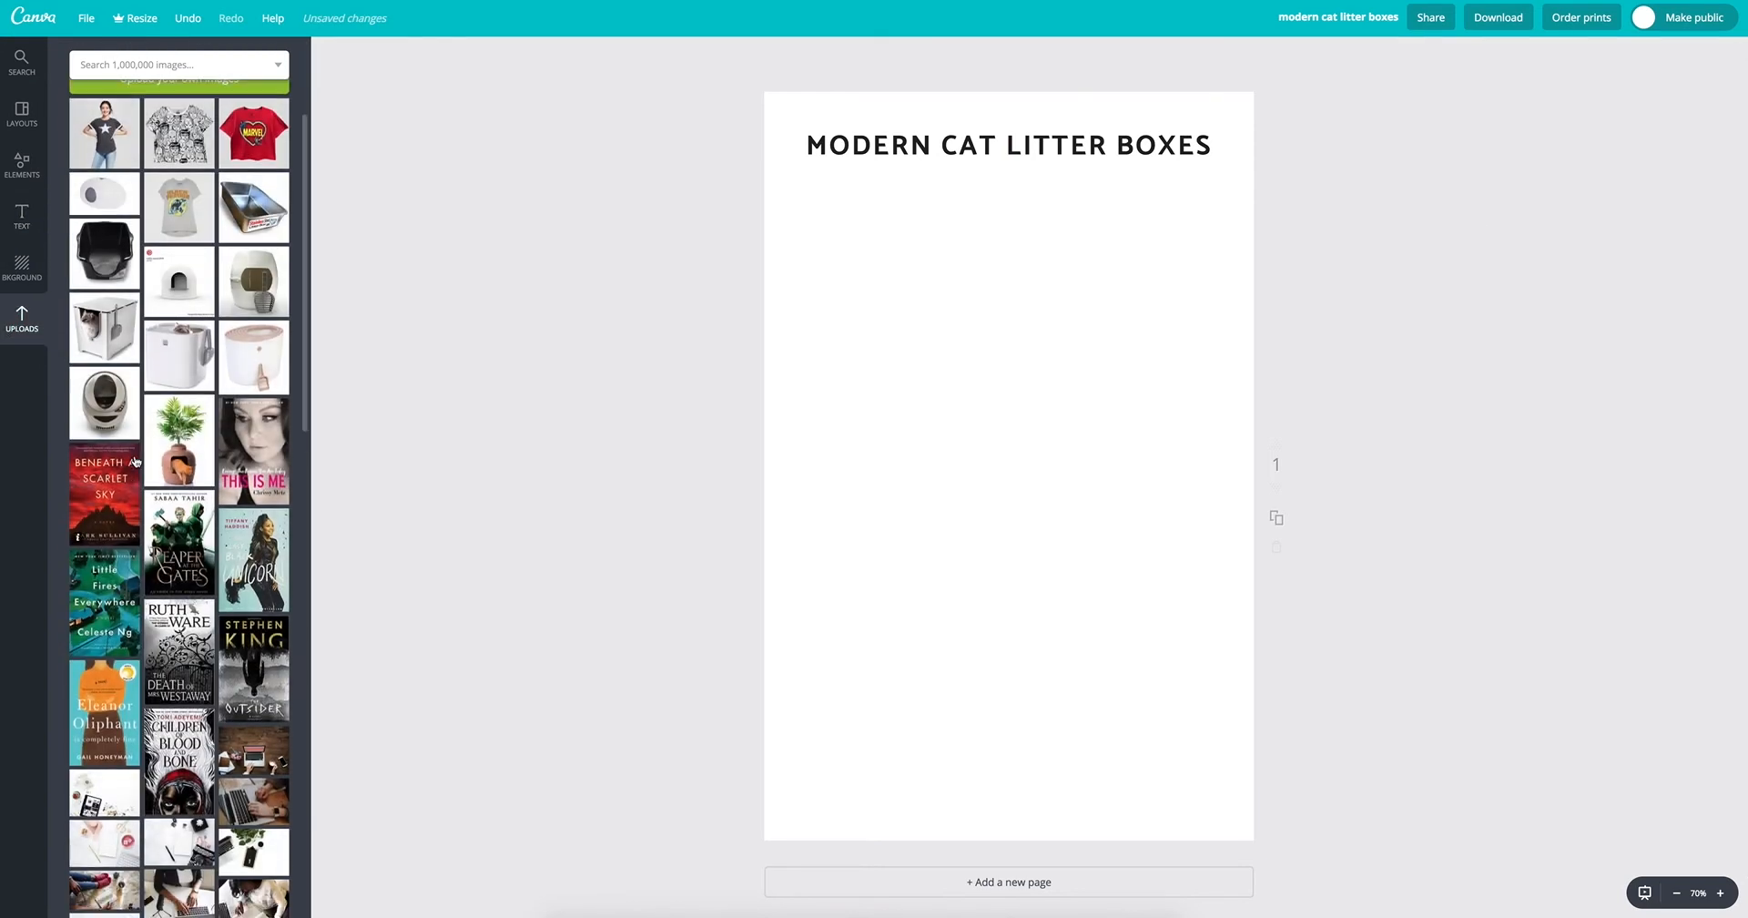
{"action": "scroll", "coordinate": [196, 490], "scroll_direction": "up", "scroll_amount": 1}
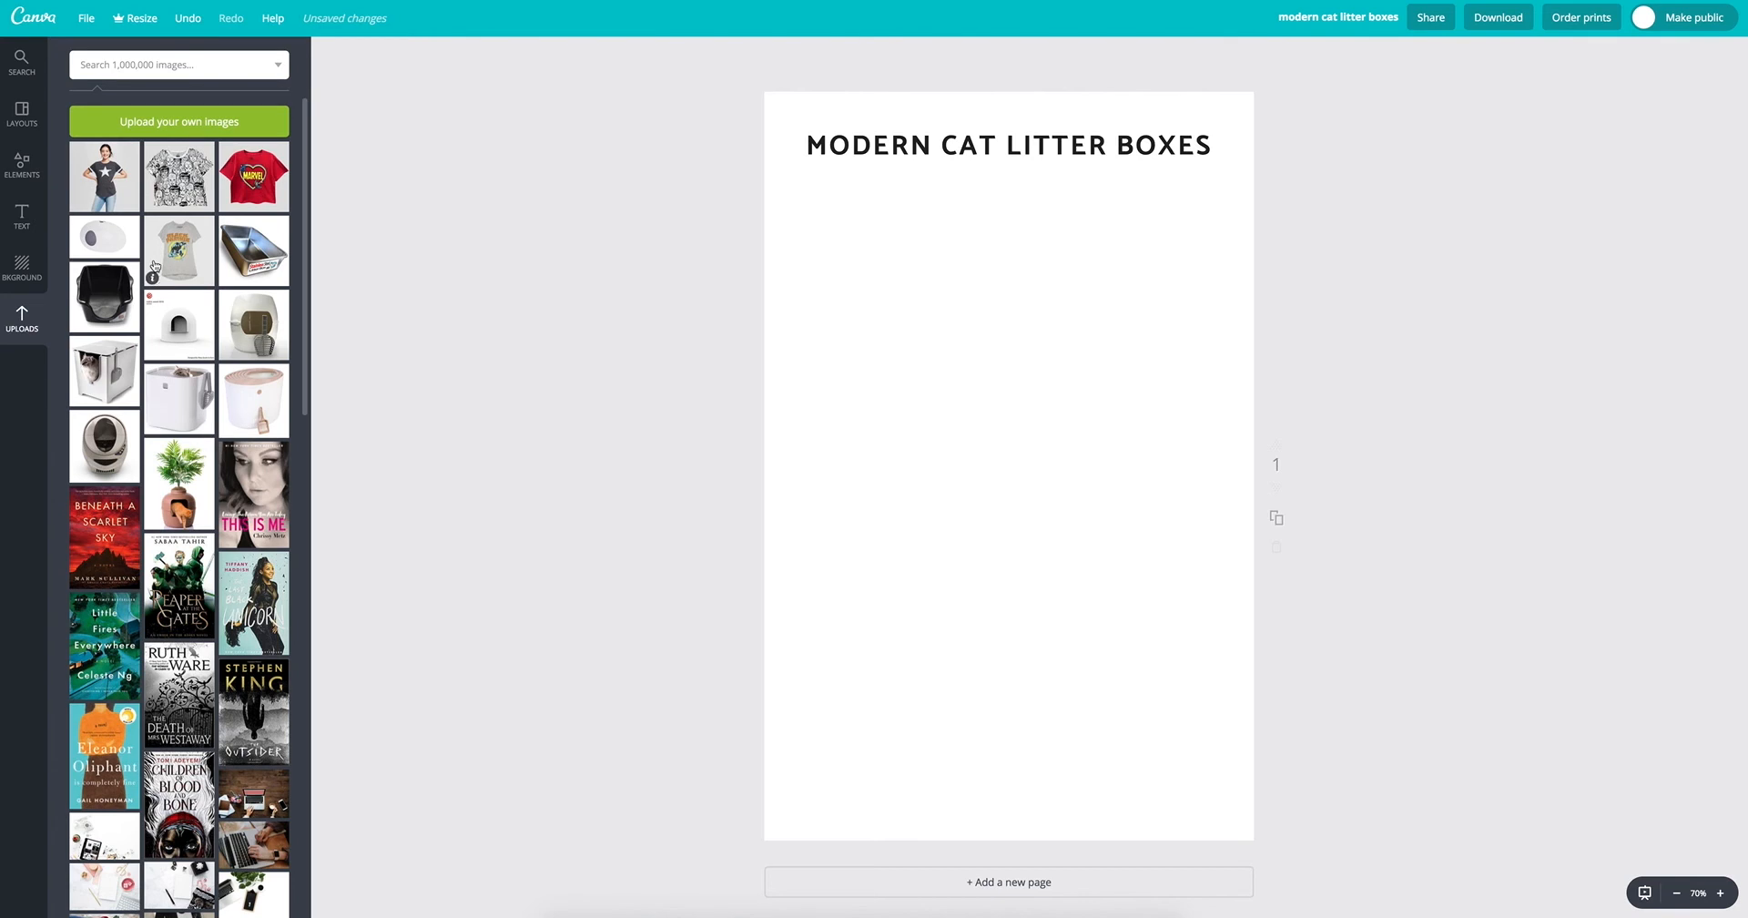
{"action": "left_click", "coordinate": [116, 202]}
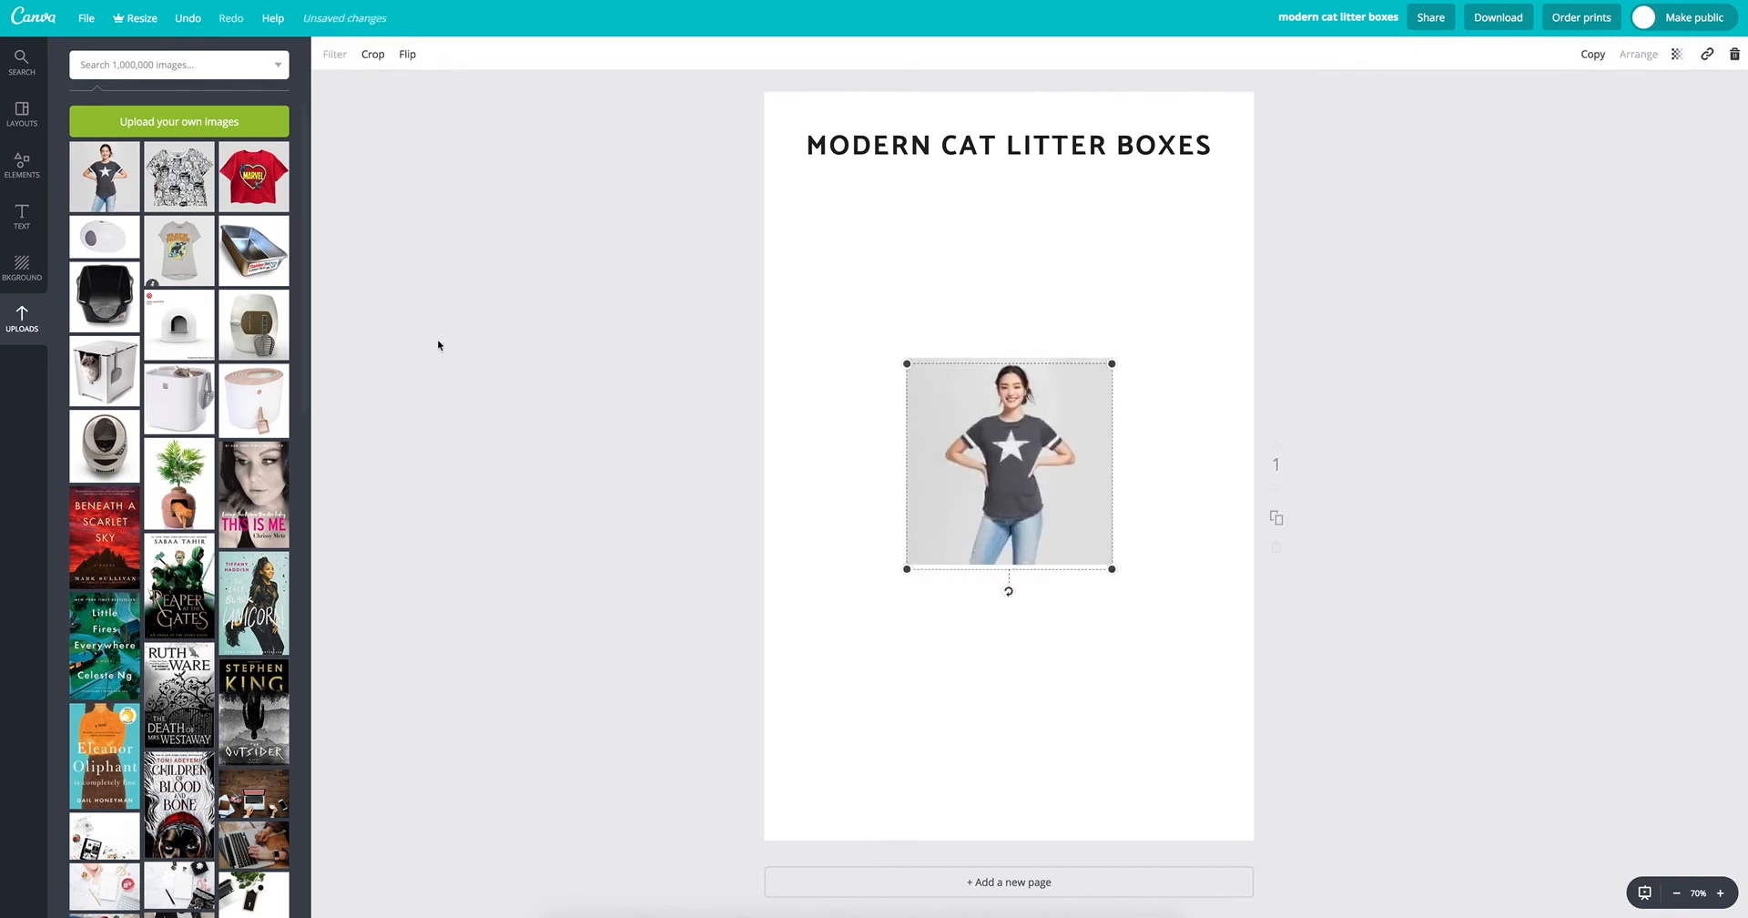
{"action": "left_click_drag", "start_coordinate": [975, 539], "coordinate": [876, 405]}
{"action": "left_click", "coordinate": [179, 176]}
{"action": "left_click_drag", "start_coordinate": [965, 441], "coordinate": [1055, 457]}
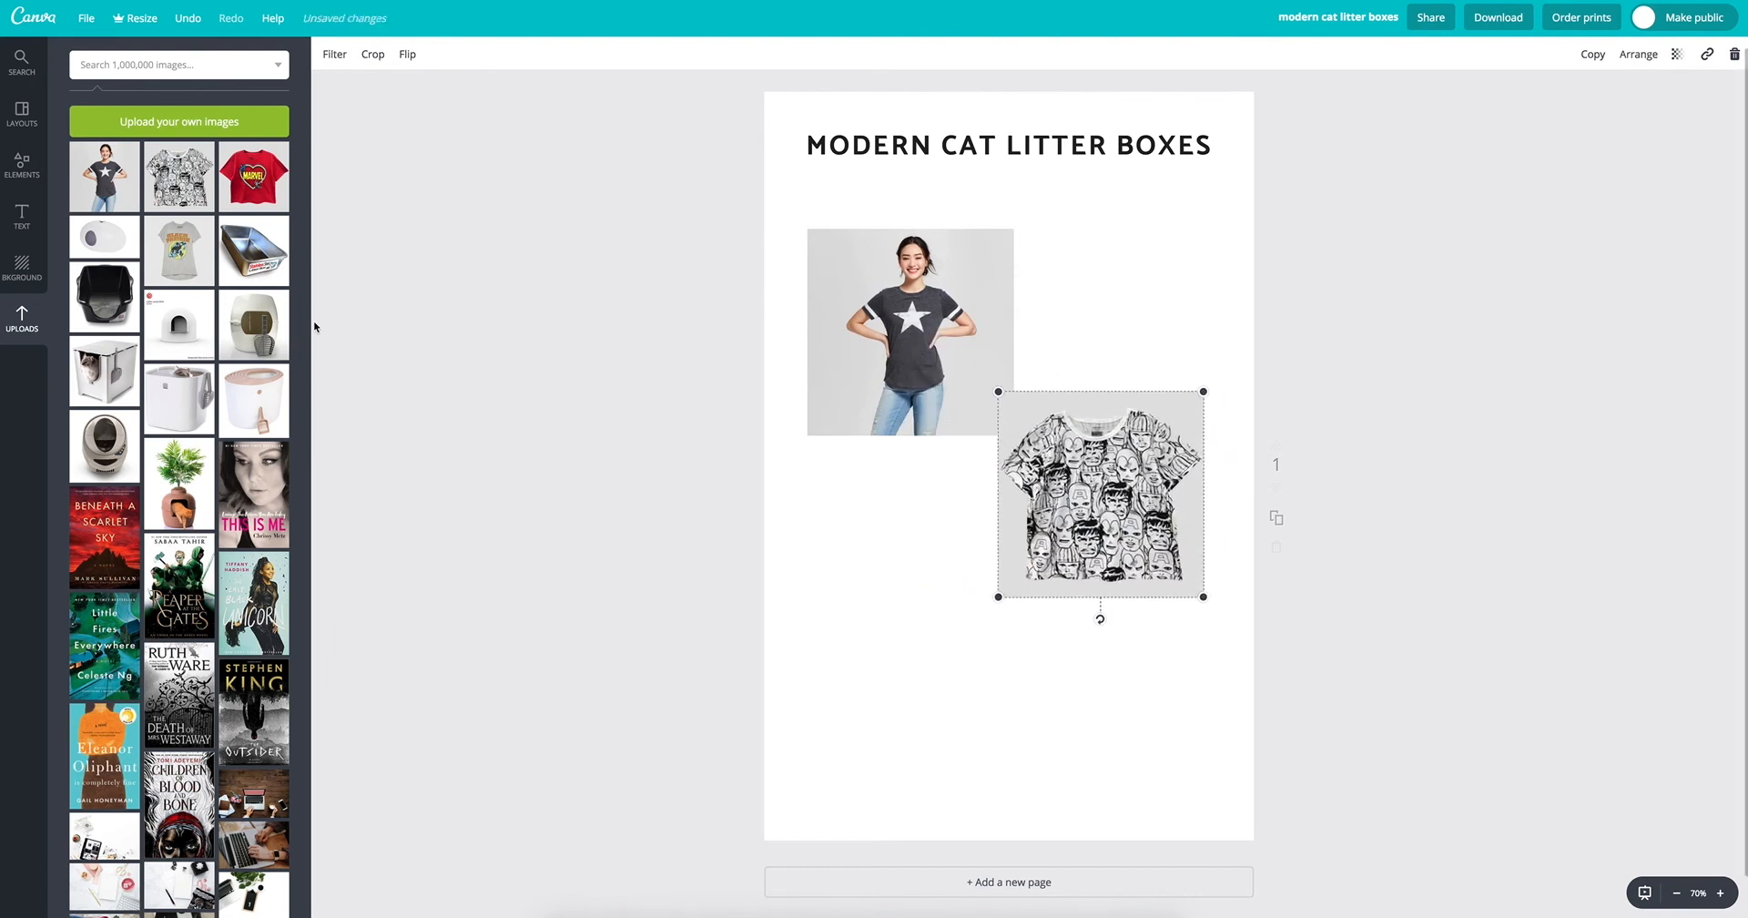
{"action": "left_click", "coordinate": [253, 176]}
{"action": "left_click_drag", "start_coordinate": [940, 451], "coordinate": [838, 575]}
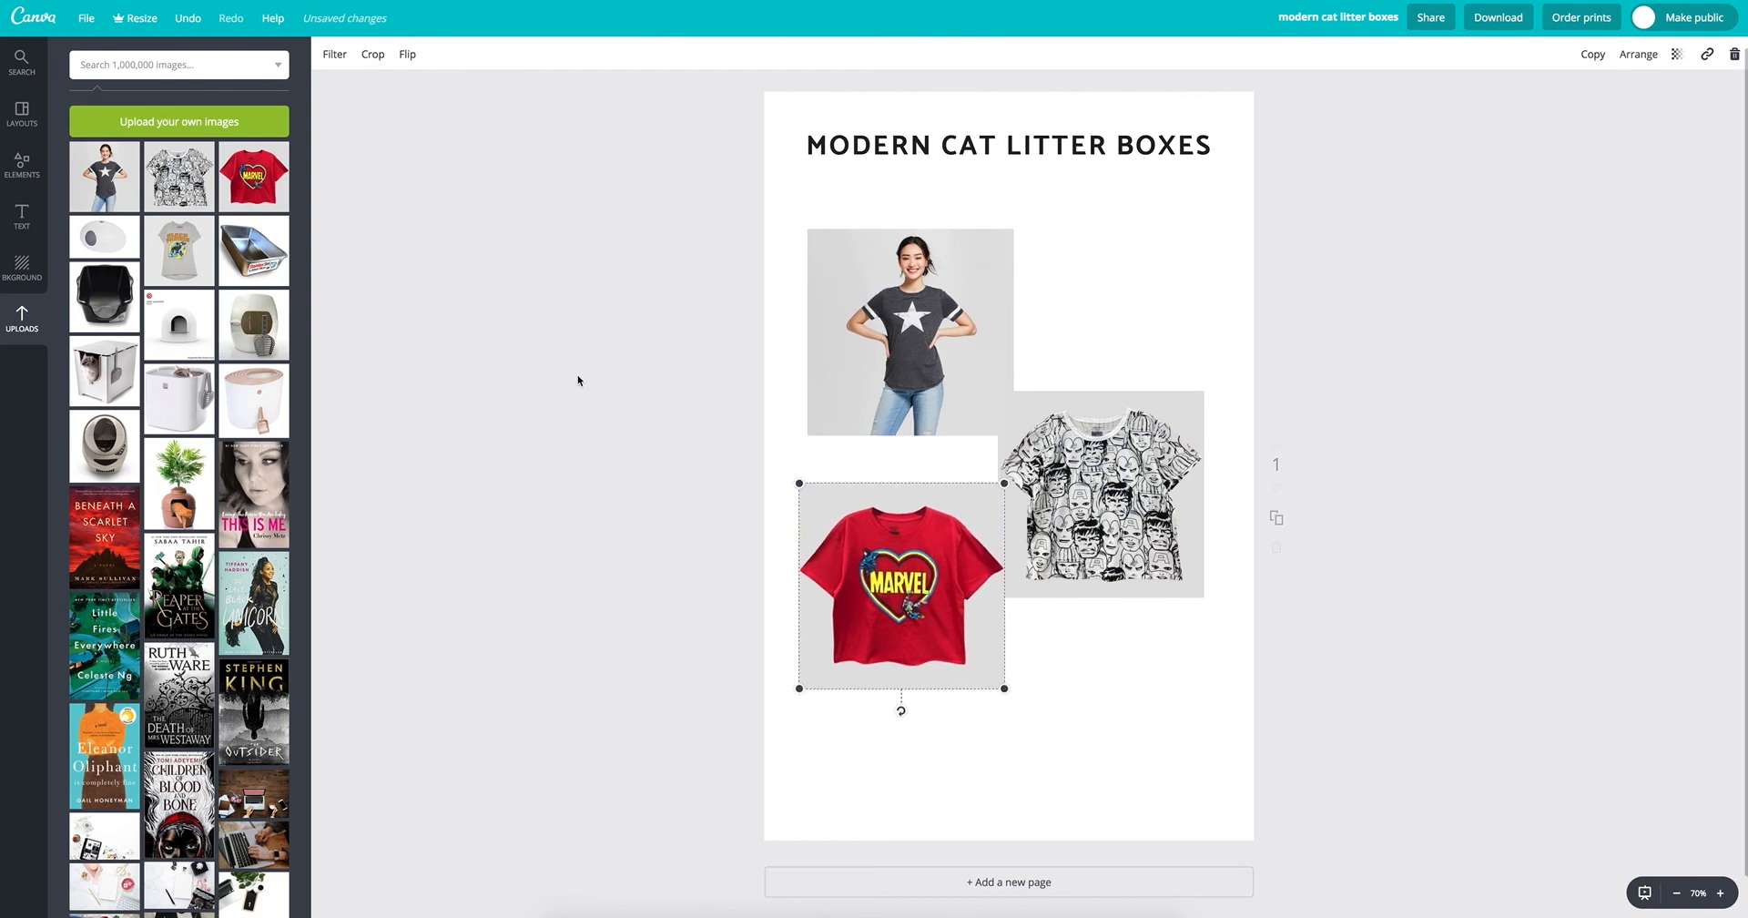
Step: Try the grey Black Panther shirt image below the patterned shirt and delete it
{"action": "left_click", "coordinate": [155, 275]}
{"action": "left_click_drag", "start_coordinate": [1029, 417], "coordinate": [1130, 684]}
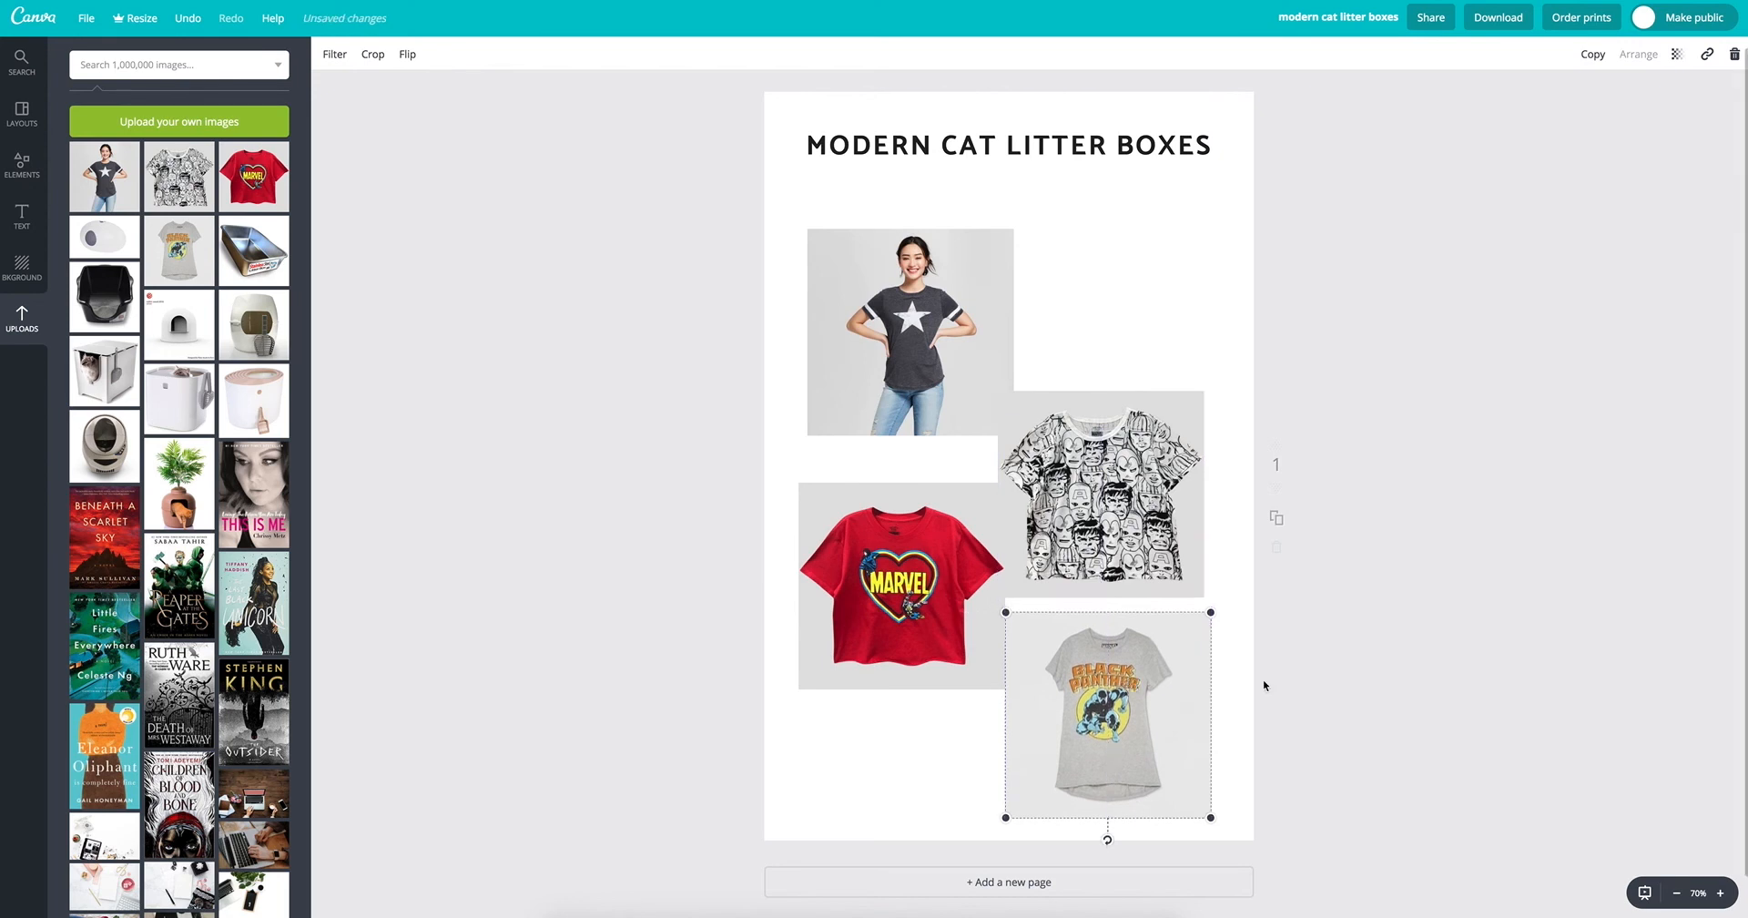
{"action": "left_click_drag", "start_coordinate": [1129, 746], "coordinate": [1111, 741]}
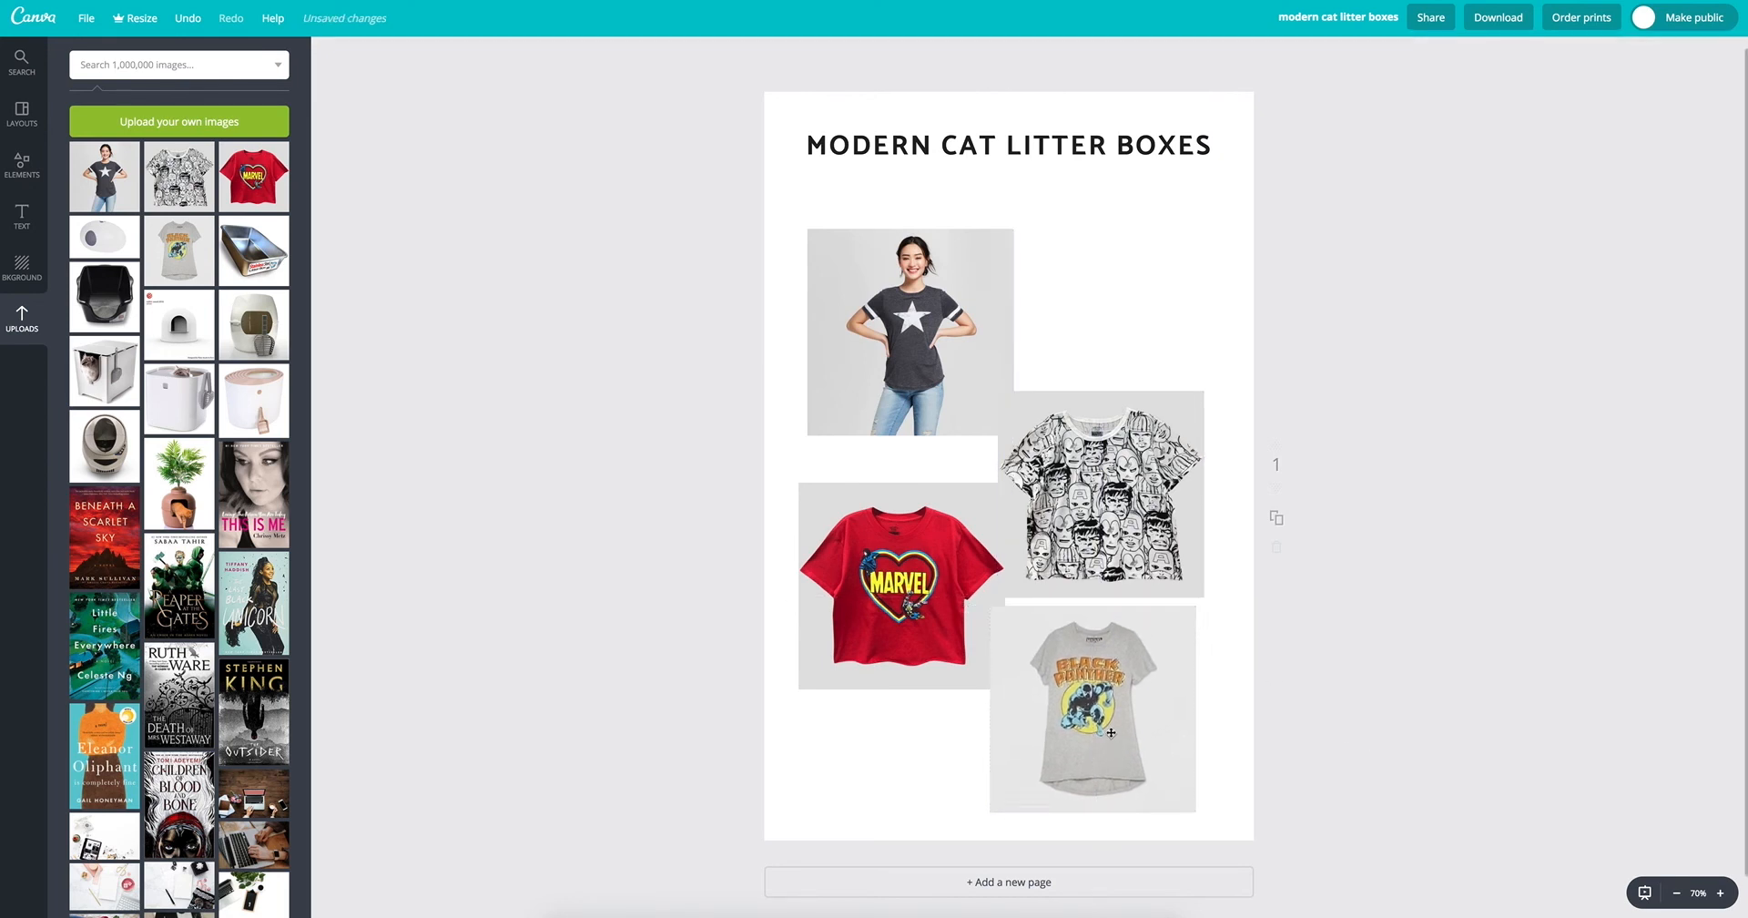
{"action": "left_click", "coordinate": [1111, 741]}
{"action": "key", "text": "Delete"}
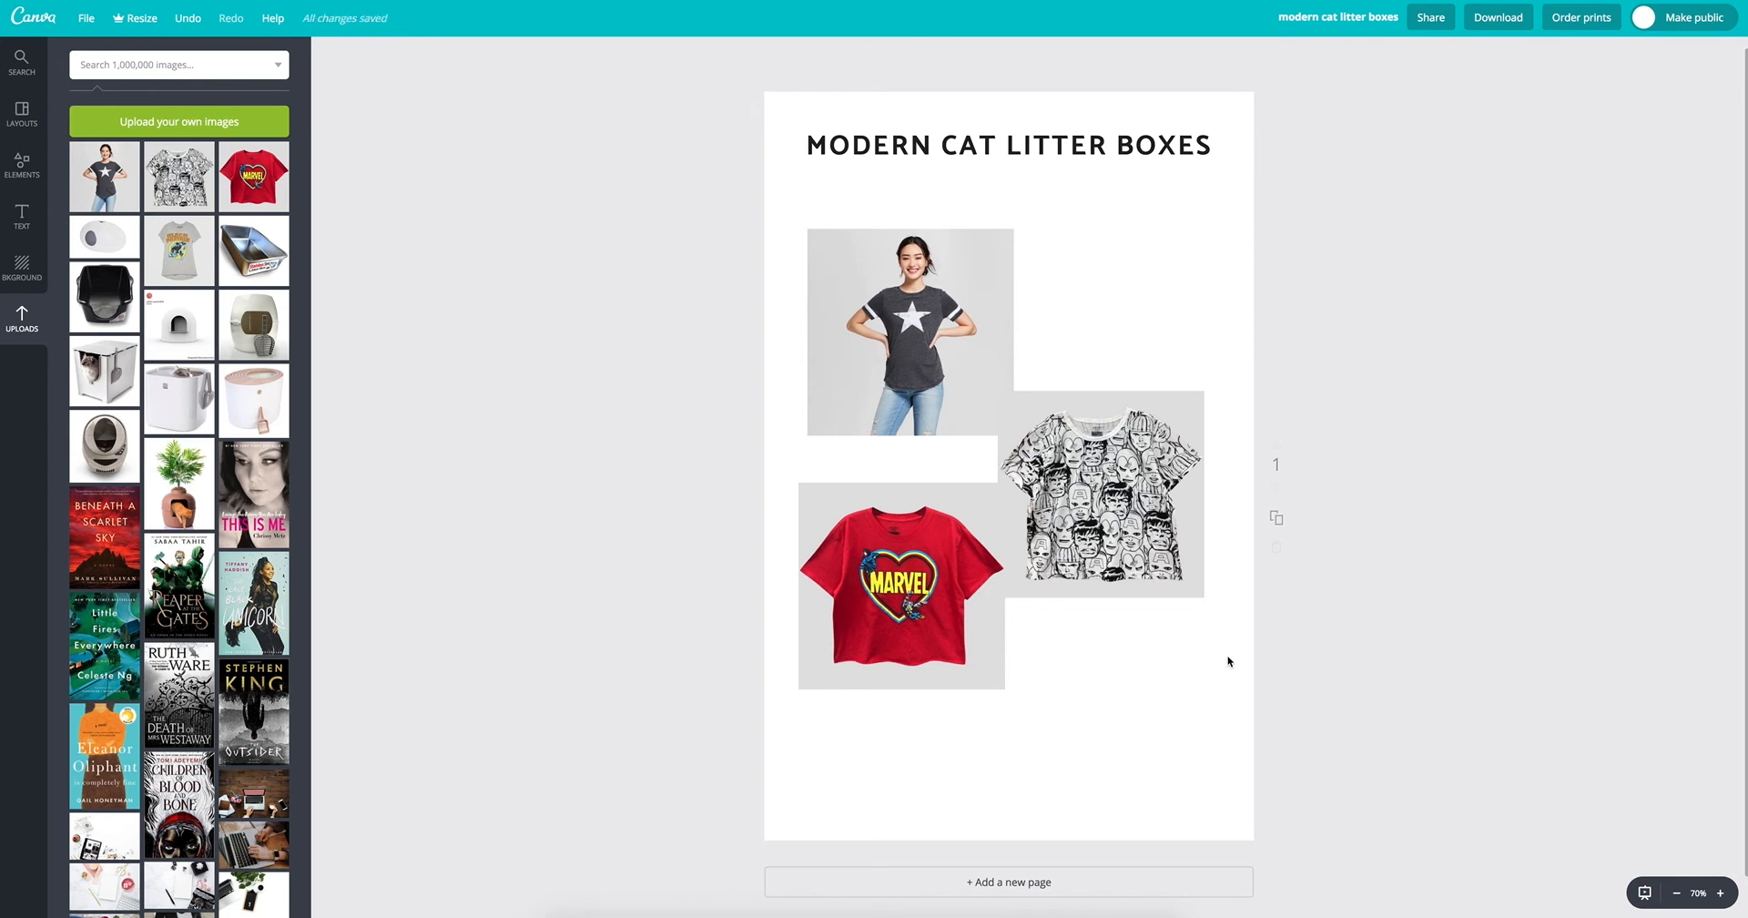
Step: Select the three shirt images together and shift them slightly to center them below the heading
{"action": "left_click_drag", "start_coordinate": [1227, 653], "coordinate": [945, 398]}
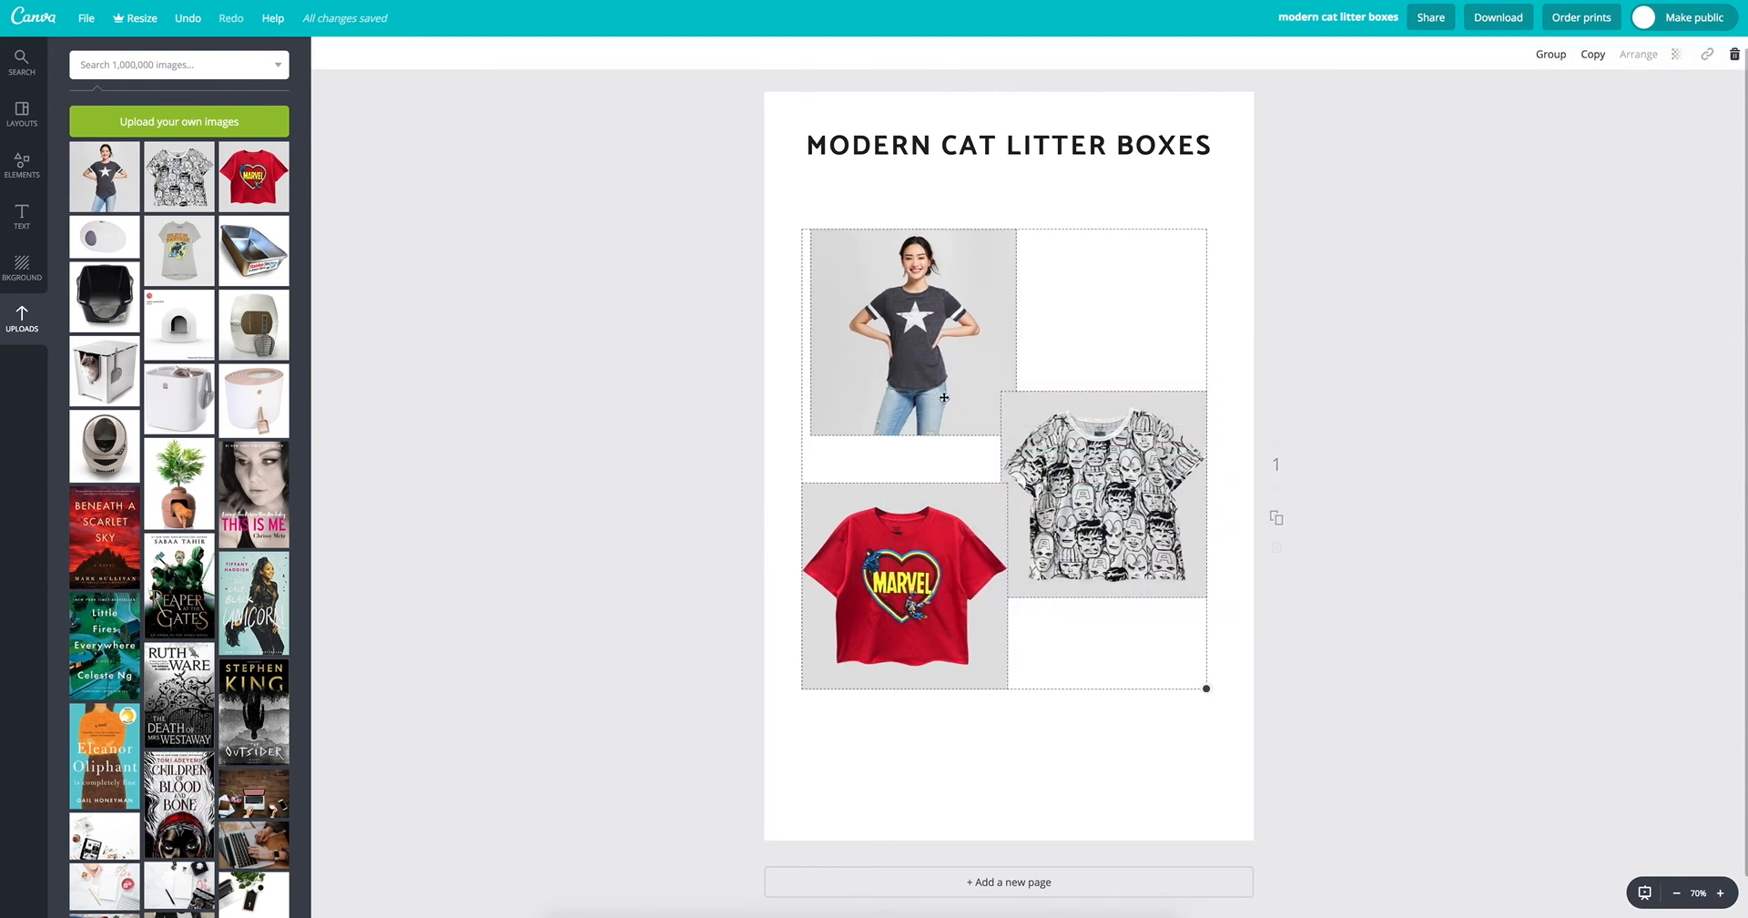
{"action": "left_click", "coordinate": [712, 474]}
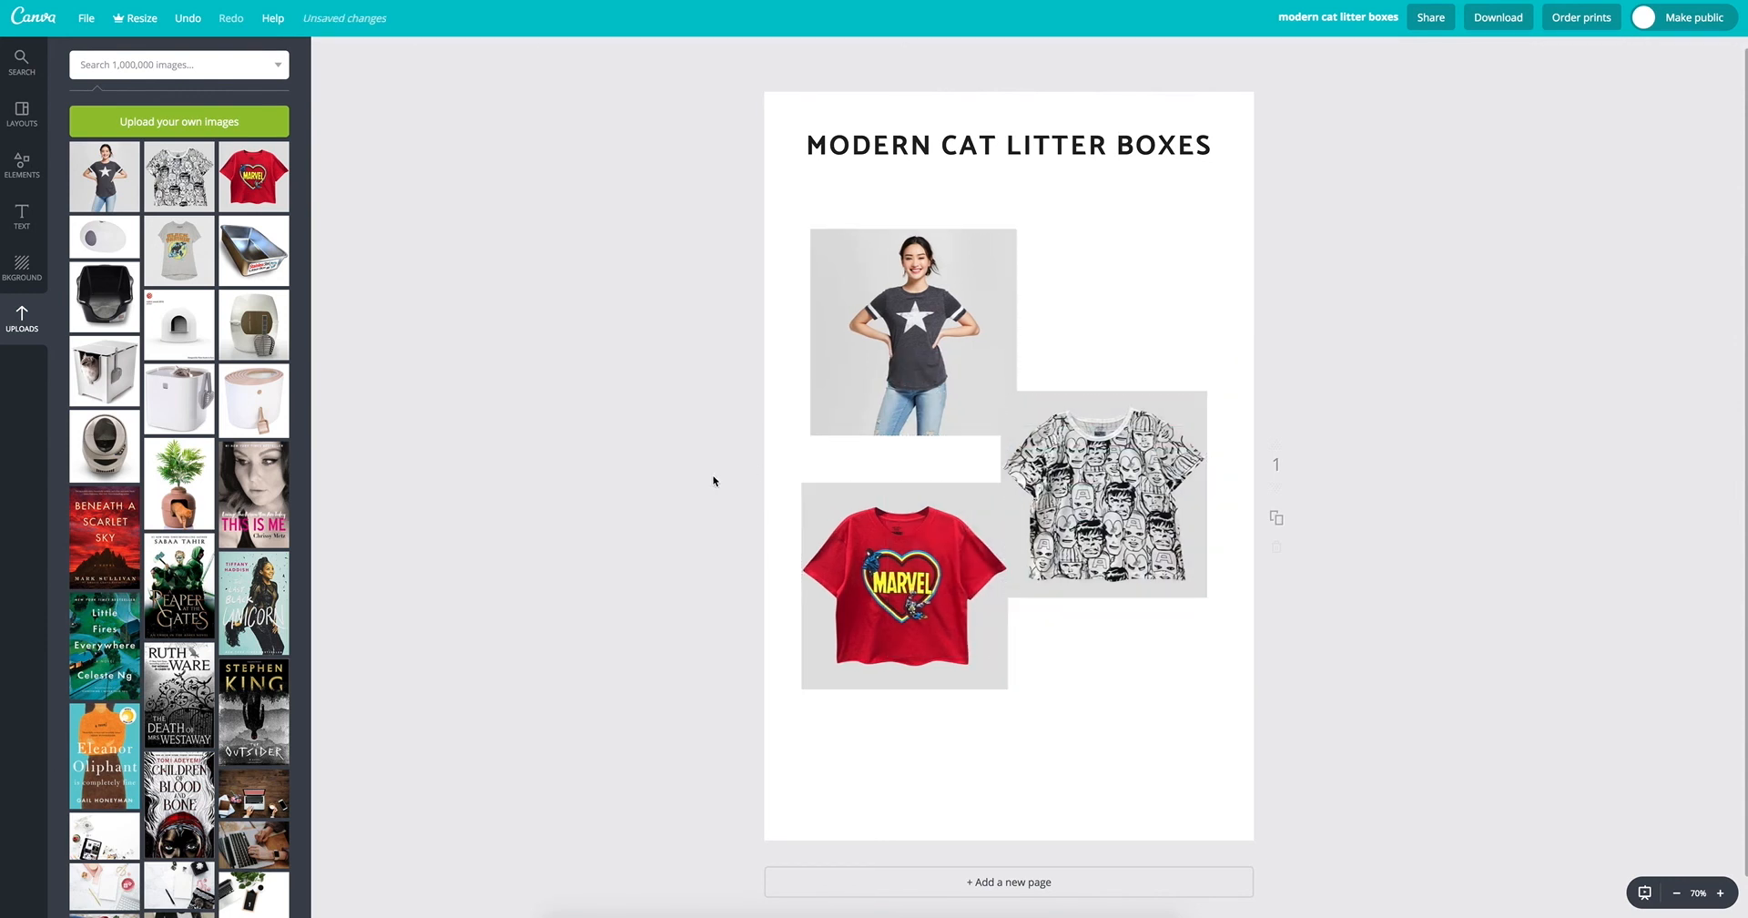
Step: Give the page a light grey background and adjust it to the custom color e1e1e1 to blend with the shirt images
{"action": "left_click", "coordinate": [22, 276]}
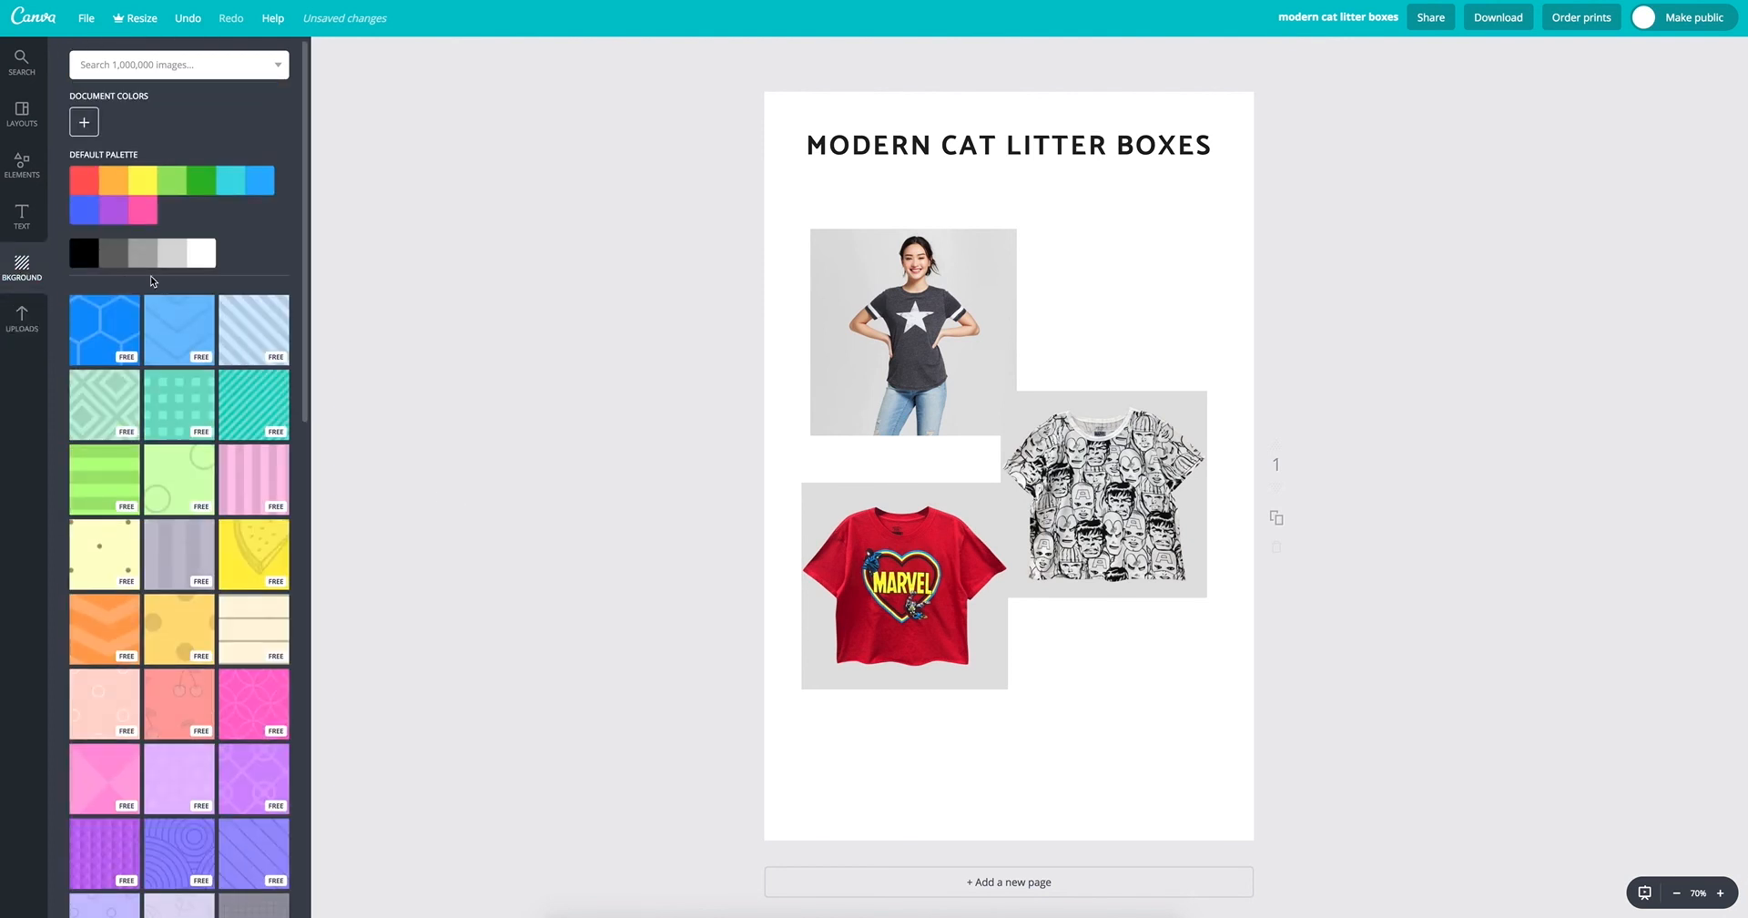
{"action": "left_click", "coordinate": [179, 264]}
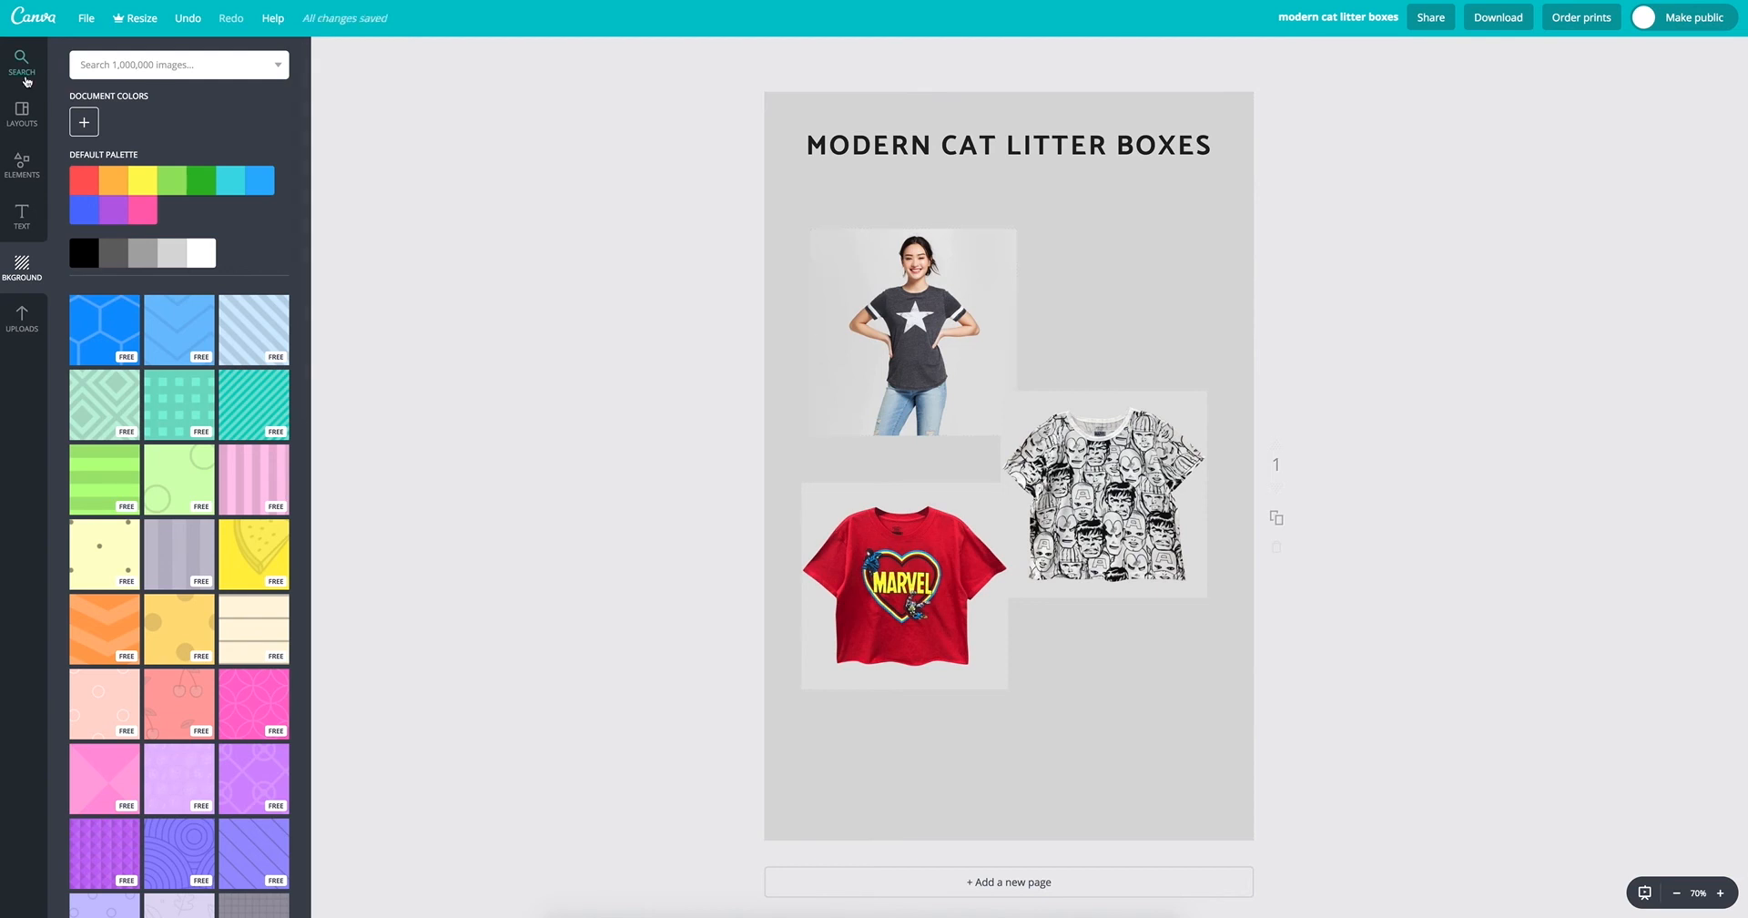
{"action": "left_click", "coordinate": [87, 125]}
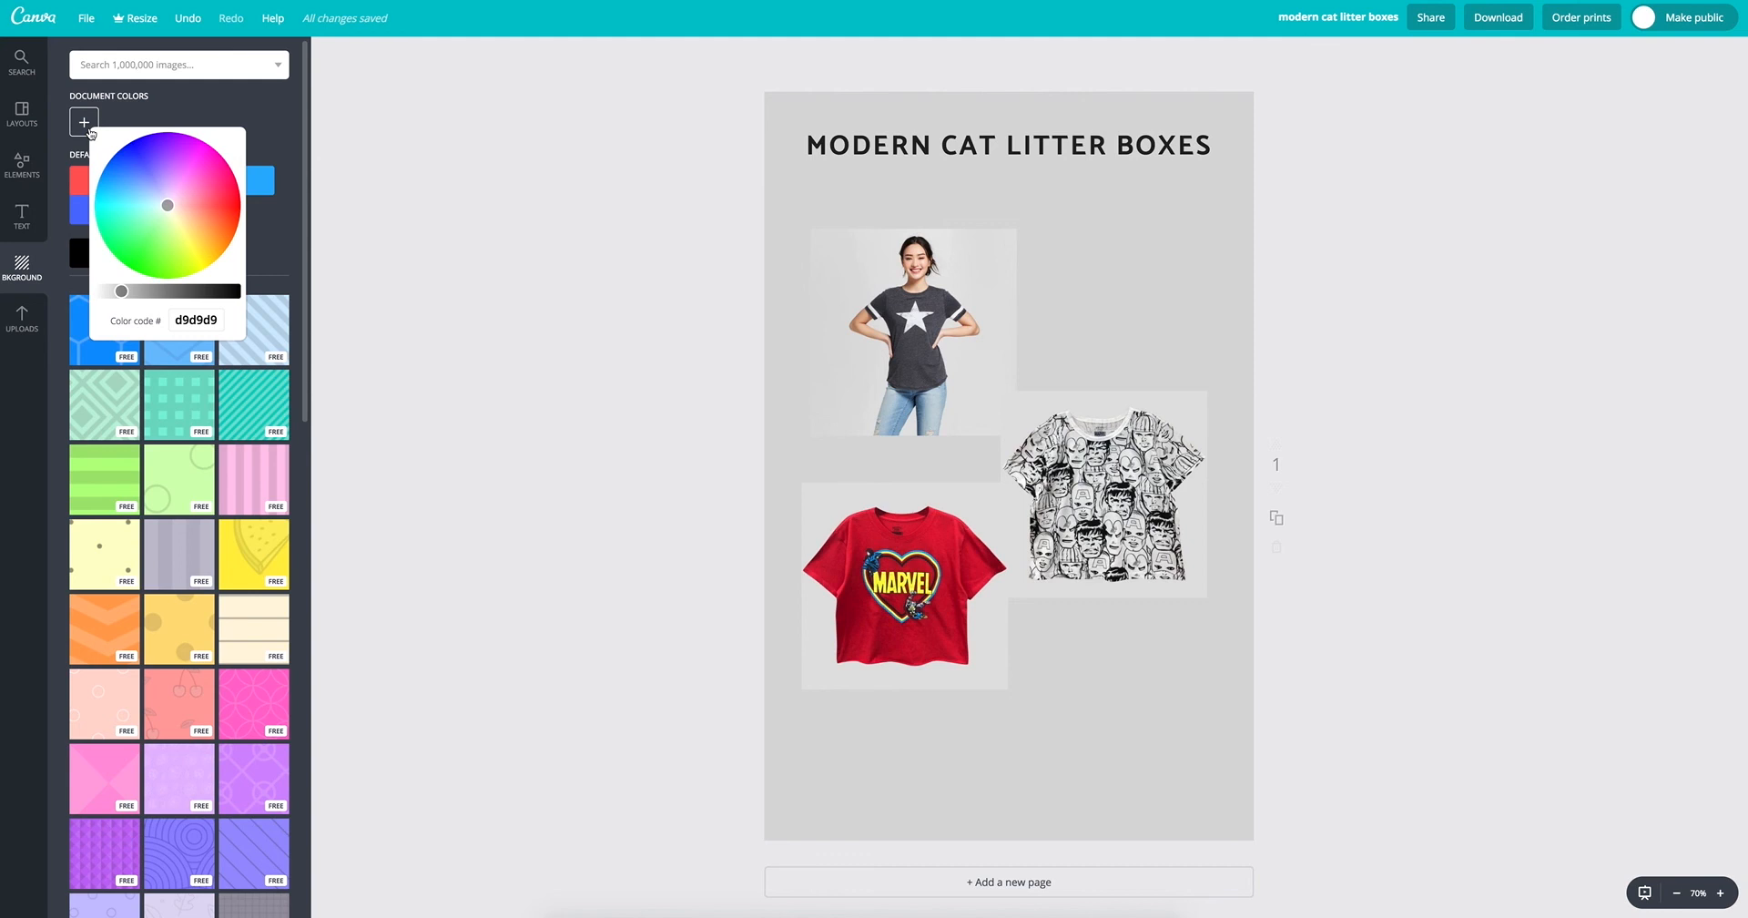
{"action": "left_click_drag", "start_coordinate": [122, 293], "coordinate": [117, 292]}
{"action": "left_click_drag", "start_coordinate": [118, 292], "coordinate": [115, 291]}
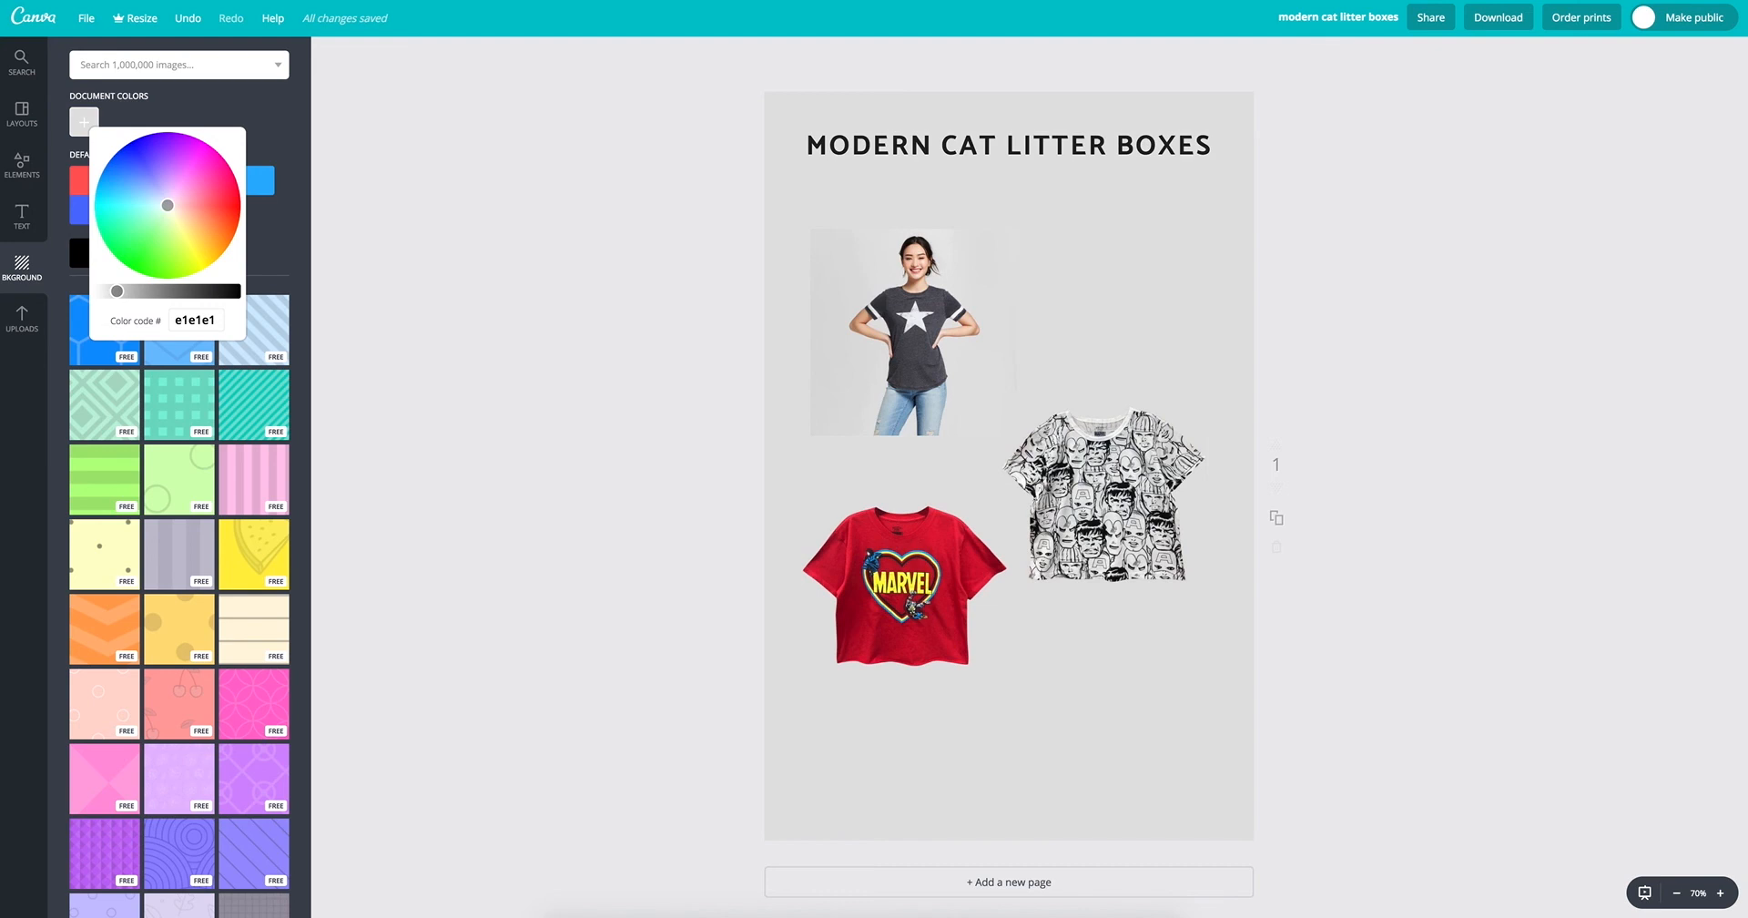
{"action": "left_click", "coordinate": [382, 355]}
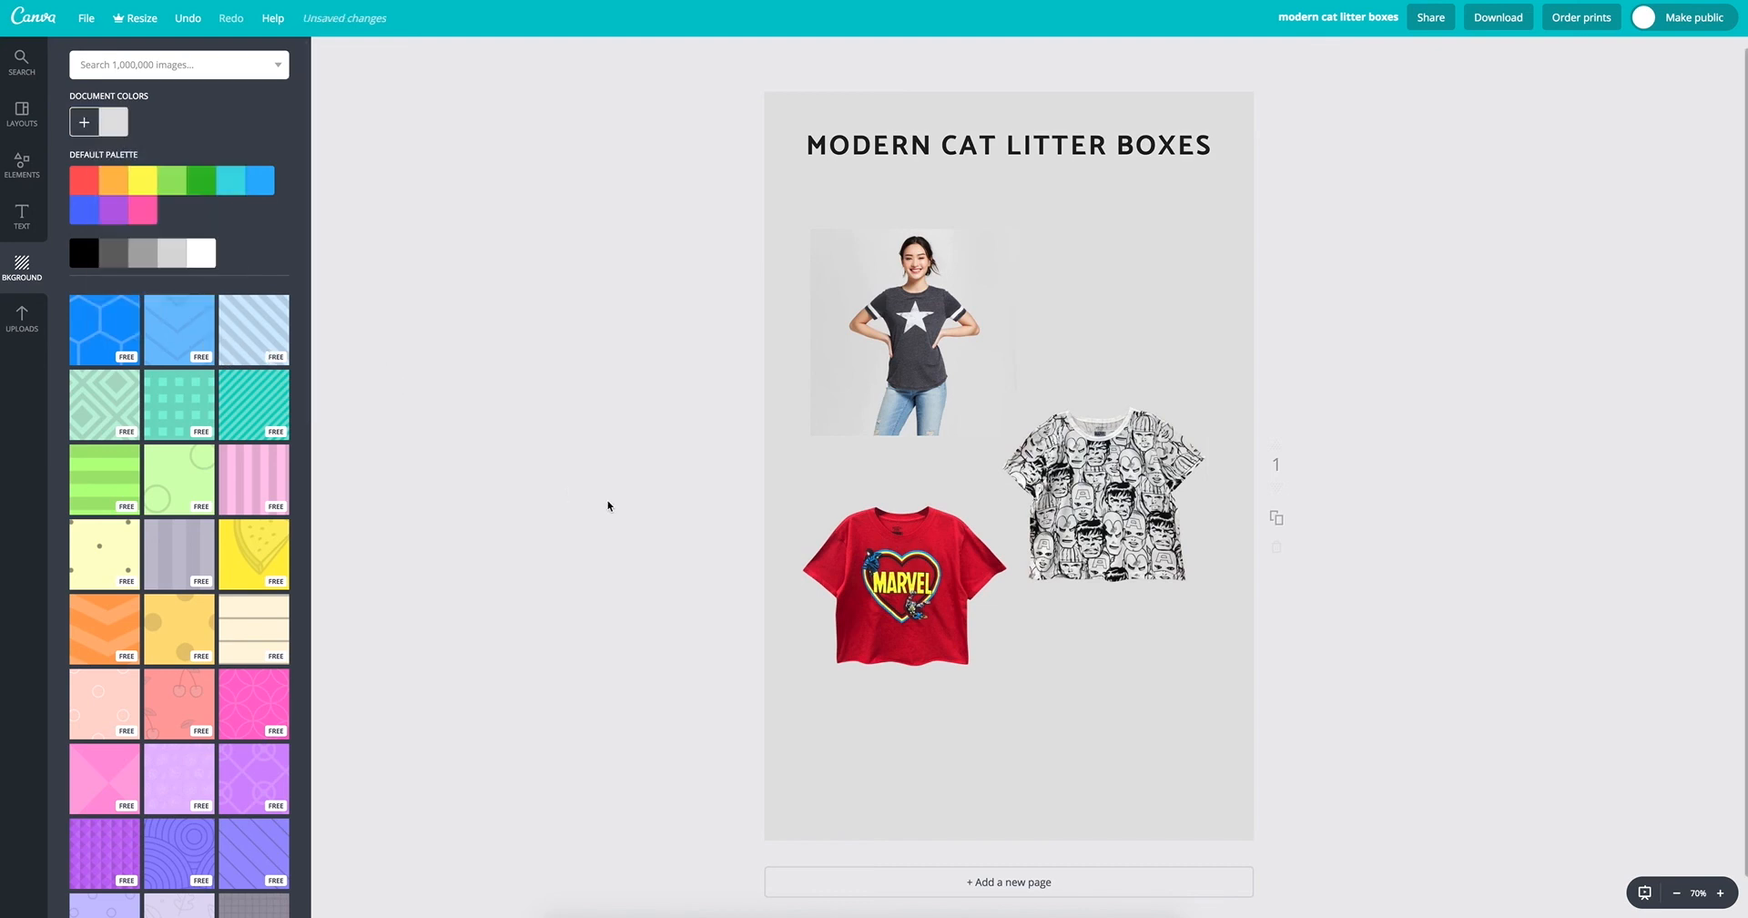
Step: Rearrange the shirts with the star shirt beside the patterned one and the red Marvel shirt below between them
{"action": "left_click_drag", "start_coordinate": [1027, 455], "coordinate": [1021, 387]}
{"action": "mouse_move", "coordinate": [901, 333]}
{"action": "left_mouse_down"}
{"action": "mouse_move", "coordinate": [1070, 596]}
{"action": "mouse_move", "coordinate": [919, 346]}
{"action": "mouse_move", "coordinate": [879, 349]}
{"action": "left_mouse_up"}
{"action": "left_click_drag", "start_coordinate": [1097, 430], "coordinate": [1110, 424]}
{"action": "left_click_drag", "start_coordinate": [965, 373], "coordinate": [968, 392]}
{"action": "left_click_drag", "start_coordinate": [941, 545], "coordinate": [983, 536]}
{"action": "left_click", "coordinate": [1639, 54]}
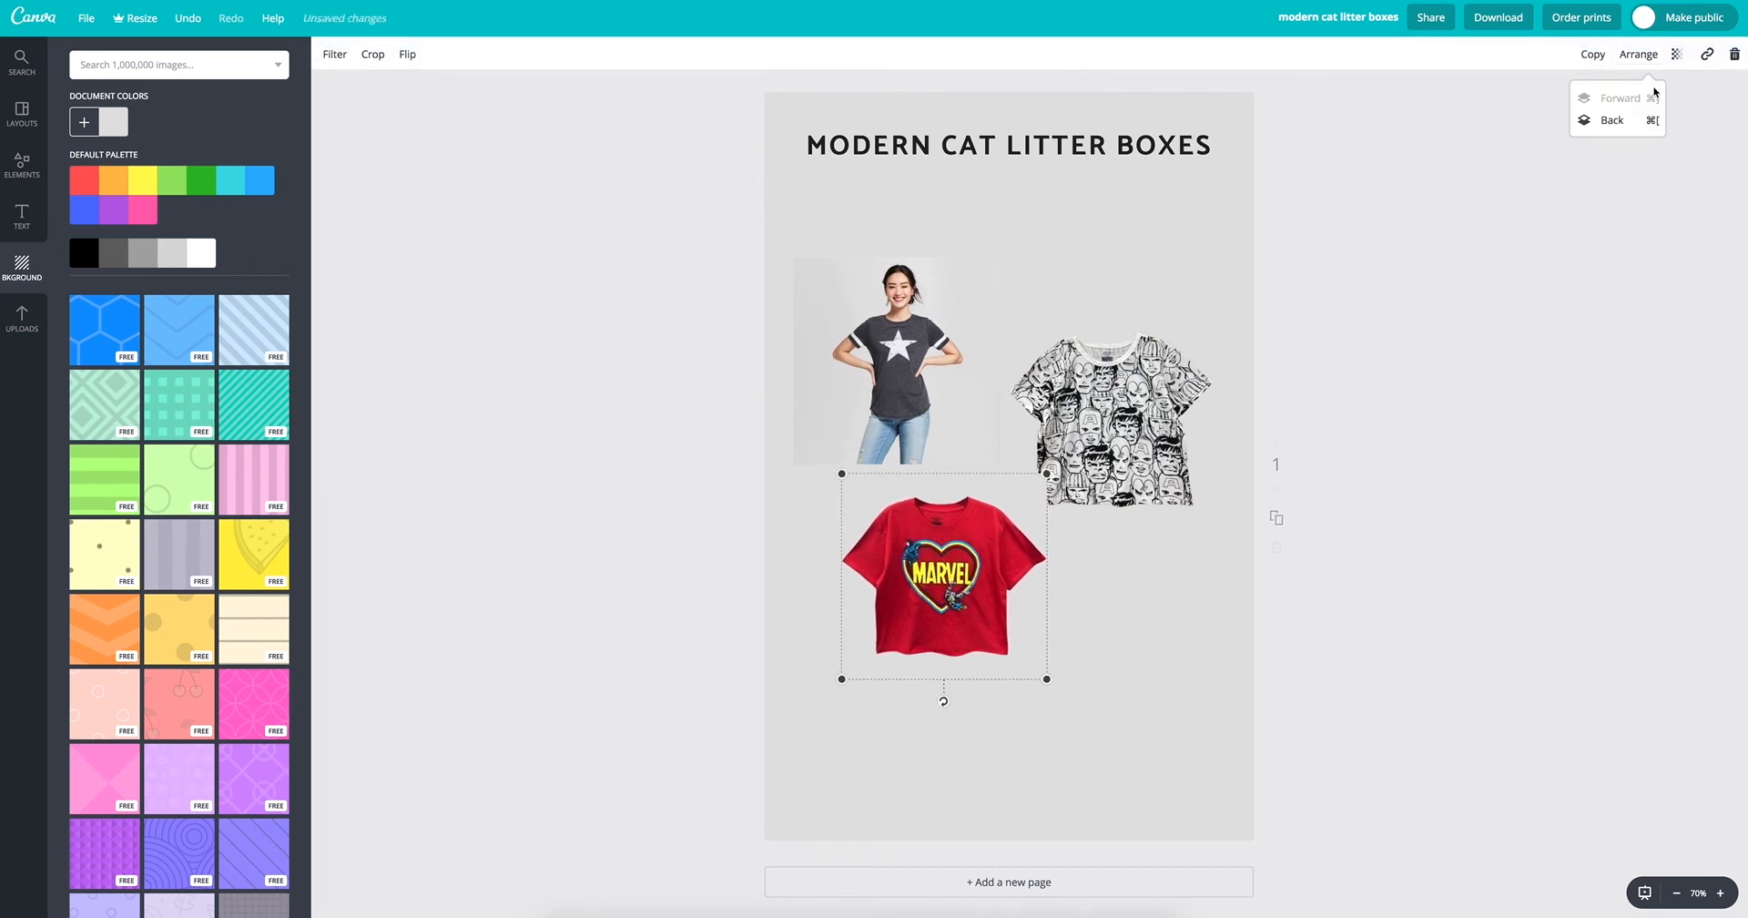
Step: Crop the black-and-white patterned shirt image closely around the shirt to trim its grey backdrop
{"action": "left_click", "coordinate": [1161, 429]}
{"action": "double_click", "coordinate": [1116, 430]}
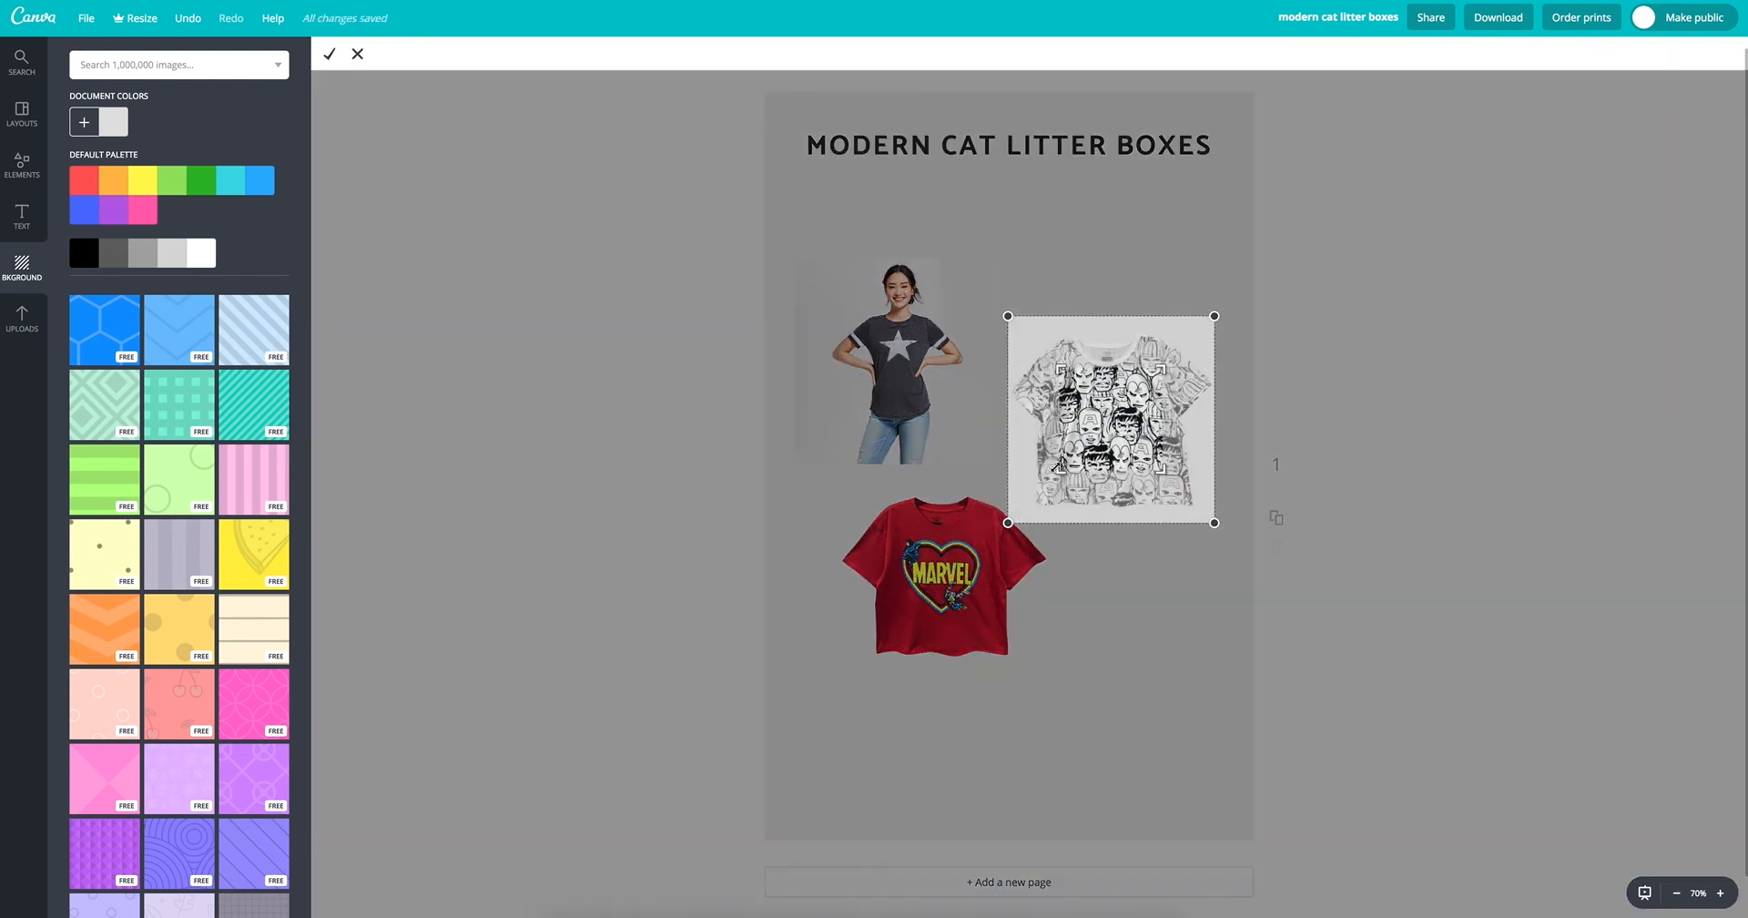
{"action": "left_click_drag", "start_coordinate": [1058, 466], "coordinate": [1010, 508]}
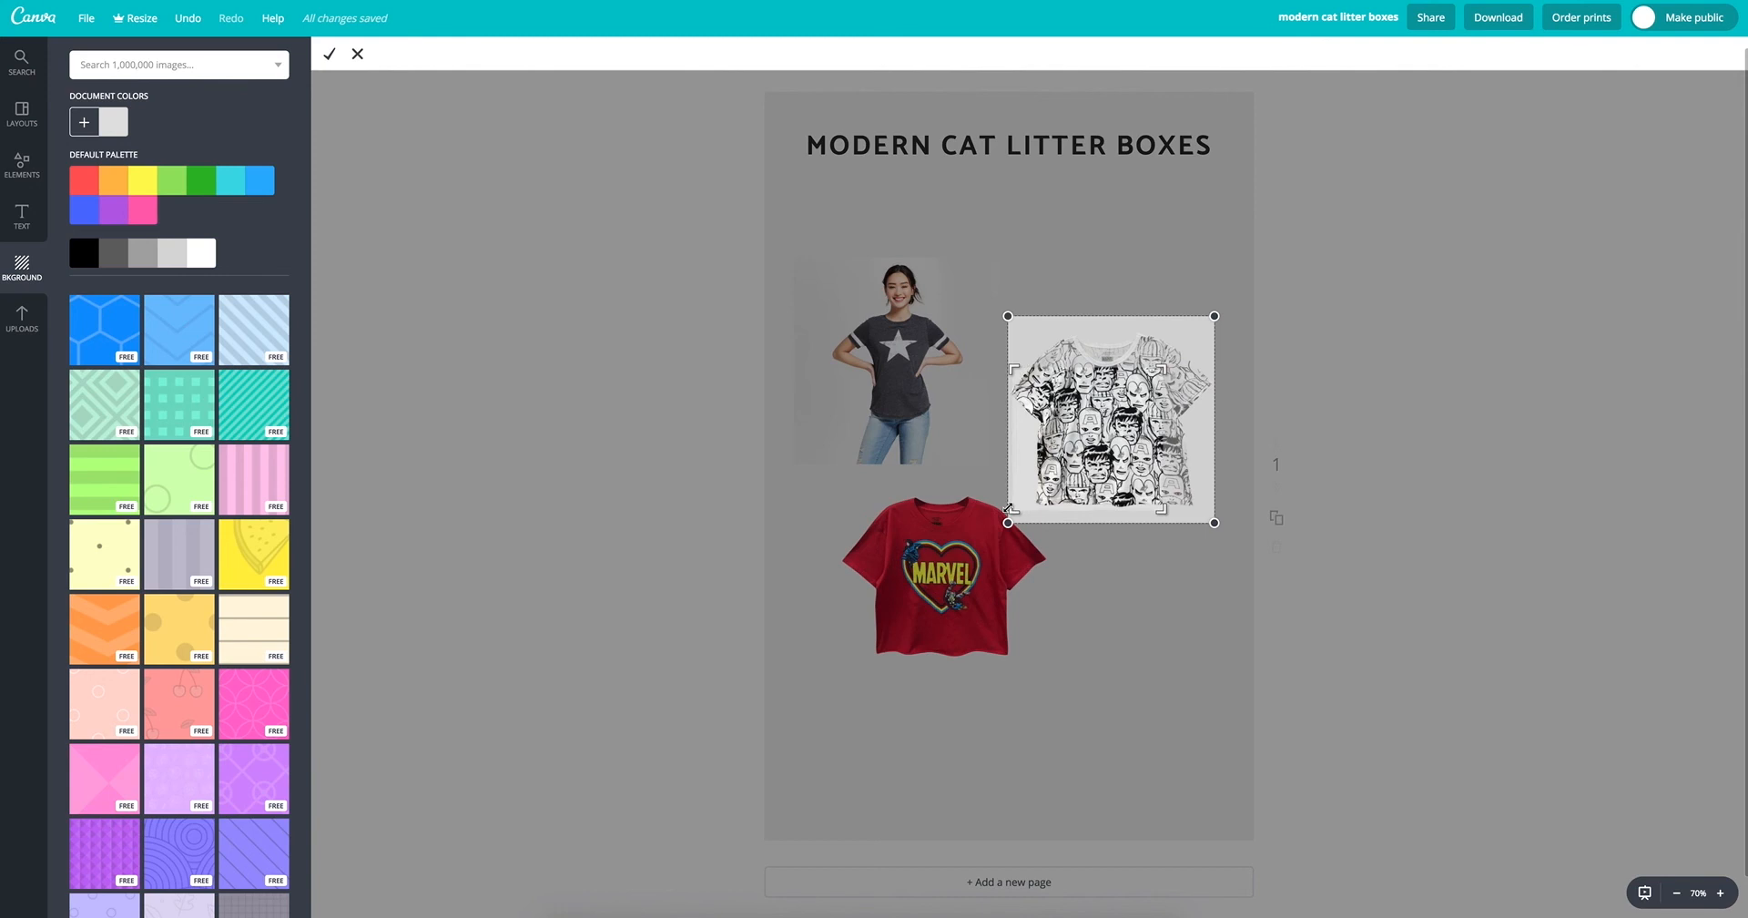
{"action": "left_click_drag", "start_coordinate": [1169, 512], "coordinate": [1223, 513]}
{"action": "left_click_drag", "start_coordinate": [1220, 360], "coordinate": [1223, 333]}
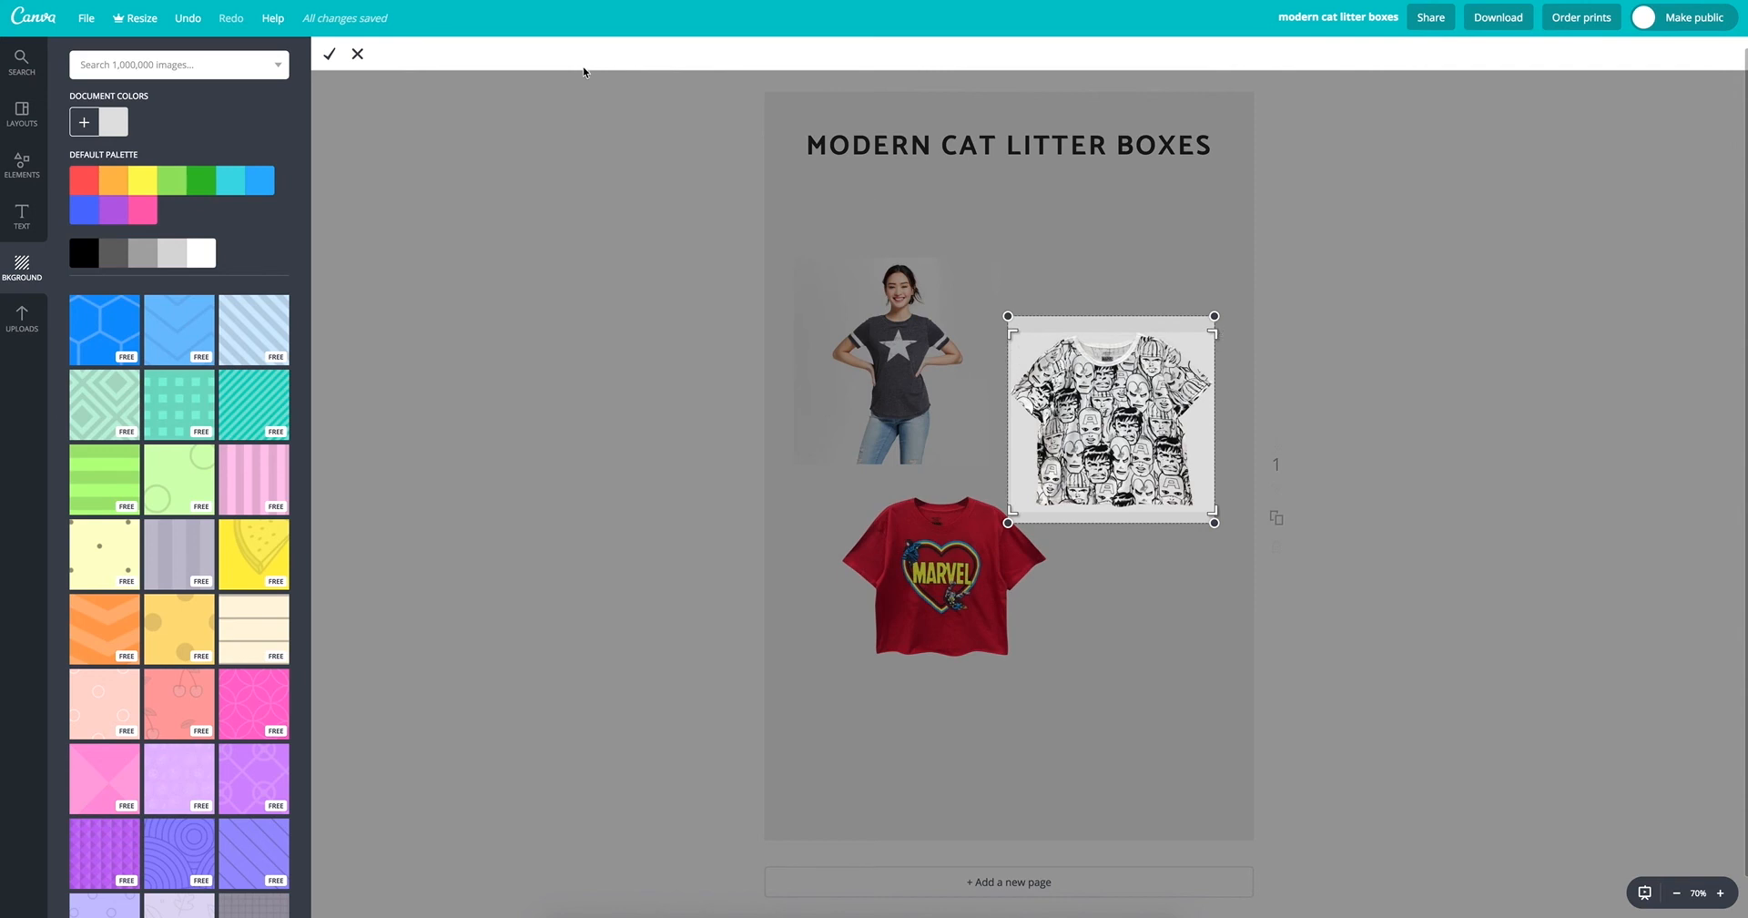
{"action": "left_click", "coordinate": [330, 54]}
{"action": "left_click", "coordinate": [1367, 459]}
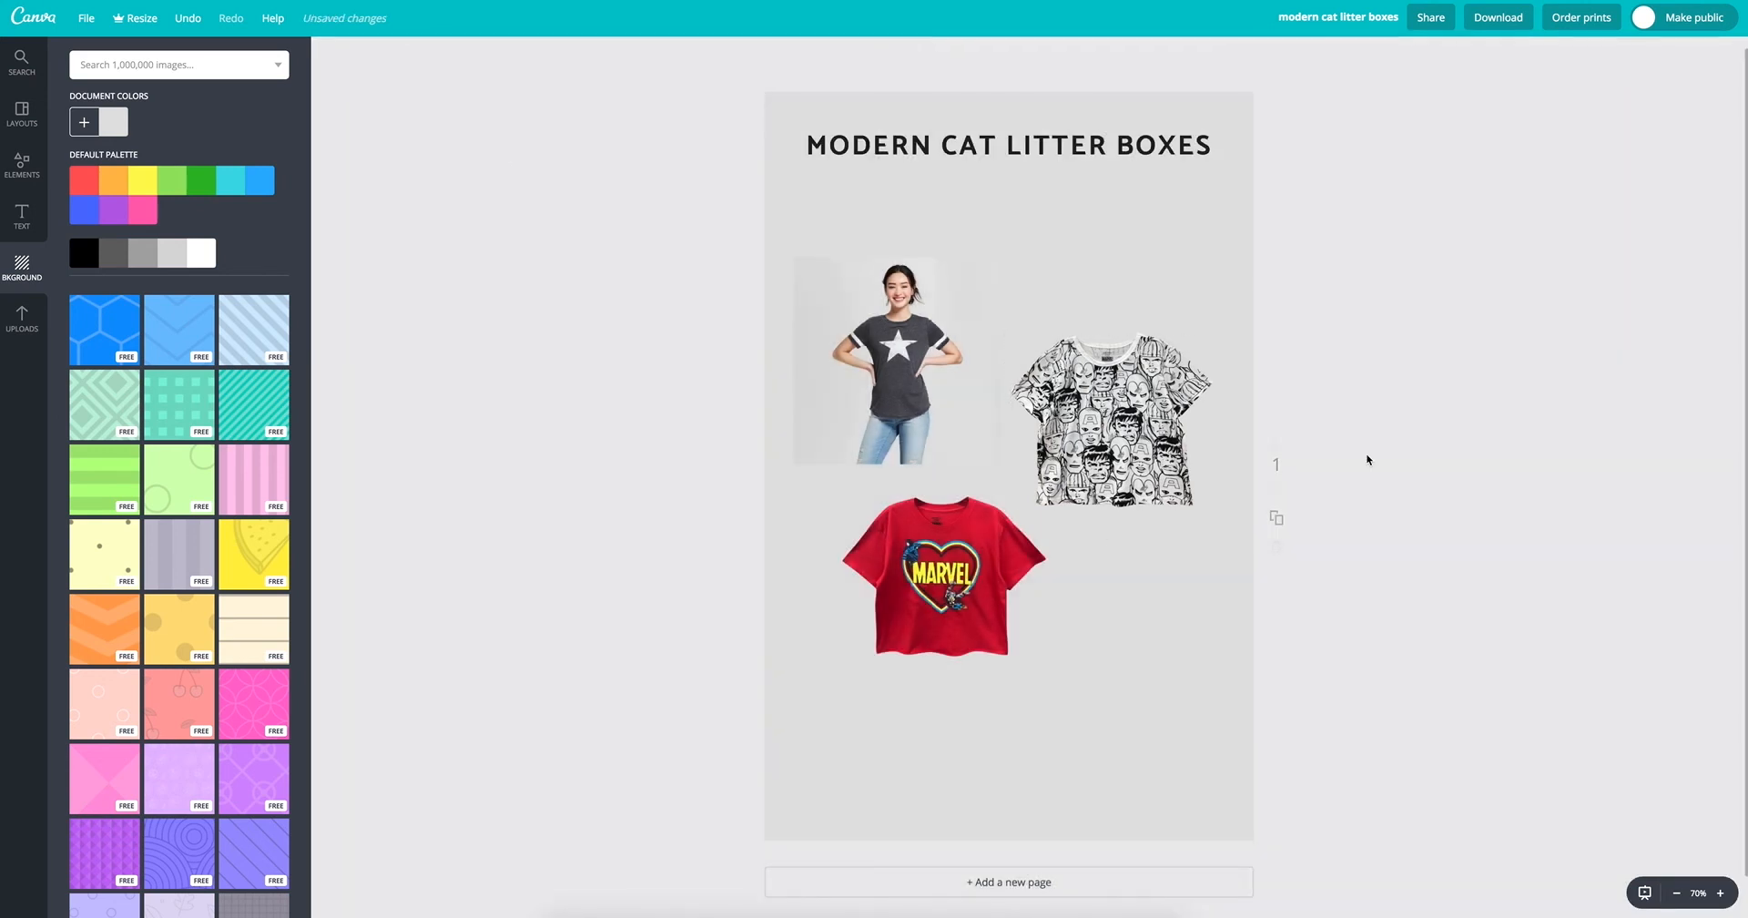